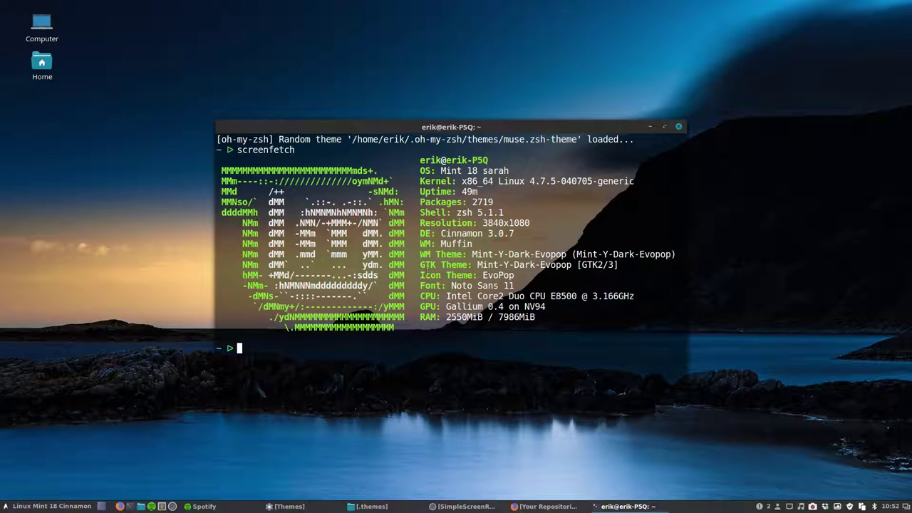
Minimize the Terminal showing the screenfetch summary to reveal the bare desktop
left_click(649, 127)
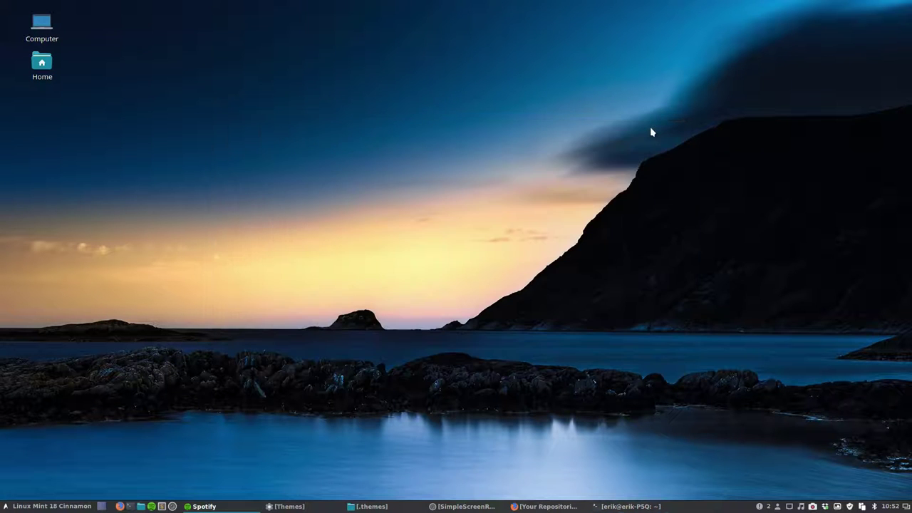
Restore the .themes folder and select the Arc folders from Arc-Breeze through Arc-Tomato
left_click(372, 506)
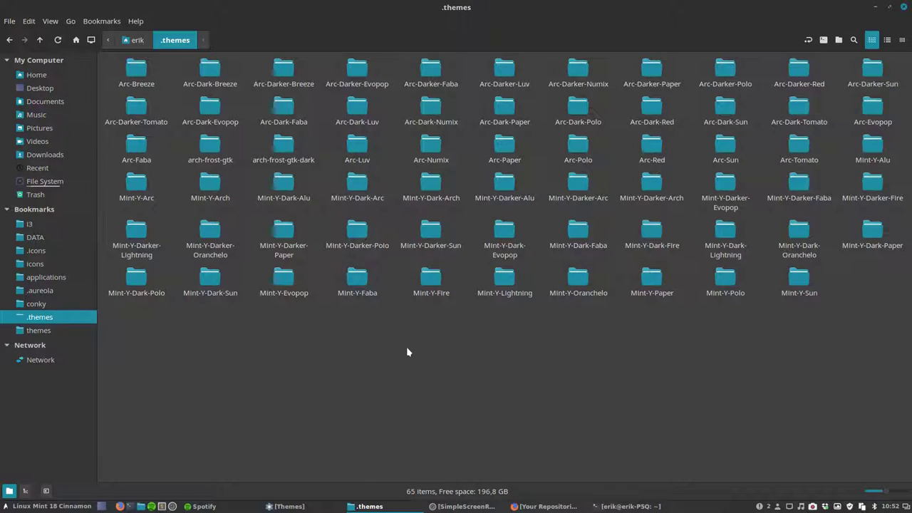
left_click_drag(117, 345, 907, 63)
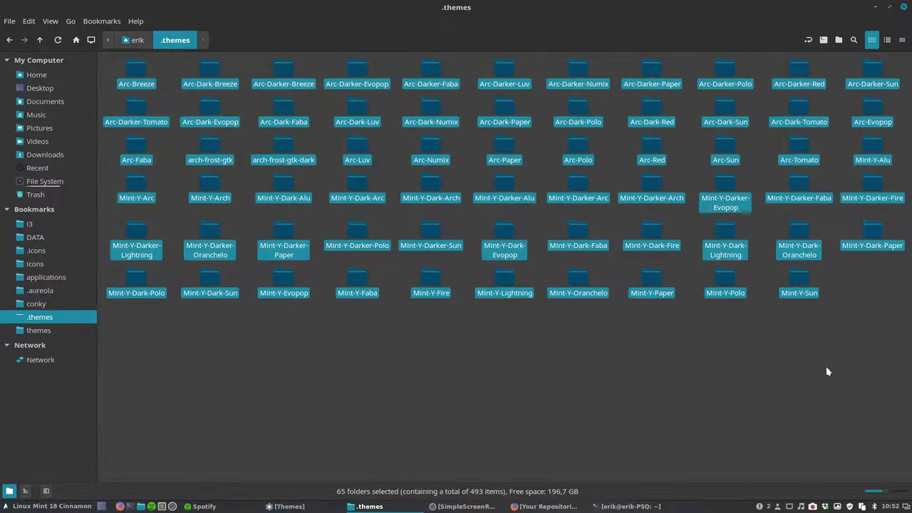
left_click(778, 371)
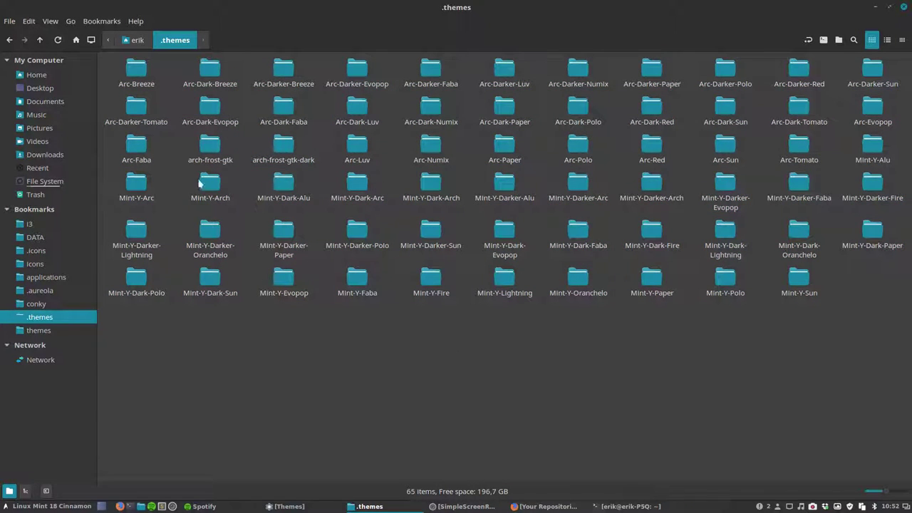
left_click(129, 73)
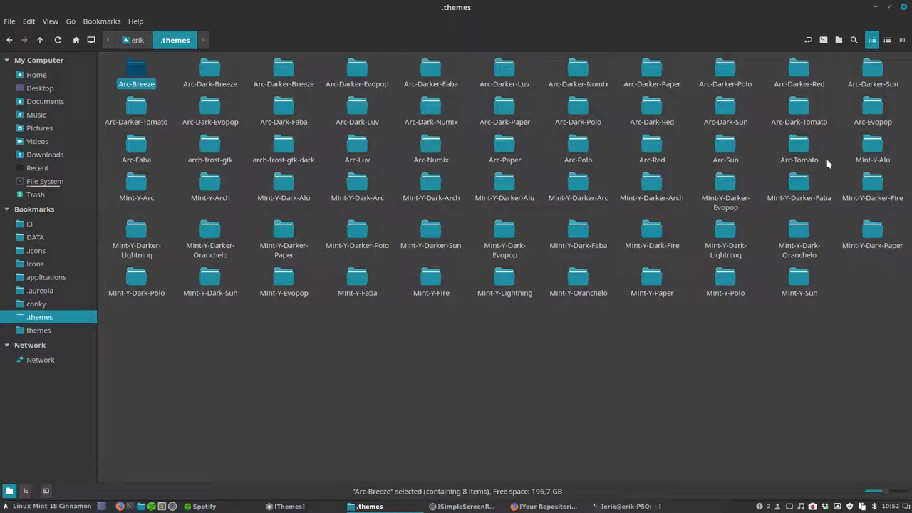
left_click(806, 151, "shift")
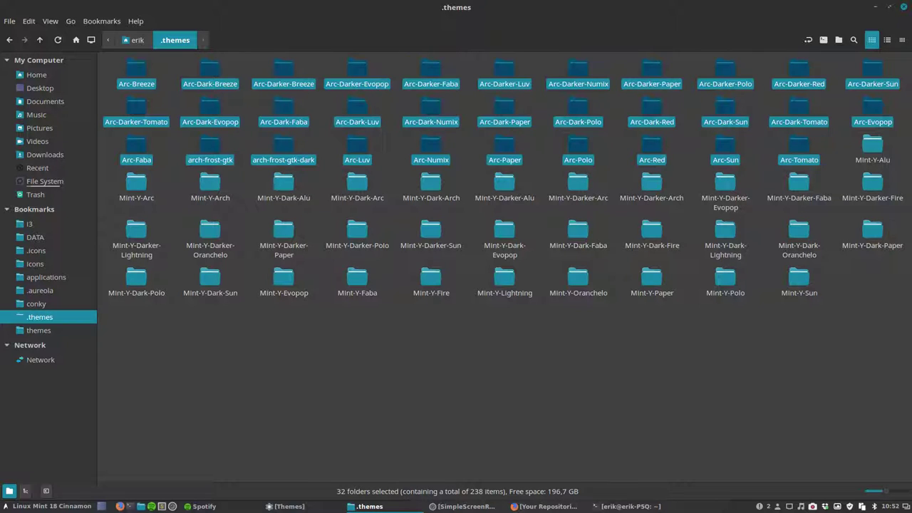
Select the Mint-Y folders, Mint-Y-Alu through Mint-Y-Sun, then bring up the GitHub repositories page
left_click(872, 147)
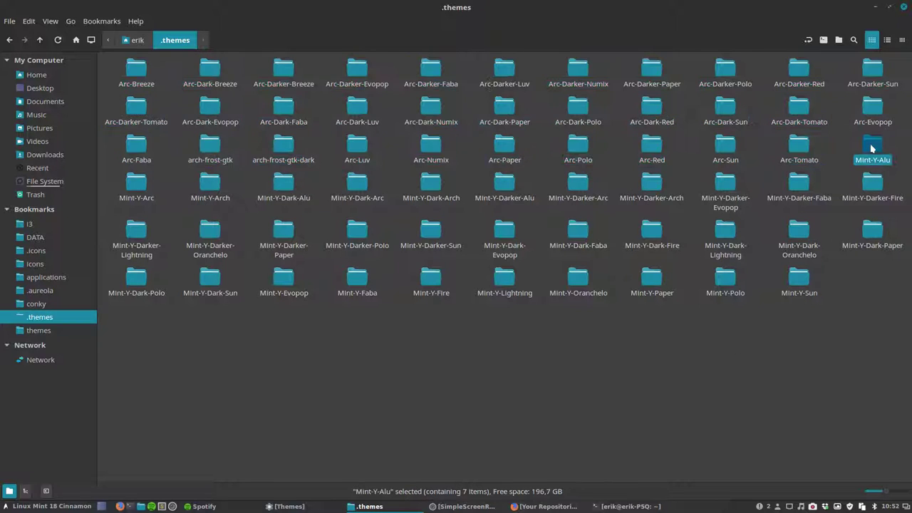
left_click(802, 283, "shift")
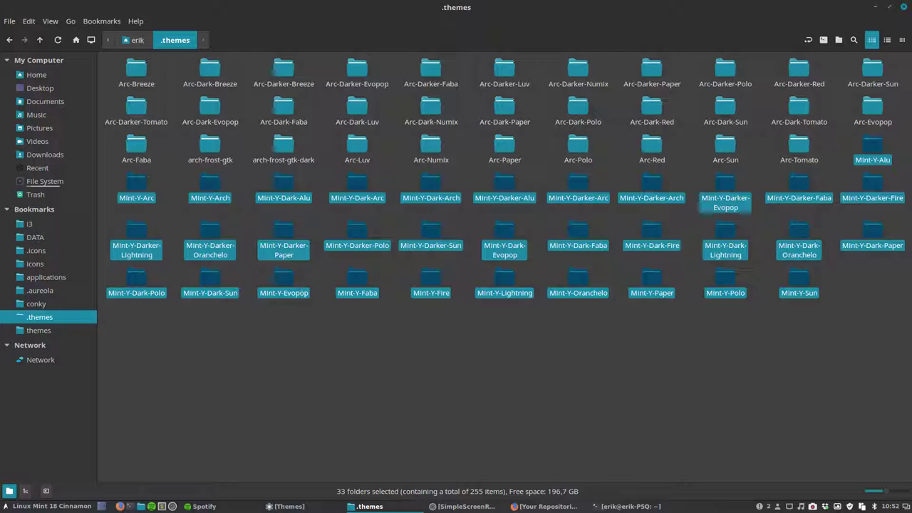
left_click(423, 351)
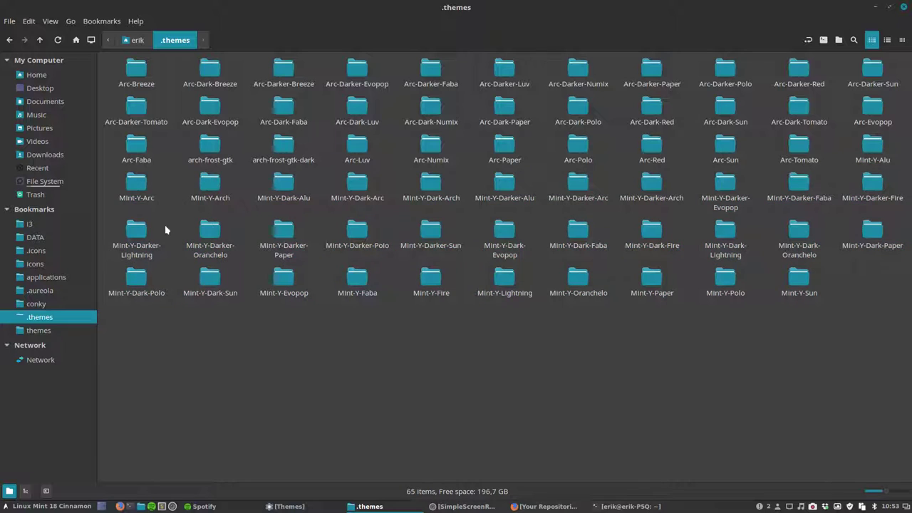
left_click_drag(116, 183, 824, 301)
left_click(543, 506)
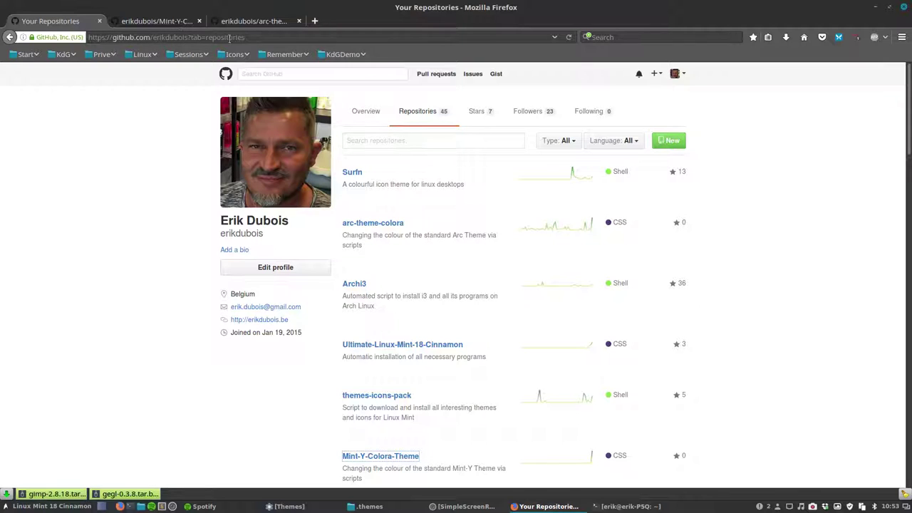
Read through the Mint-Y-Colora-Theme repository README on GitHub
left_click(169, 22)
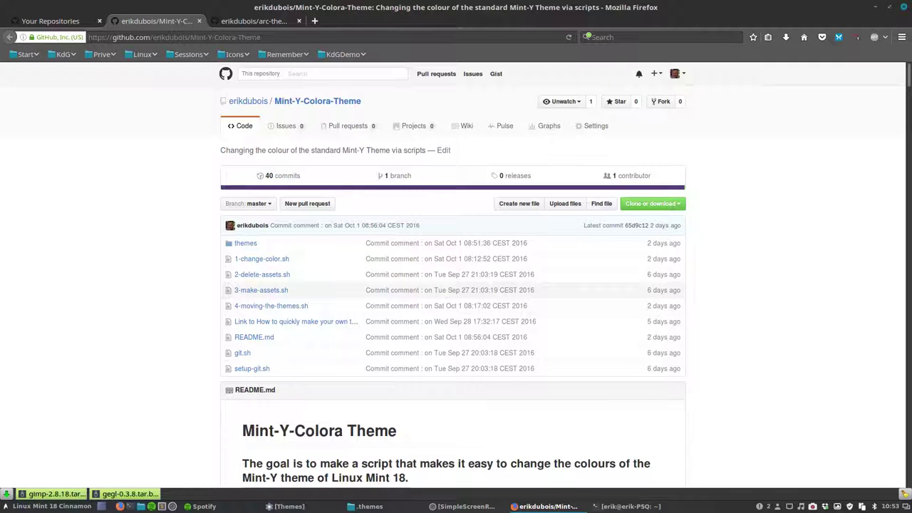
scroll(162, 356, "down", 2)
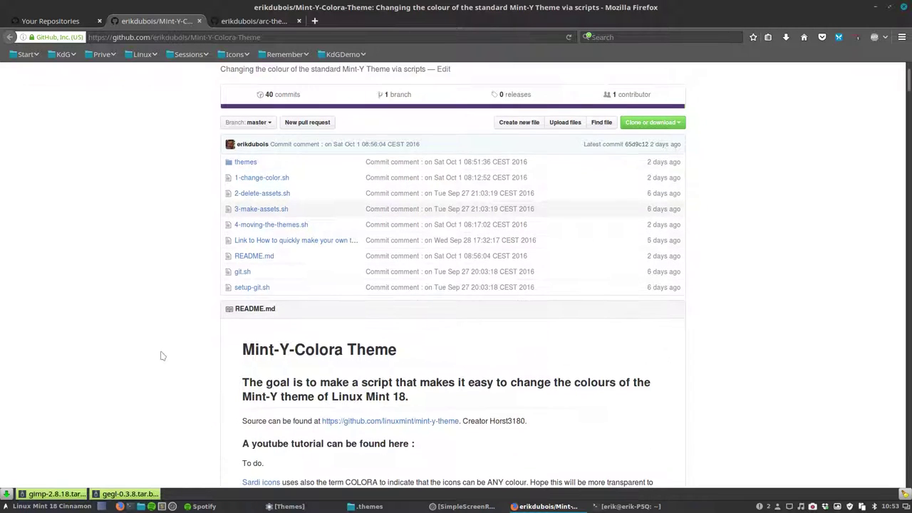
scroll(162, 356, "down", 2)
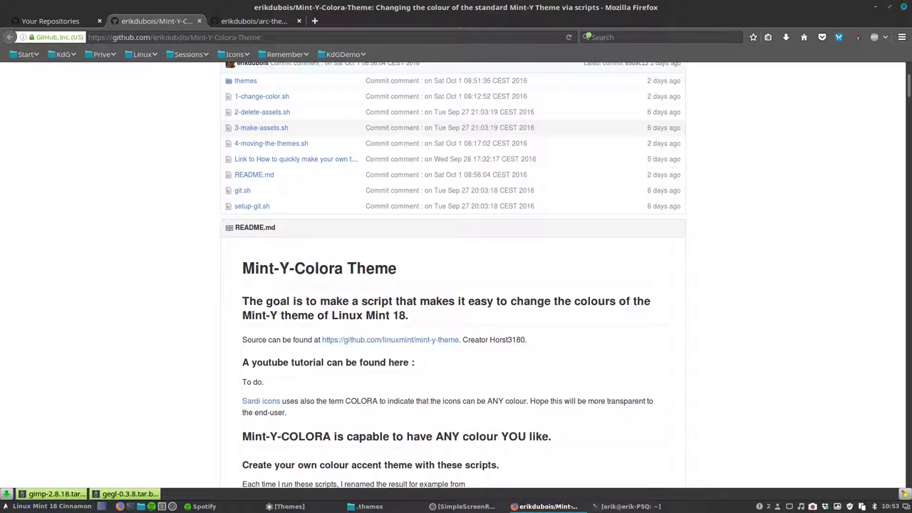
scroll(278, 132, "up", 1)
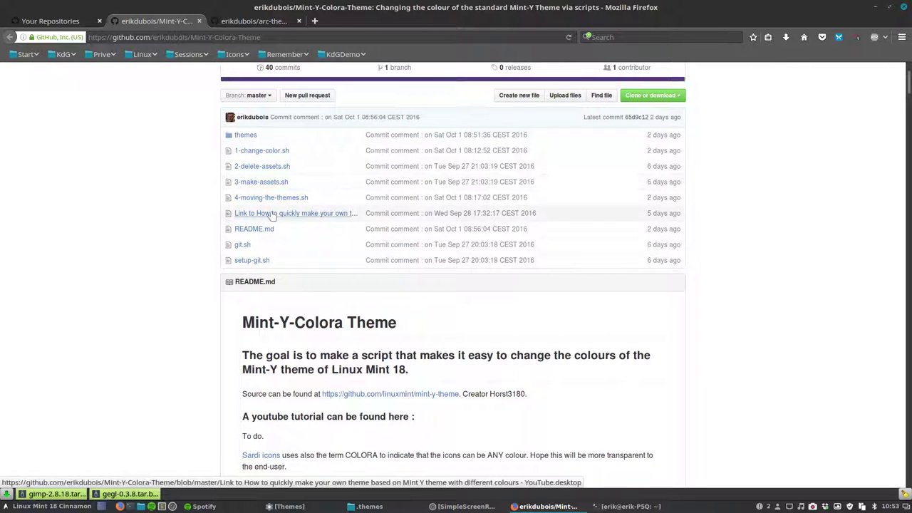
Read the arc-theme-colora README, then minimize Firefox to return to .themes
left_click(249, 22)
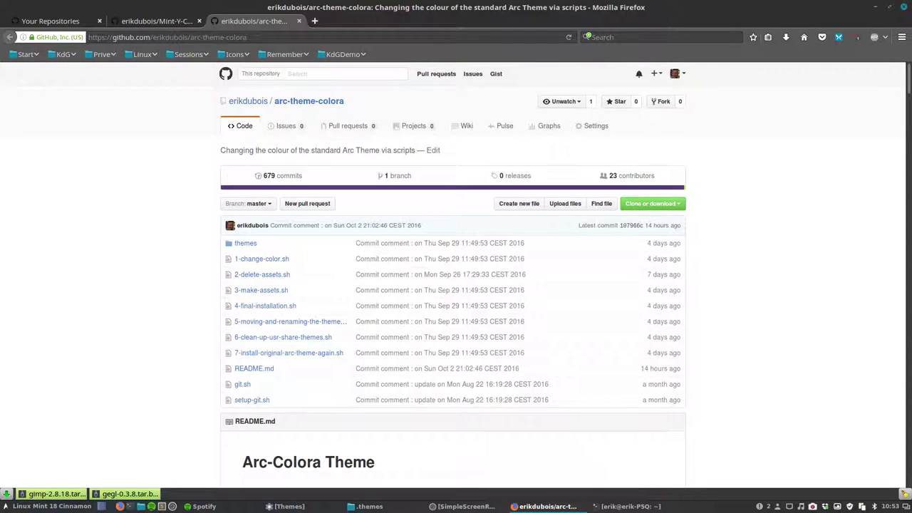
scroll(455, 278, "down", 2)
scroll(33, 147, "down", 2)
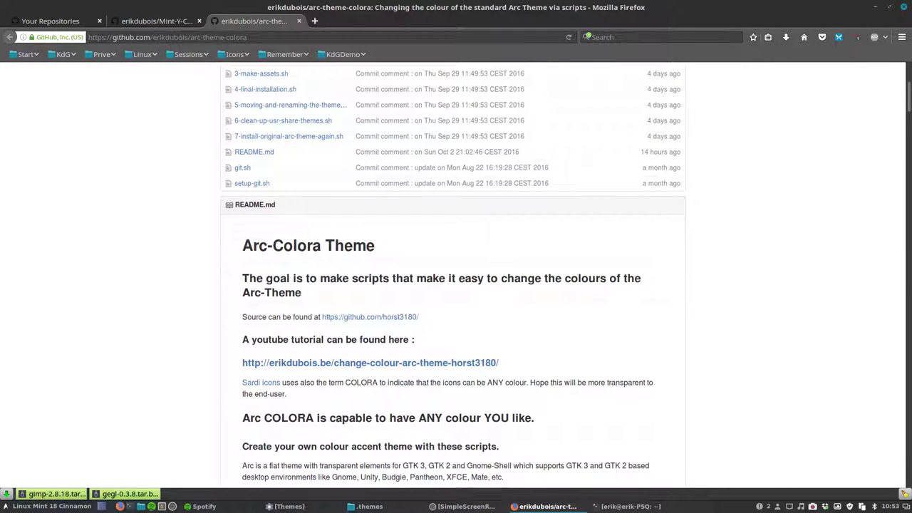
scroll(216, 354, "down", 3)
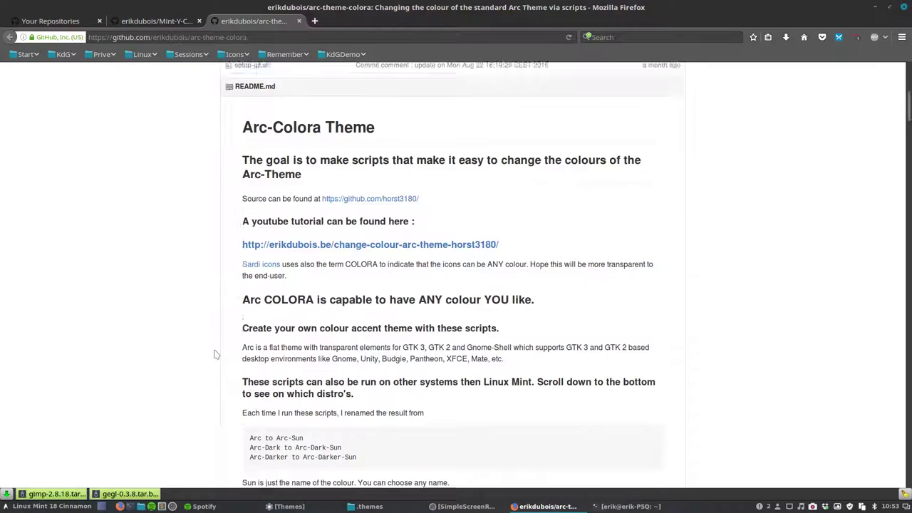
scroll(215, 354, "up", 4)
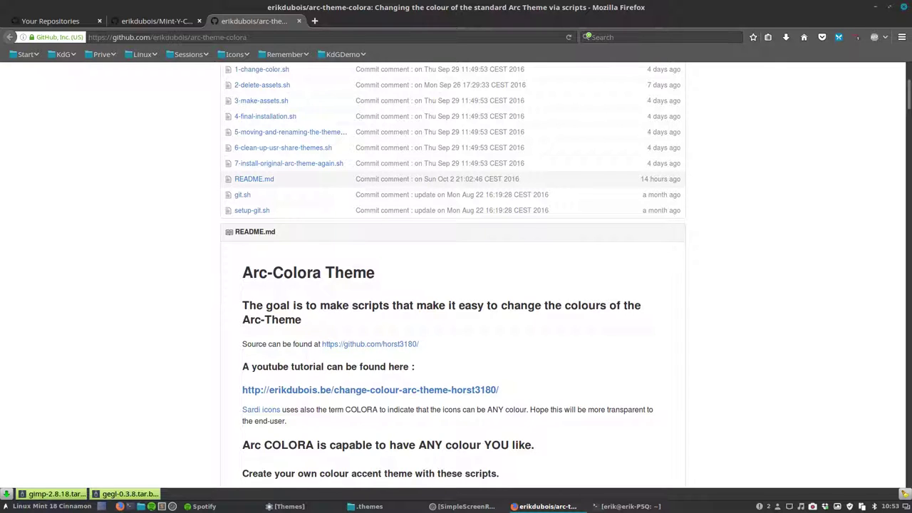
left_click(876, 8)
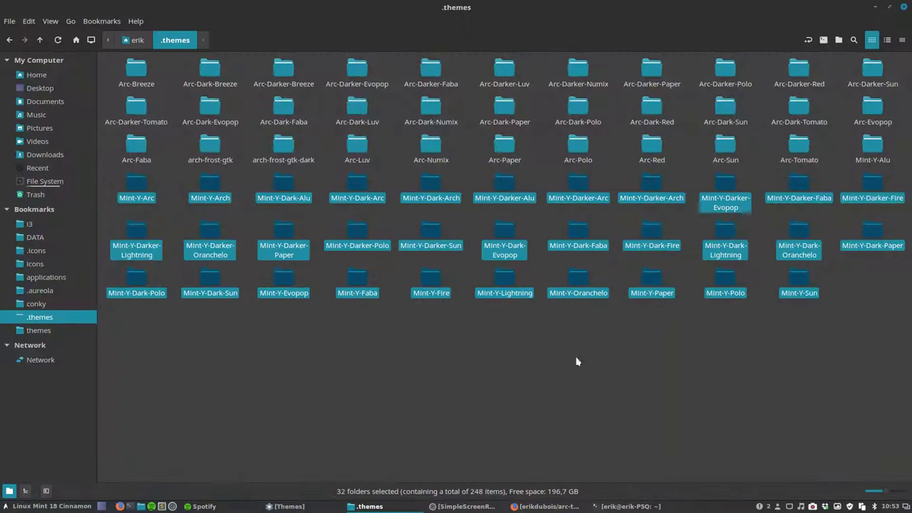
Clear the selection, minimize the .themes window and bring back Themes settings
left_click(552, 376)
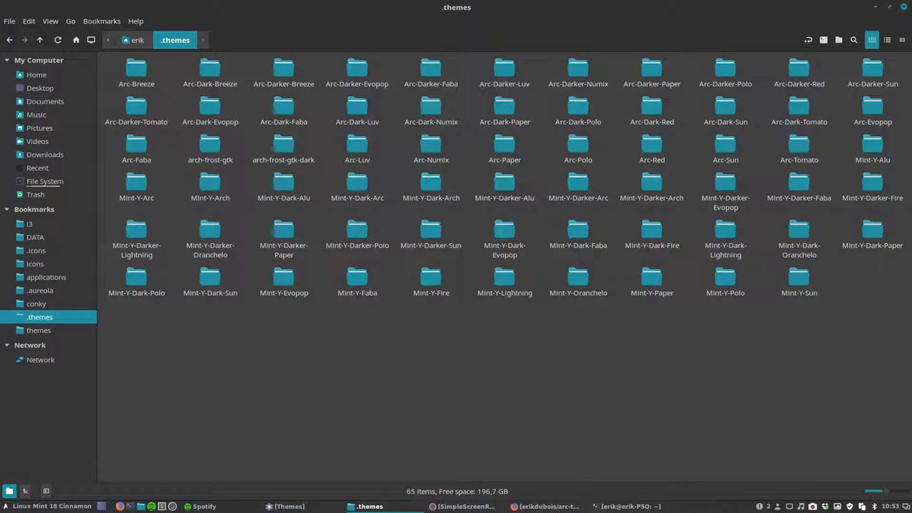
left_click(874, 8)
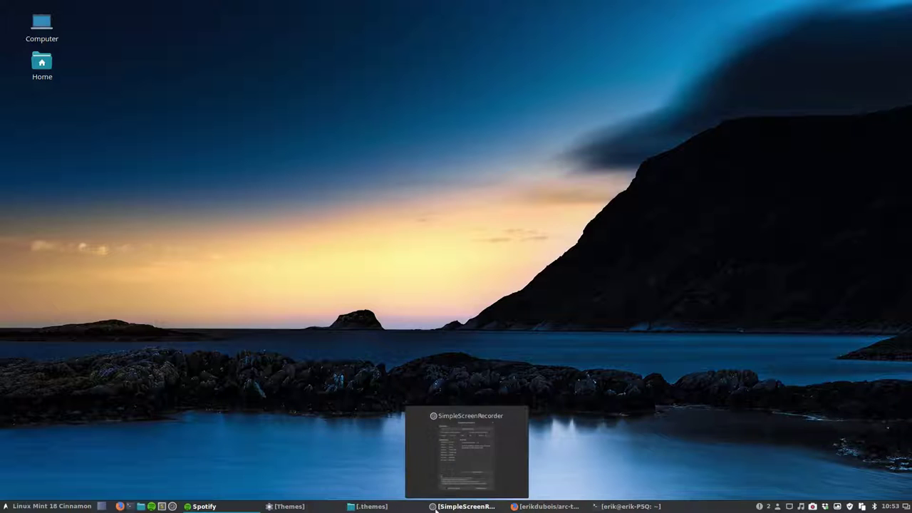
left_click(289, 507)
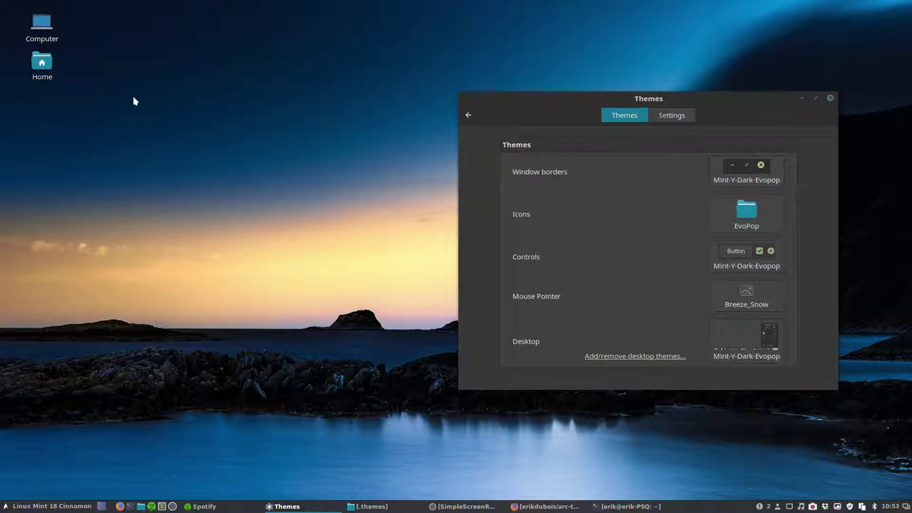
Open Home in a compact, unmaximized window without hidden folders, left of Themes settings
double_click(42, 64)
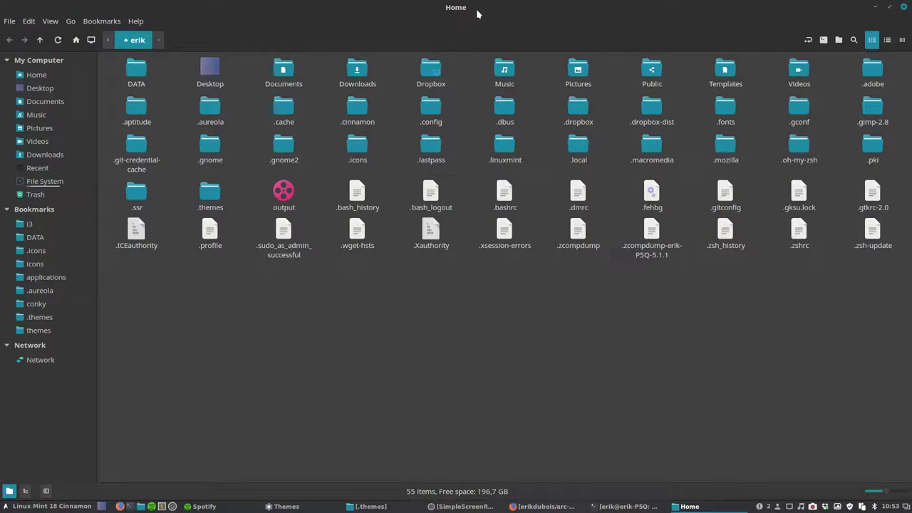
left_click_drag(476, 9, 329, 165)
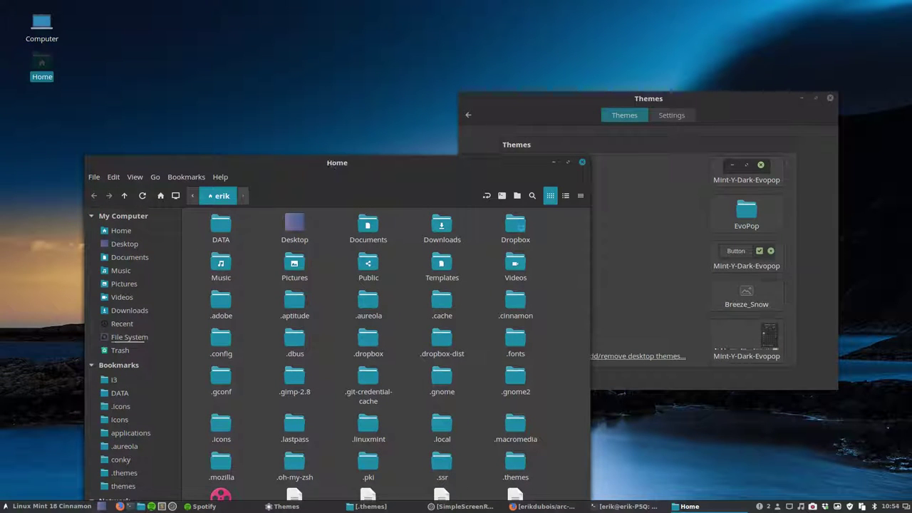
key("ctrl+h")
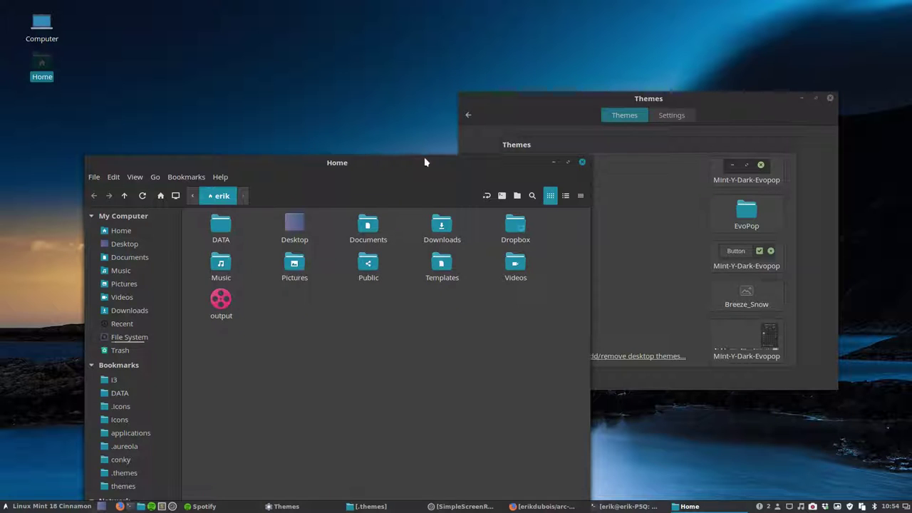
left_click_drag(398, 161, 262, 126)
left_click_drag(487, 248, 327, 409)
left_click_drag(175, 116, 217, 116)
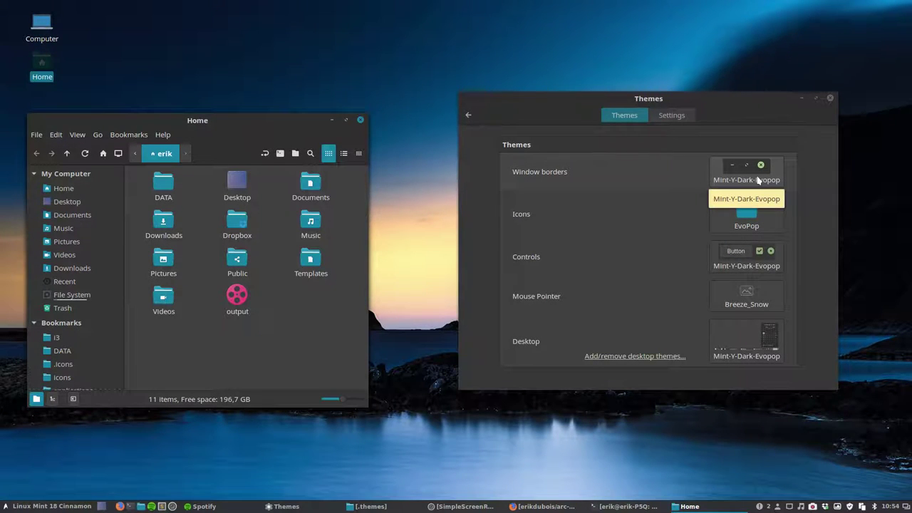
left_click(752, 180)
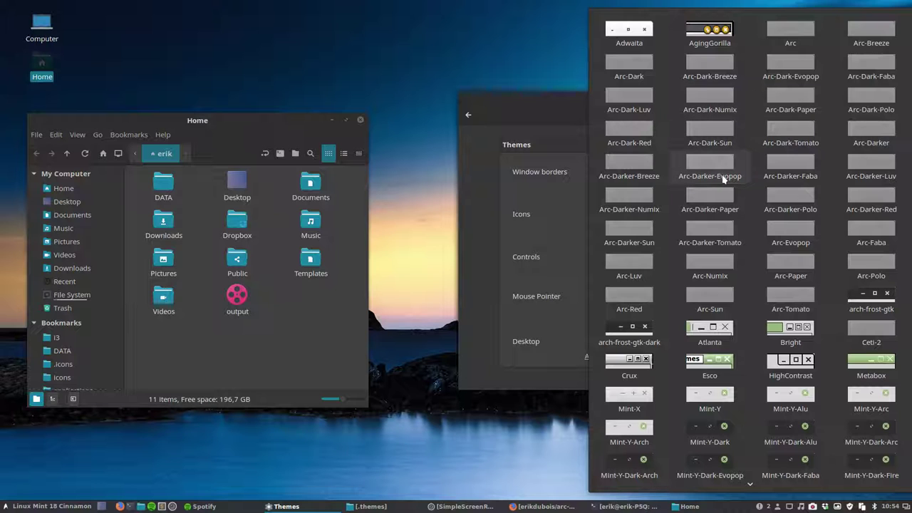
Set window borders, controls and desktop themes all to Arc-Dark-Evopop
left_click(790, 67)
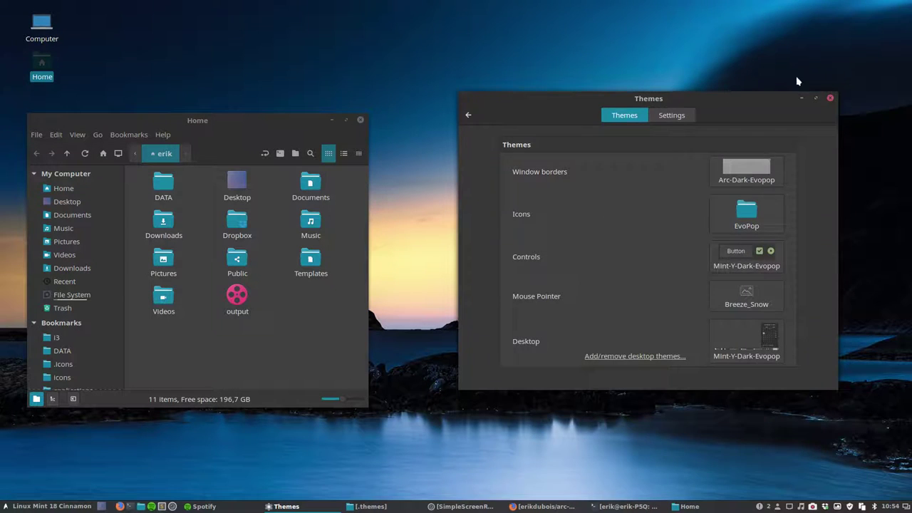
left_click(741, 262)
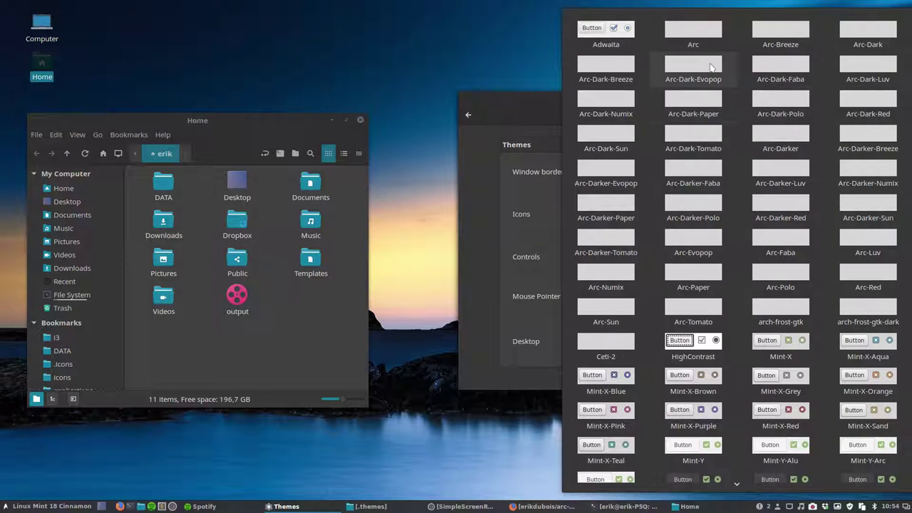
left_click(738, 187)
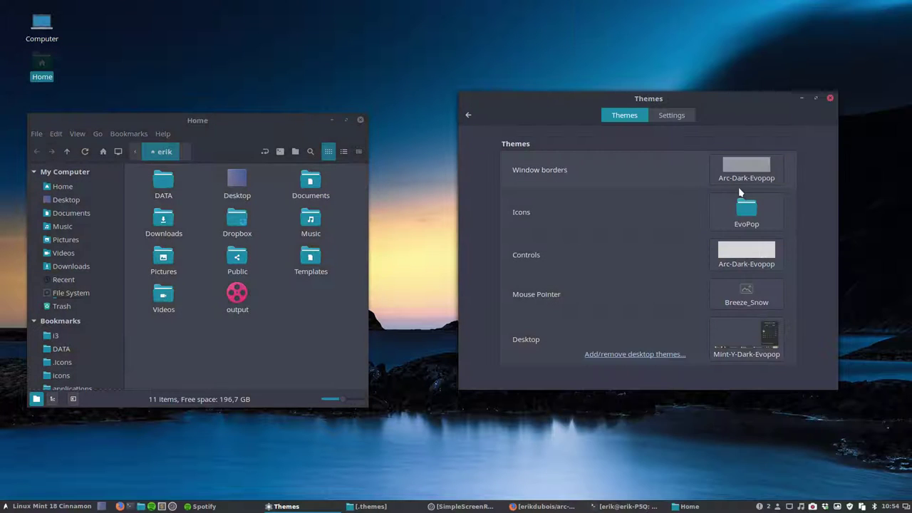
left_click(749, 332)
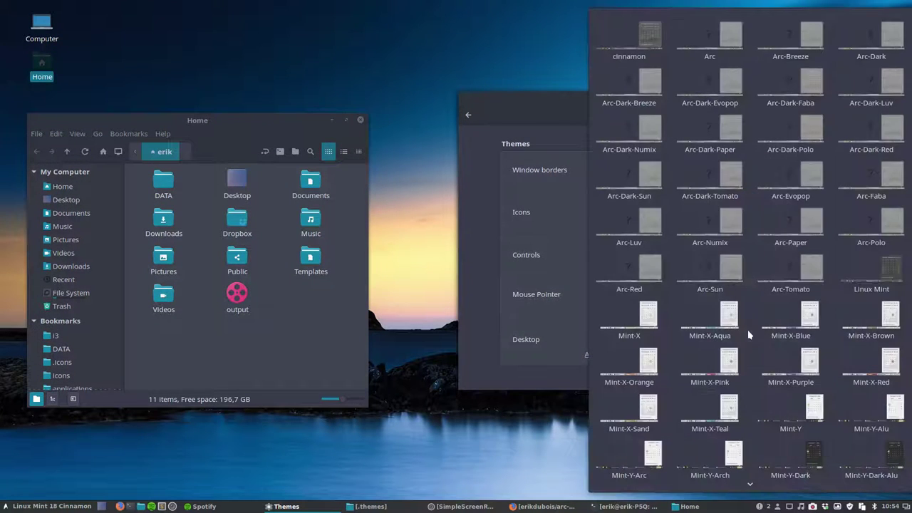
left_click(732, 95)
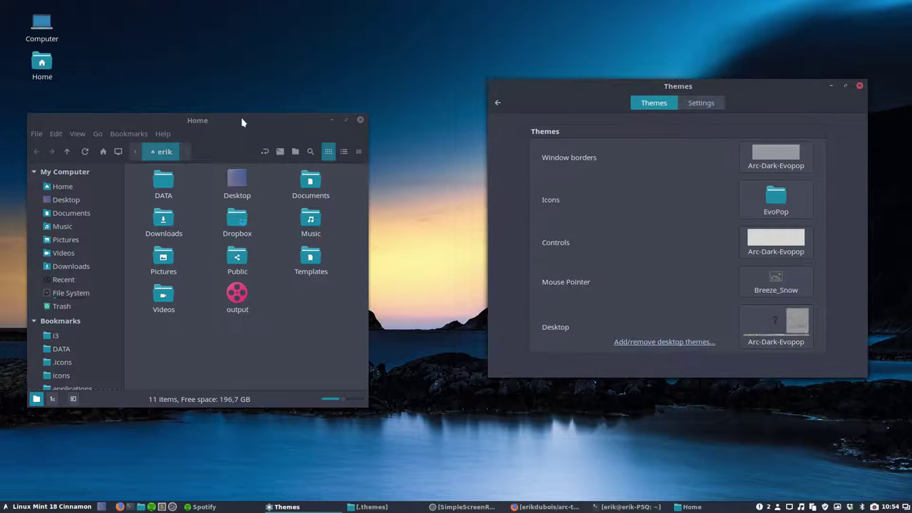
Move the Home window up and right, and preview the restyled application menu
left_click_drag(241, 122, 264, 95)
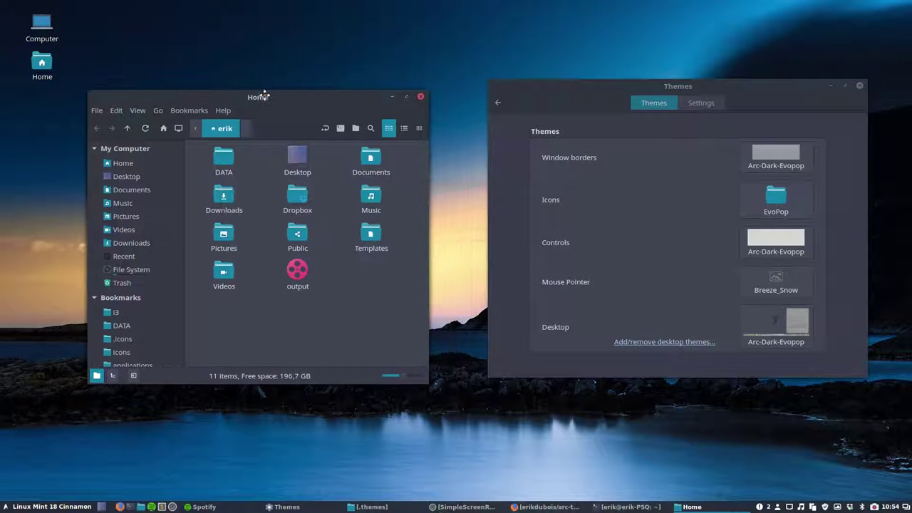
left_click(43, 506)
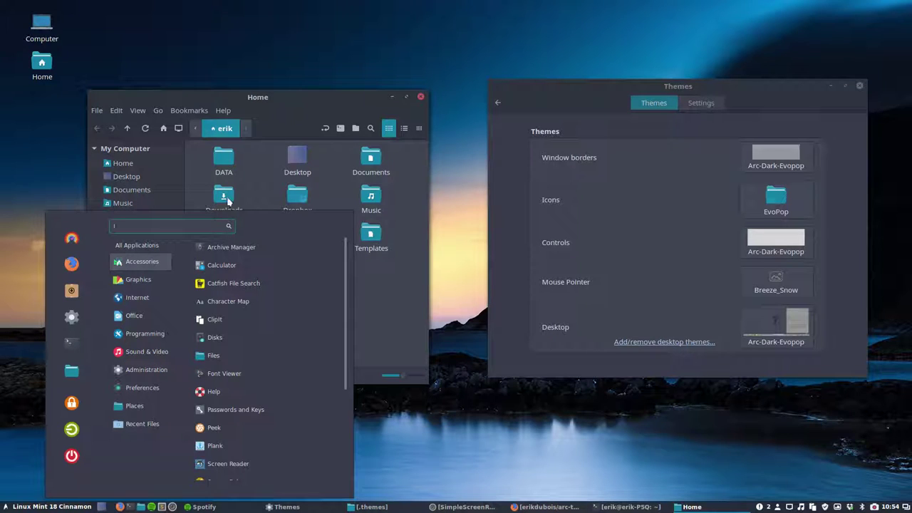
left_click(330, 97)
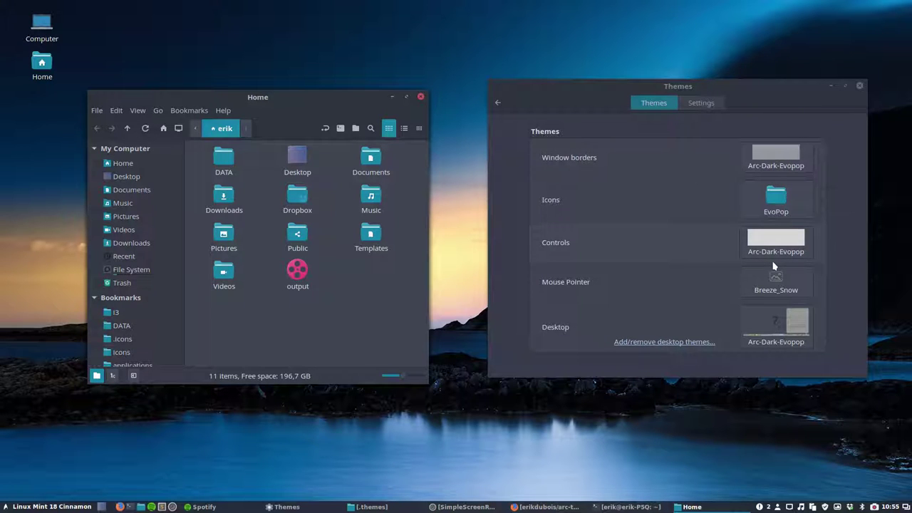
Switch icons to Faba-Mono-Dark and set borders, controls and desktop to Arc-Dark-Faba
left_click(779, 201)
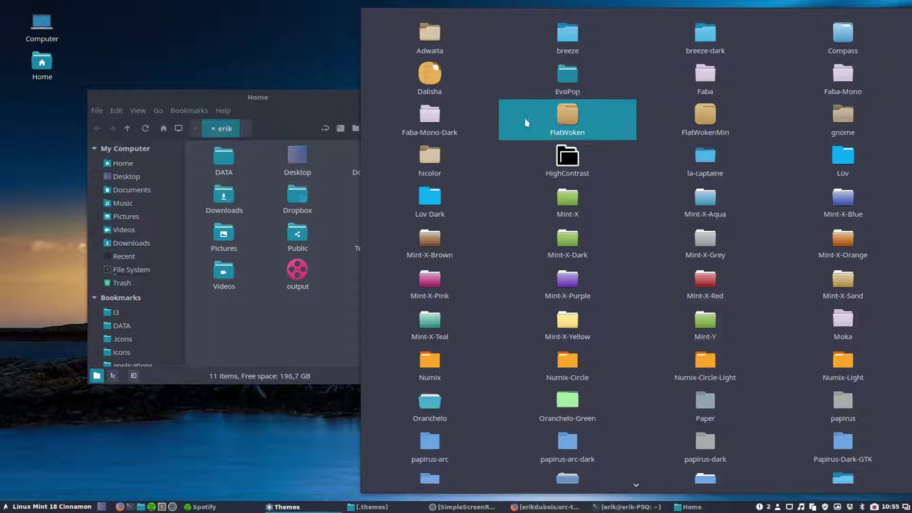
left_click(446, 127)
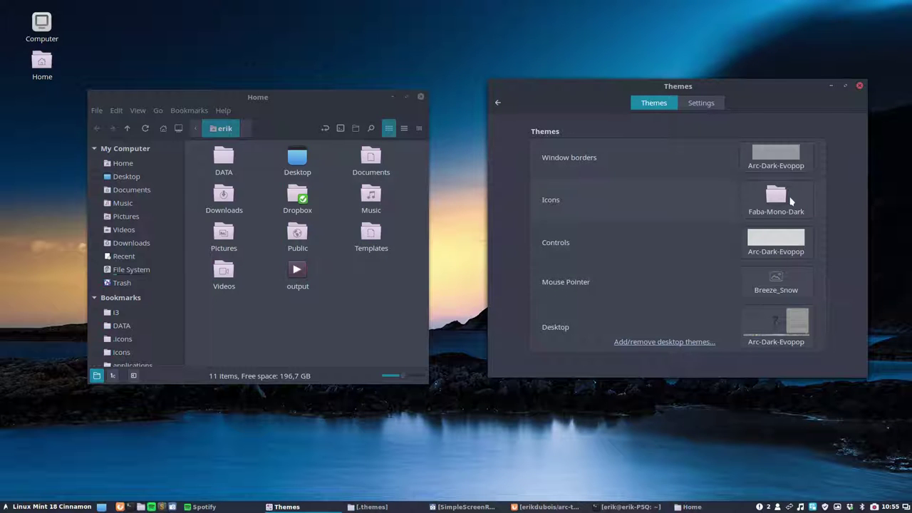
left_click(774, 154)
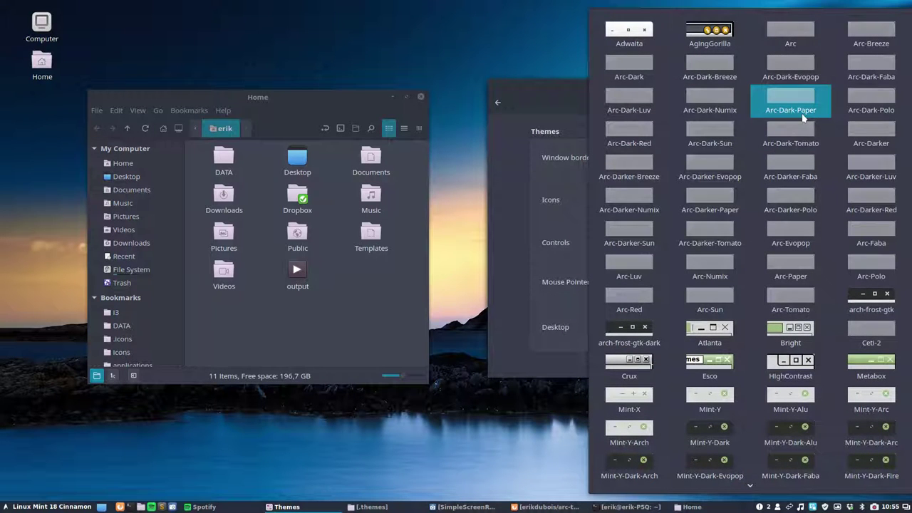
left_click(875, 68)
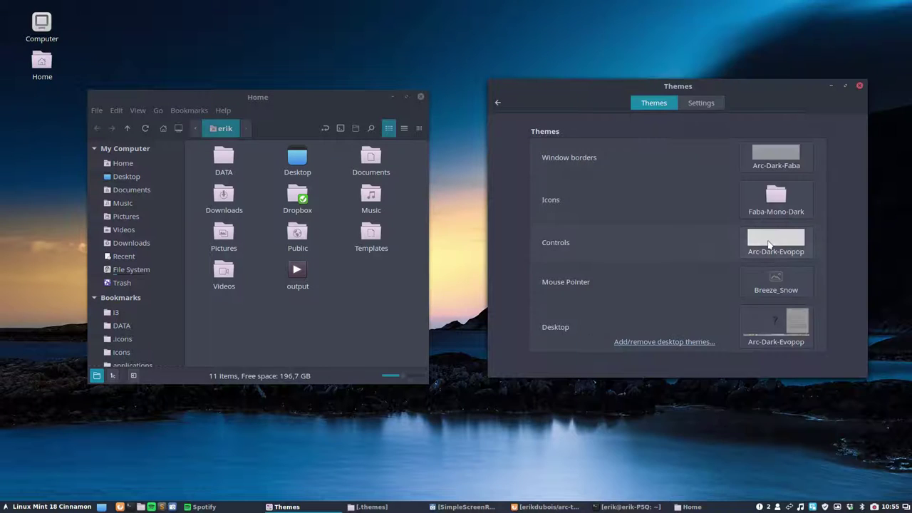
left_click(769, 245)
left_click(855, 107)
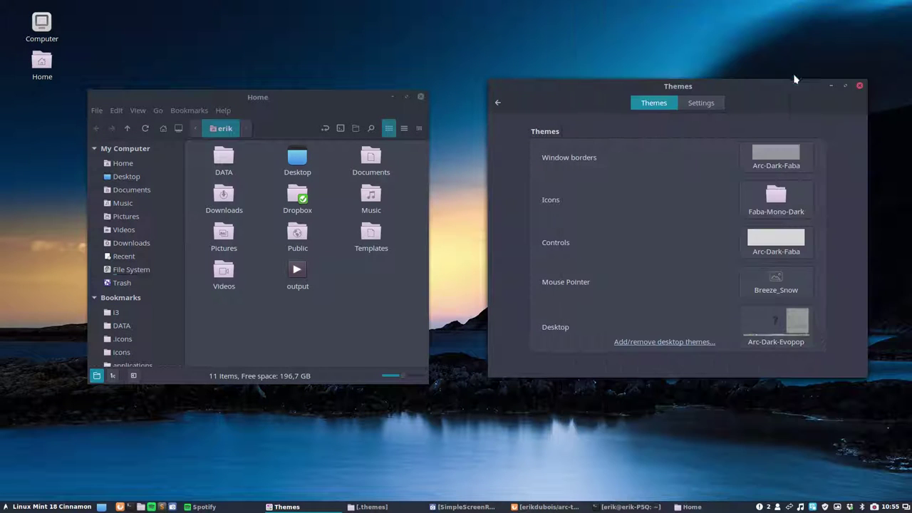
left_click(780, 326)
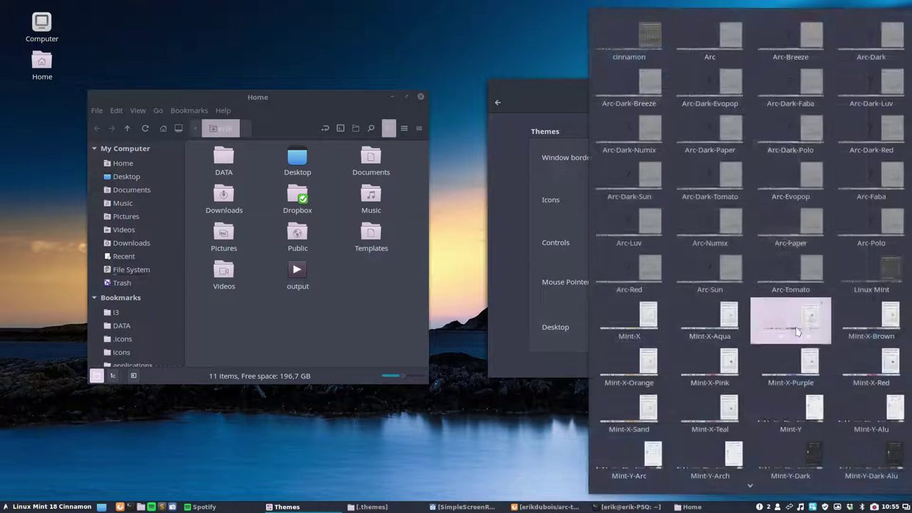
left_click(807, 98)
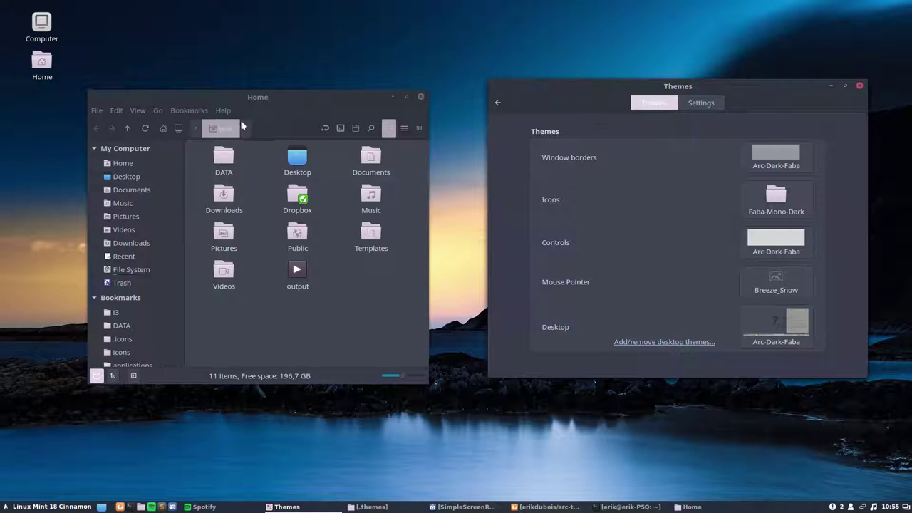
Preview the Home window and application menu, then change the icon theme to Moka
left_click(248, 127)
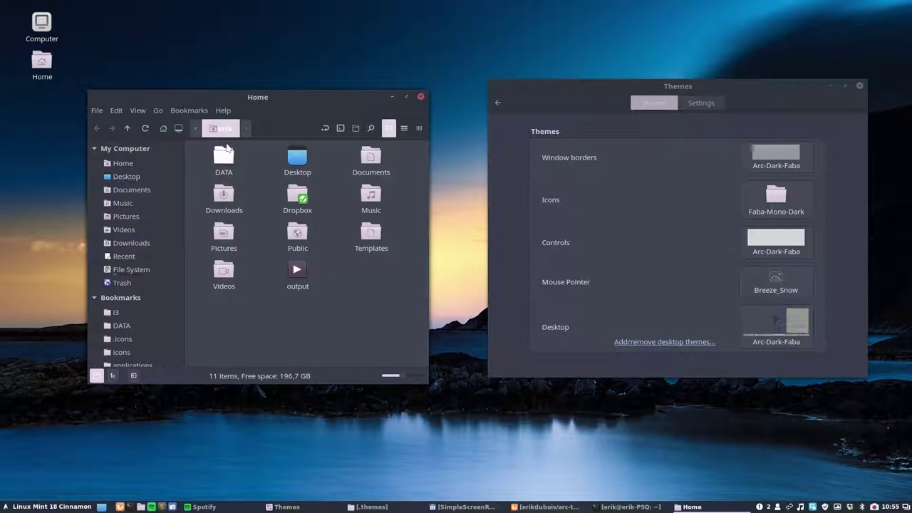
left_click(47, 507)
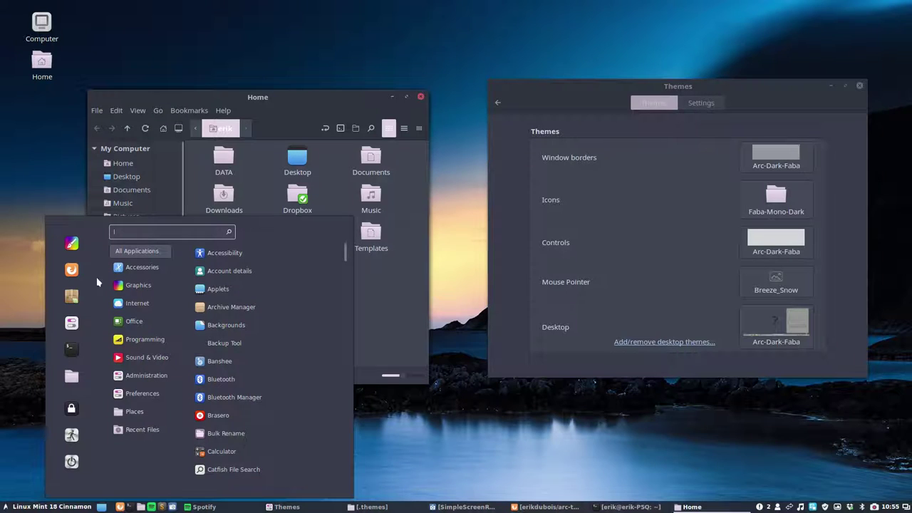
mouse_move(130, 354)
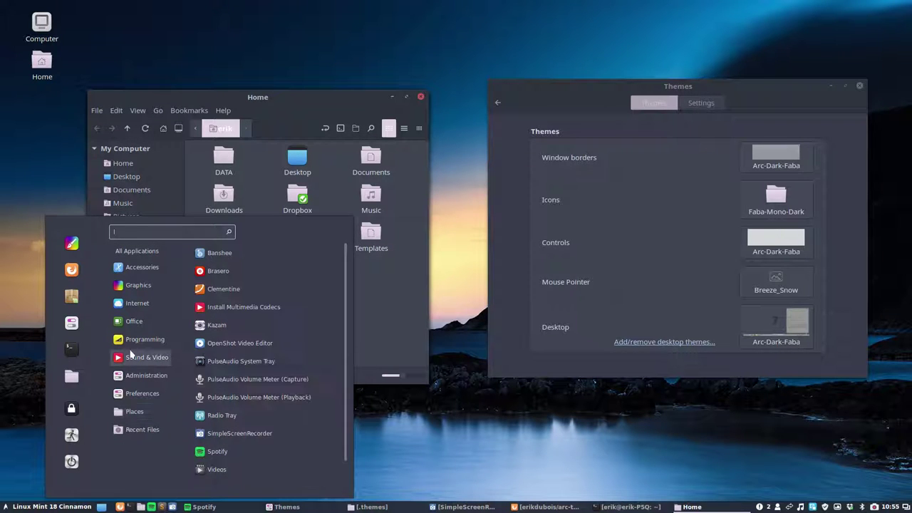
mouse_move(134, 260)
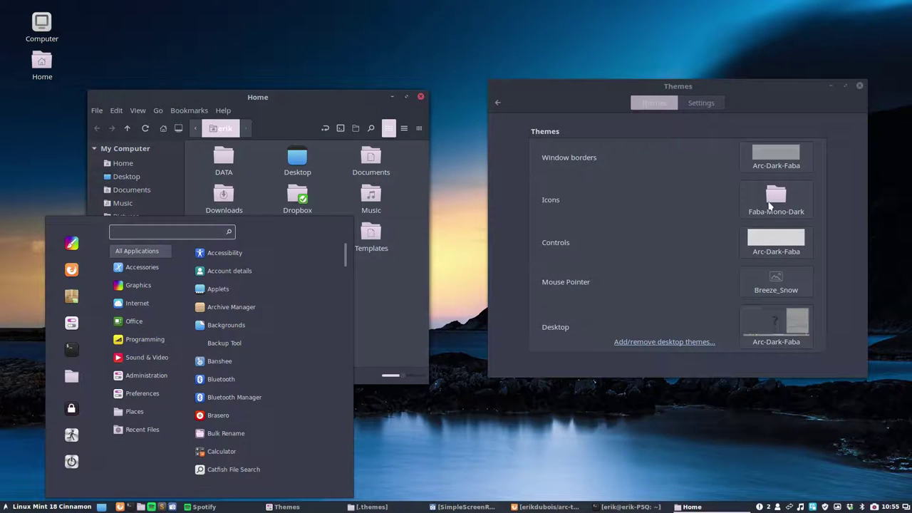
left_click(769, 207)
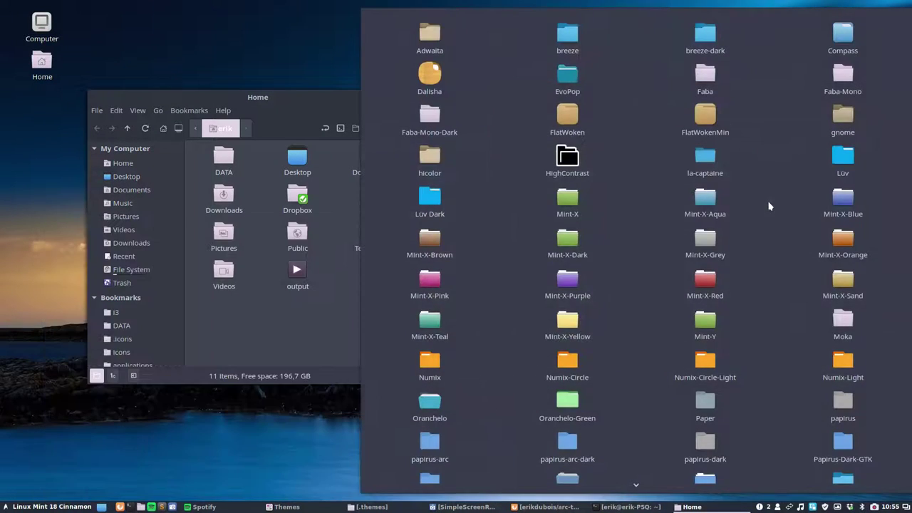
left_click(832, 317)
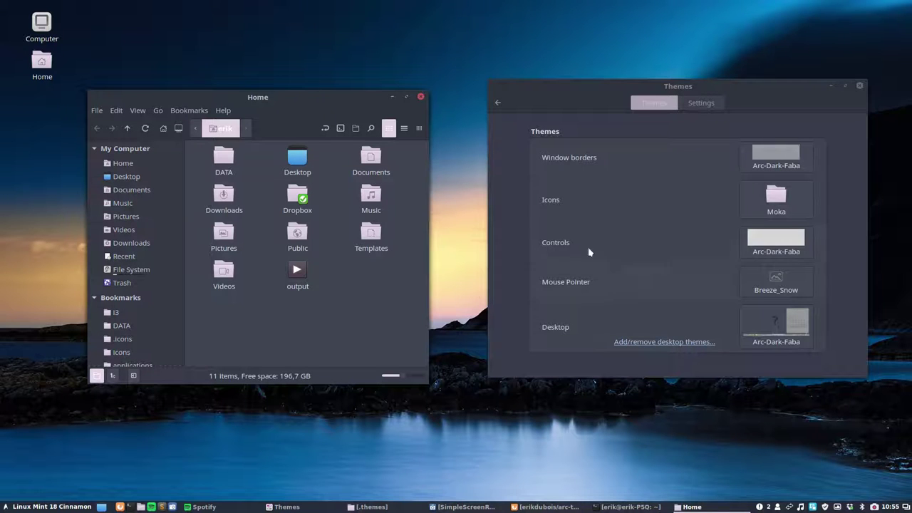
Set window borders, controls and desktop themes to Mint-Y-Dark-Faba
left_click(750, 157)
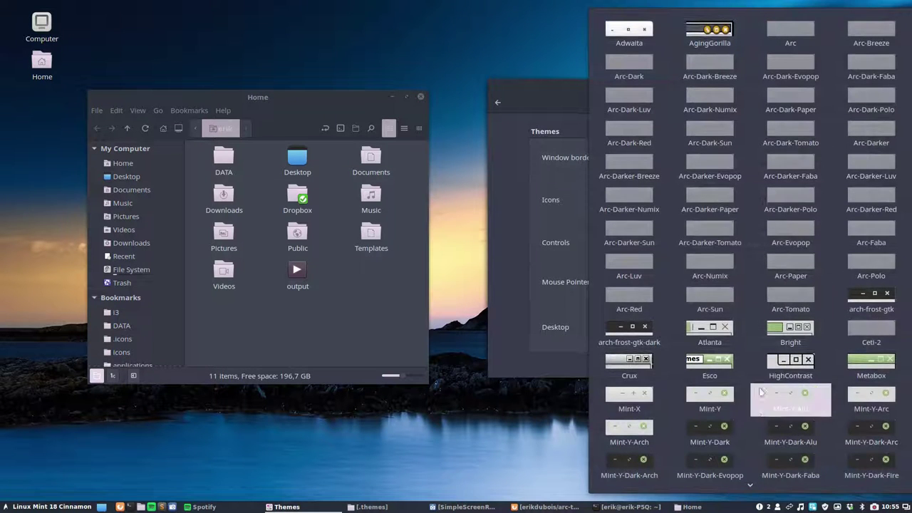
scroll(751, 427, "down", 3)
scroll(753, 432, "down", 1)
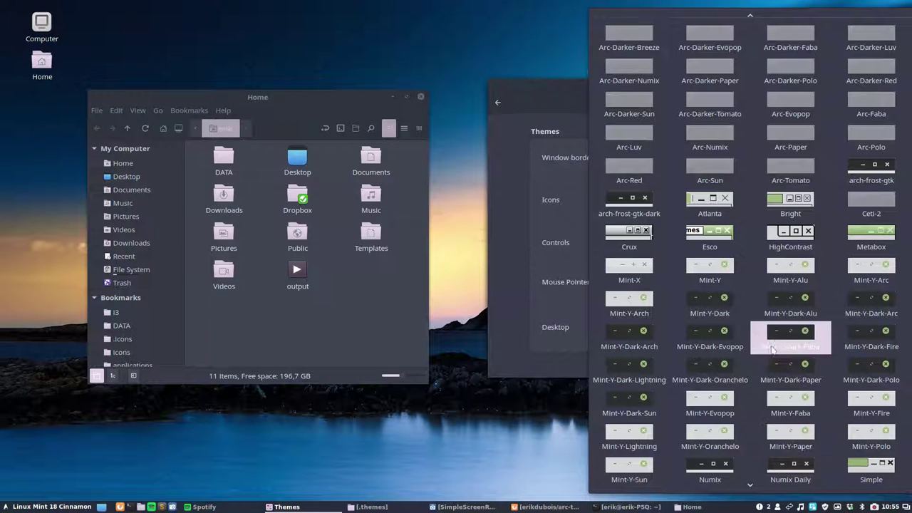
left_click(798, 345)
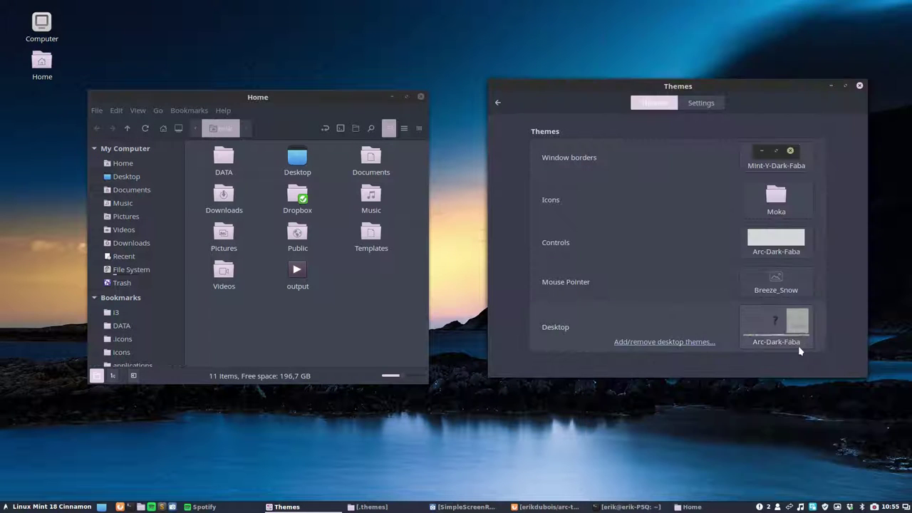
left_click(775, 241)
scroll(786, 423, "down", 5)
scroll(786, 424, "down", 2)
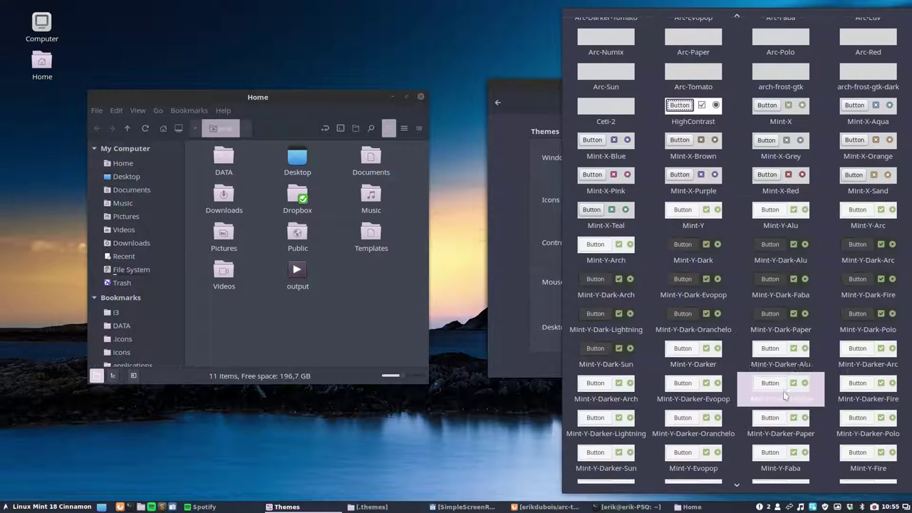
left_click(790, 321)
left_click(781, 330)
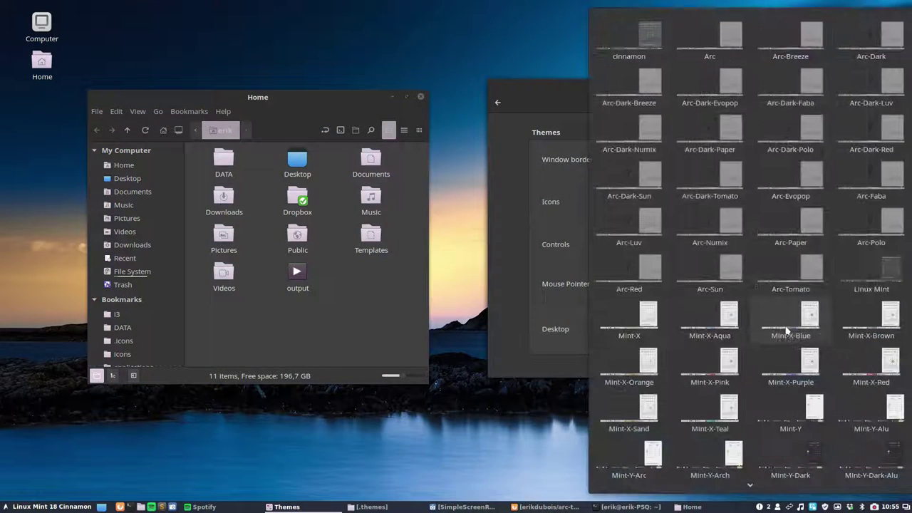
scroll(805, 456, "down", 3)
scroll(805, 459, "down", 1)
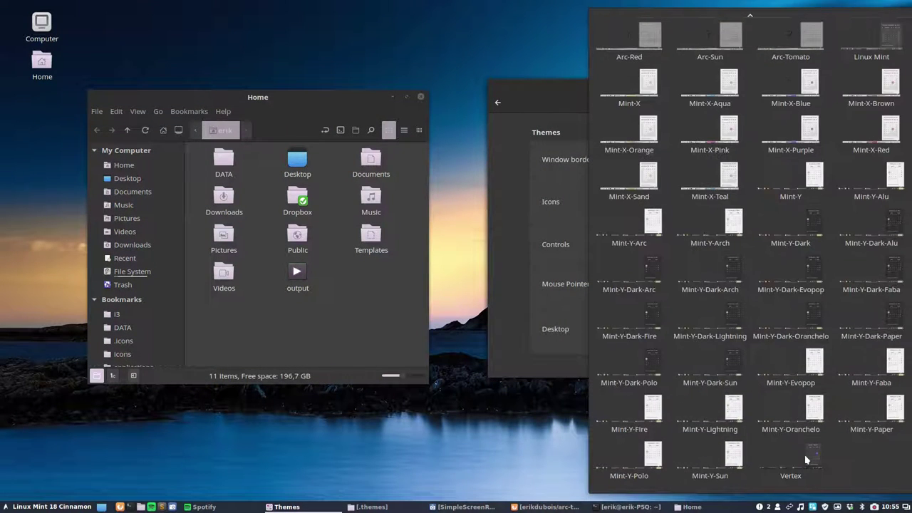
left_click(871, 274)
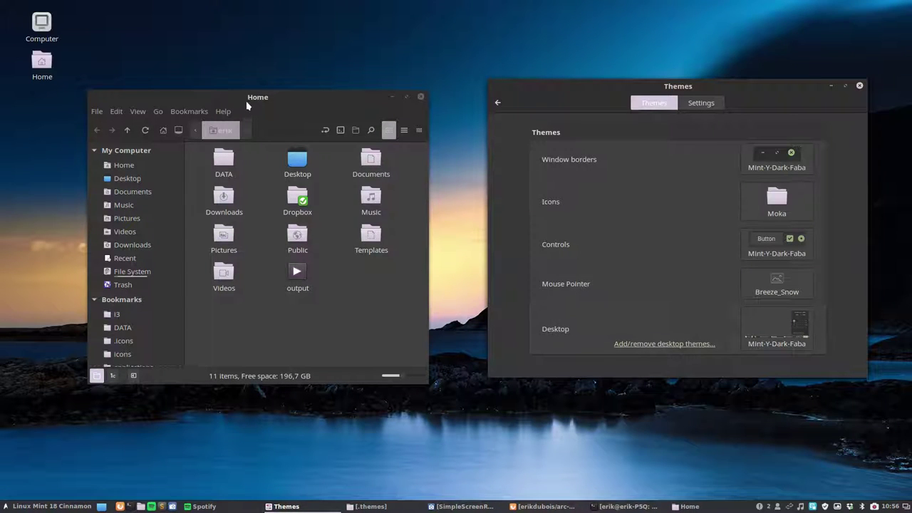
Nudge the Home window, preview the application menu, and keep Moka as the icon theme
left_click_drag(248, 99, 253, 97)
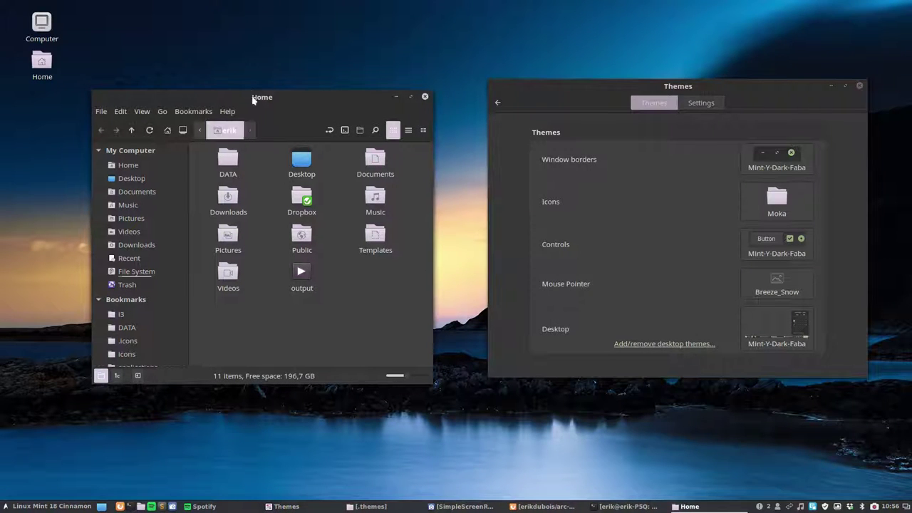
left_click(16, 507)
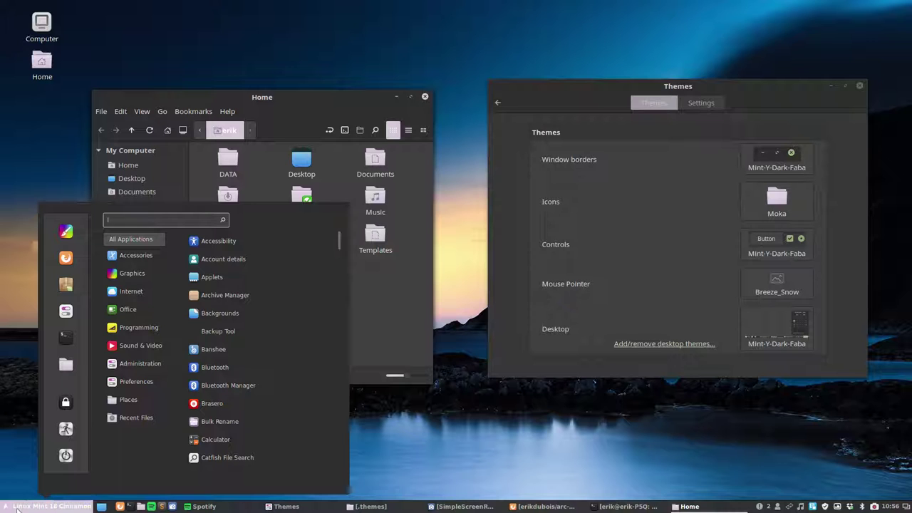
left_click(774, 191)
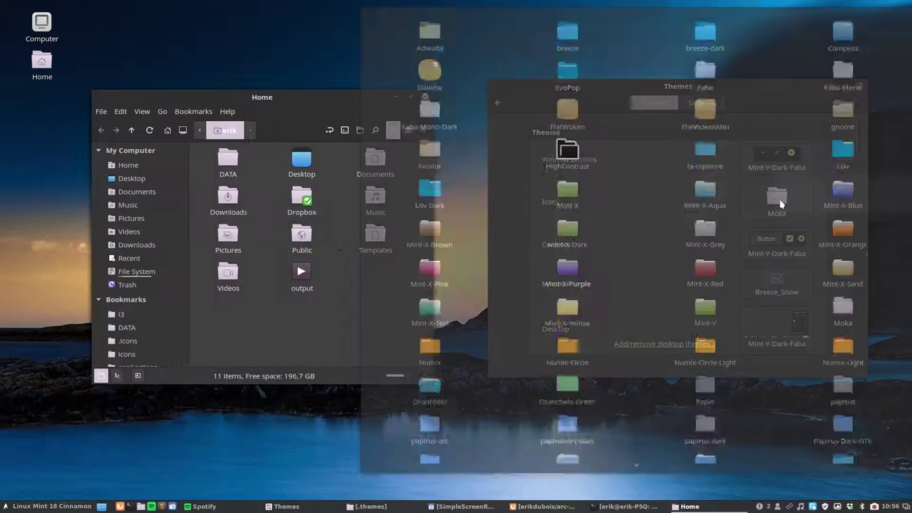
left_click(299, 96)
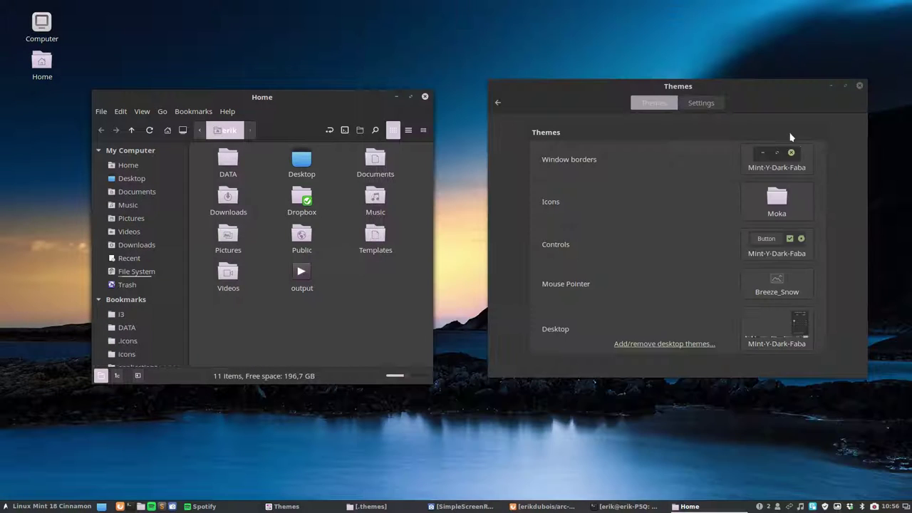
Try Arc-Breeze for the window borders and controls themes
left_click(780, 149)
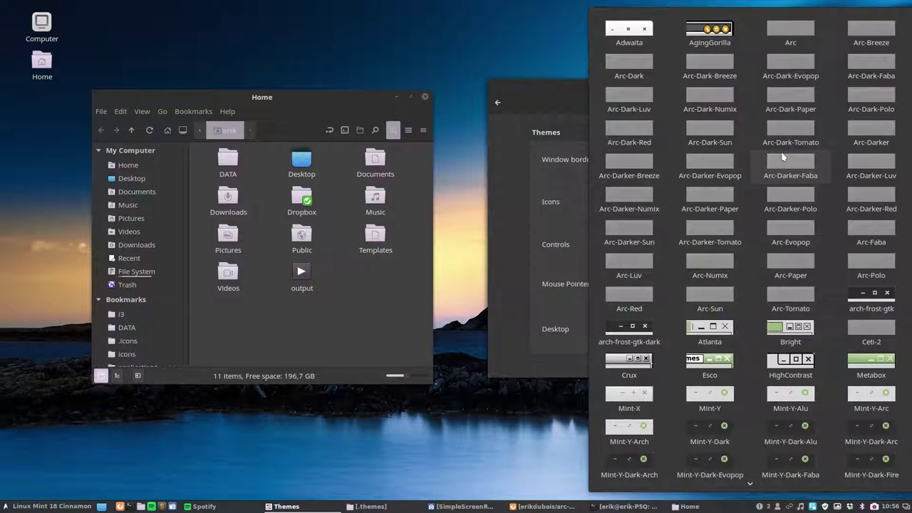
left_click(876, 32)
left_click(778, 244)
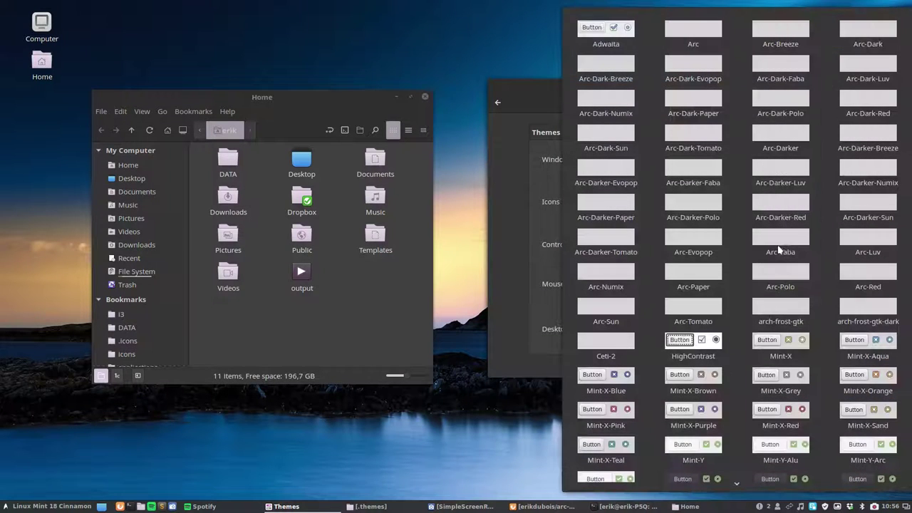
left_click(783, 35)
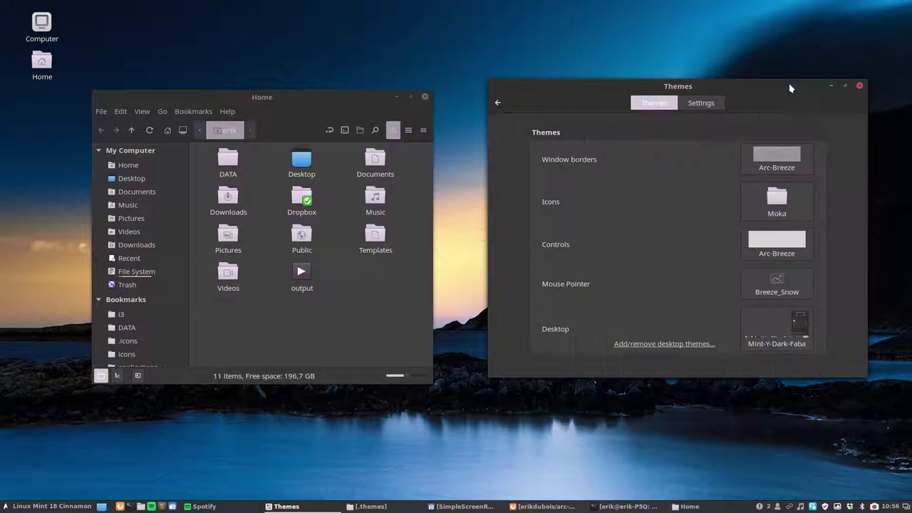
Apply Arc-Dark-Breeze to window borders, controls and desktop instead
left_click(778, 159)
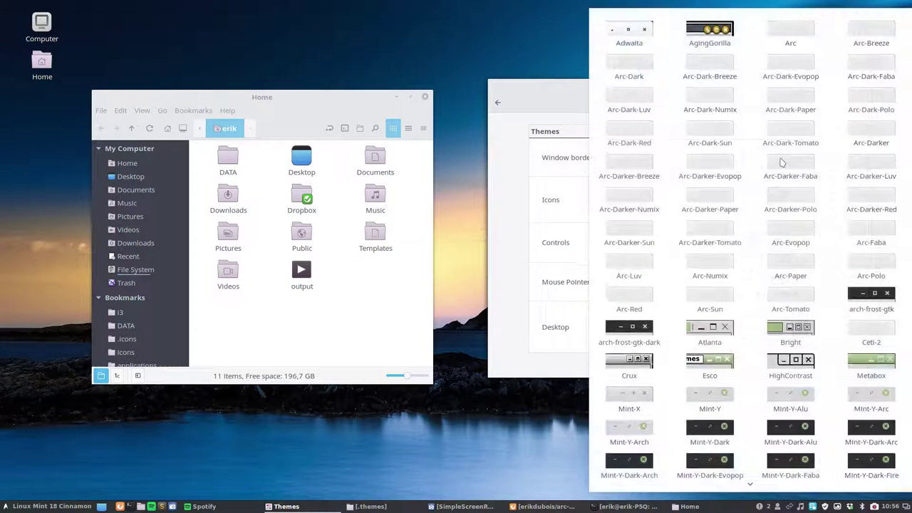
left_click(711, 67)
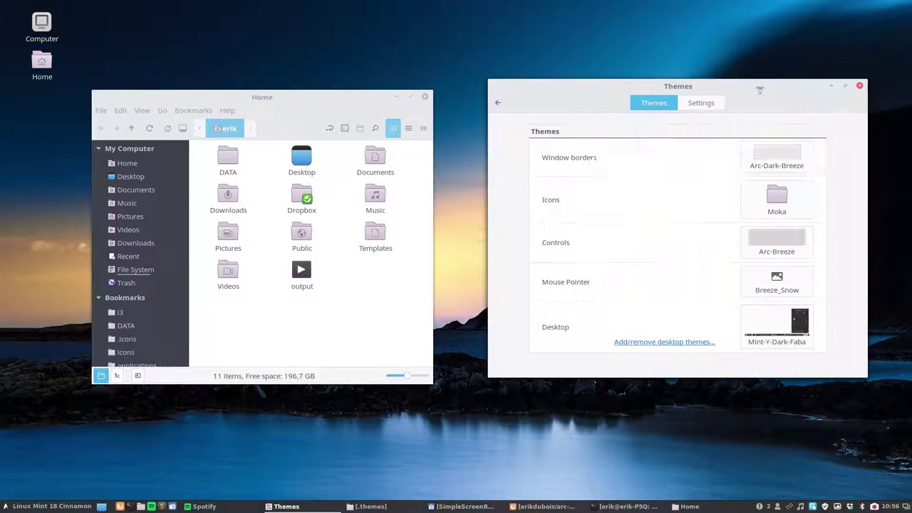
left_click(786, 255)
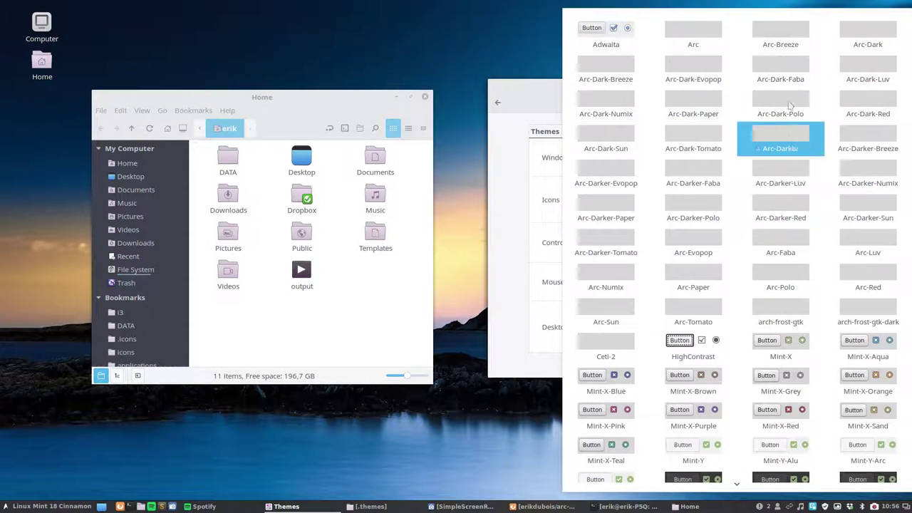
left_click(605, 69)
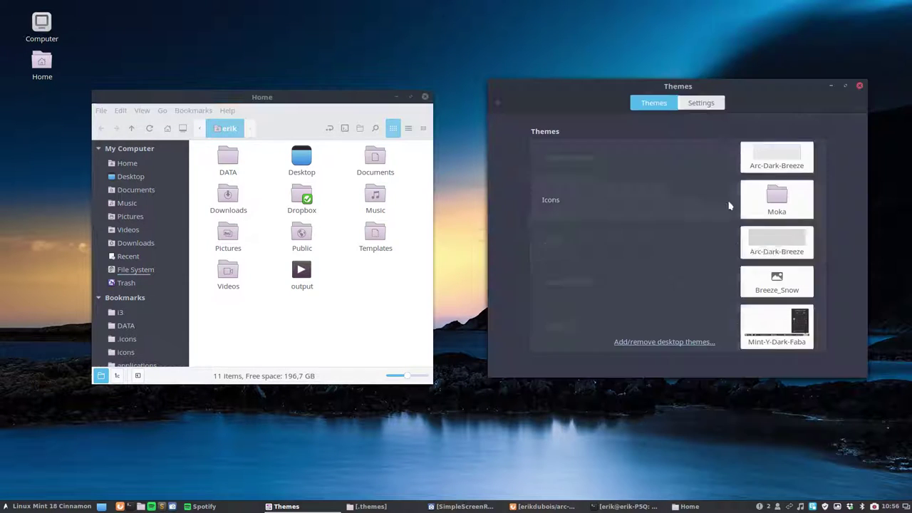
left_click(784, 316)
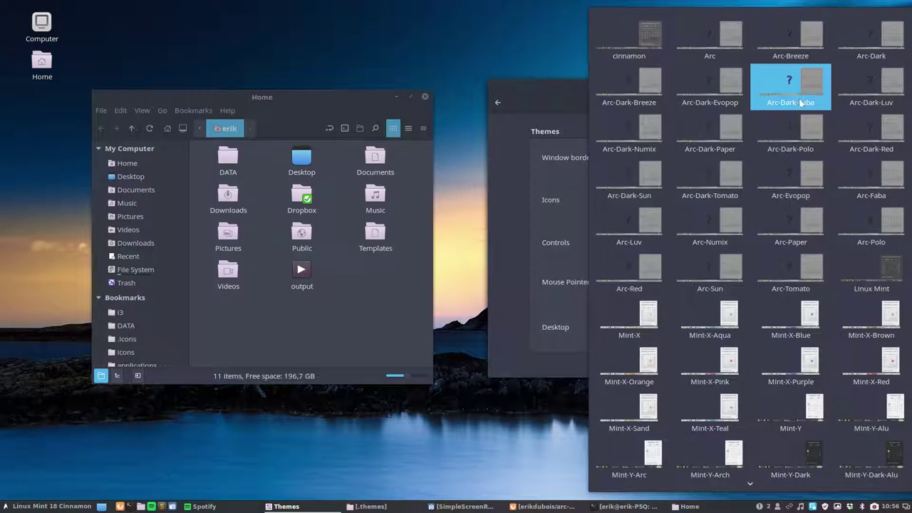
left_click(643, 91)
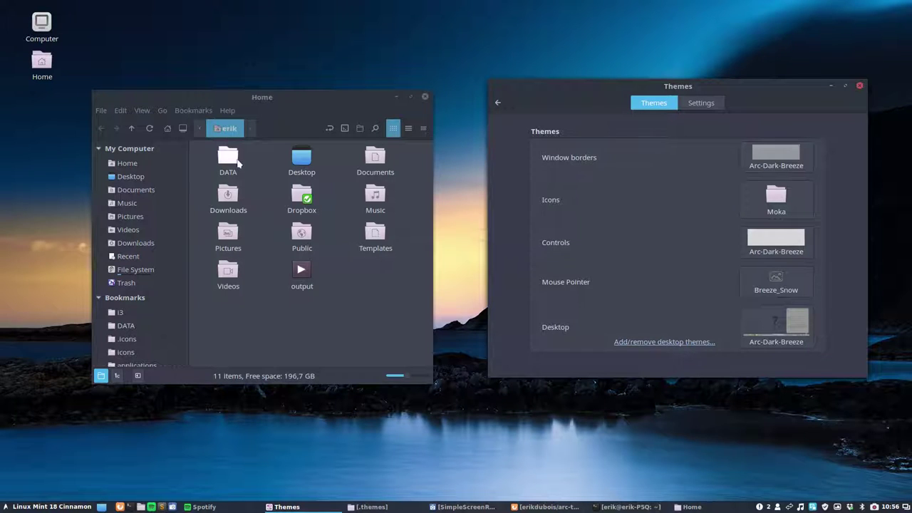
left_click(765, 201)
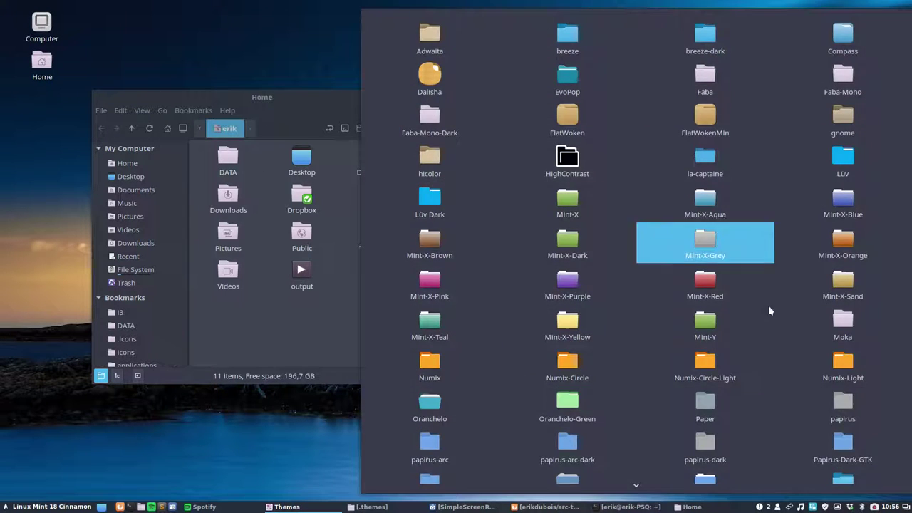
Switch icons to Surfn Breeze Dark and preview them in Home and the application menu
scroll(768, 313, "down", 5)
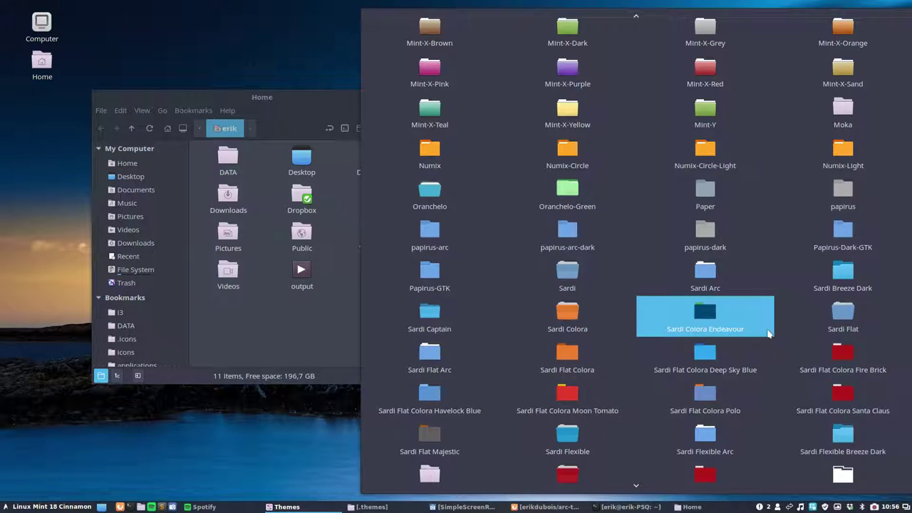
scroll(768, 332, "down", 3)
scroll(768, 332, "down", 5)
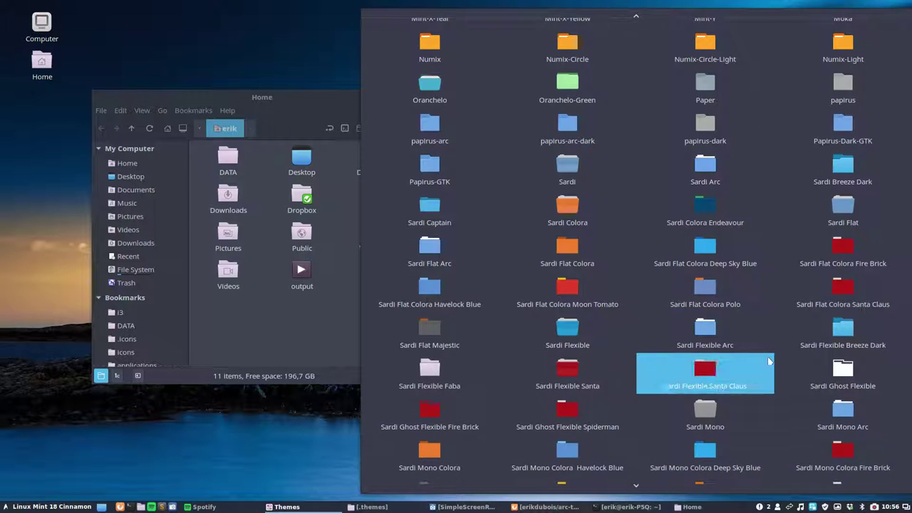
scroll(768, 361, "down", 5)
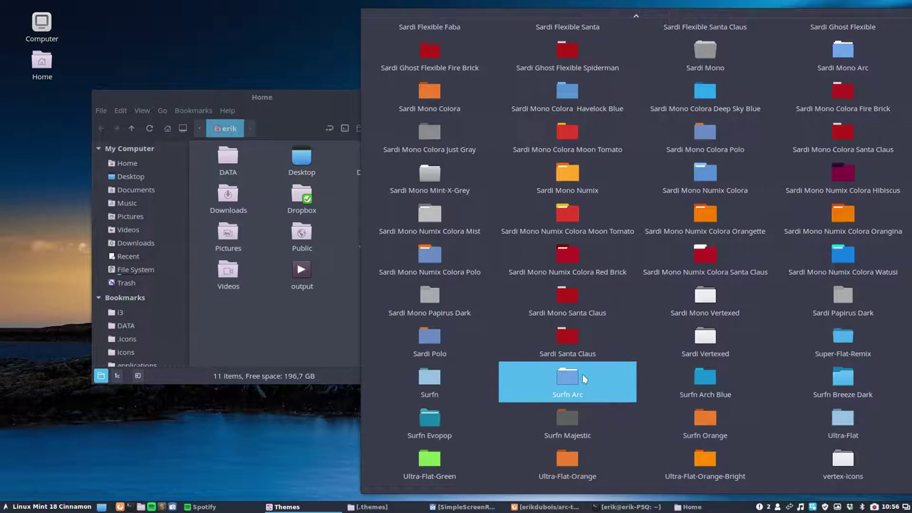
left_click(852, 382)
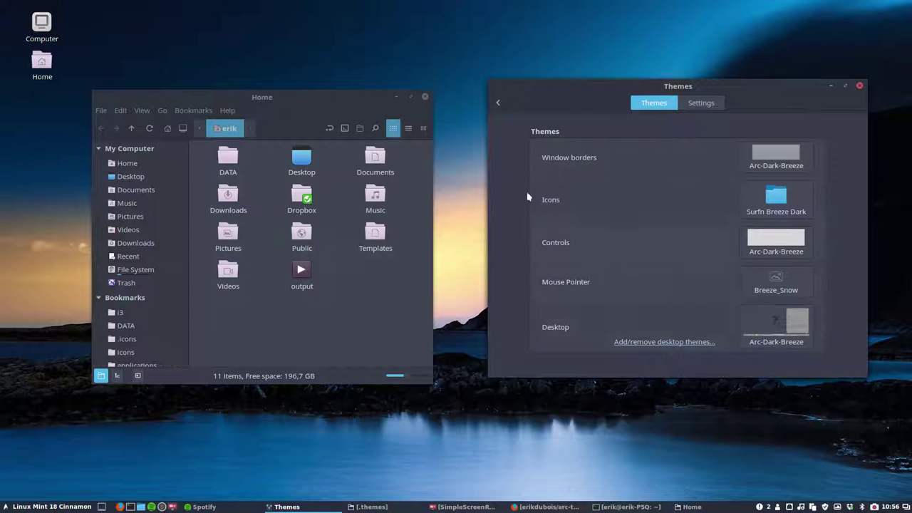
left_click(223, 142)
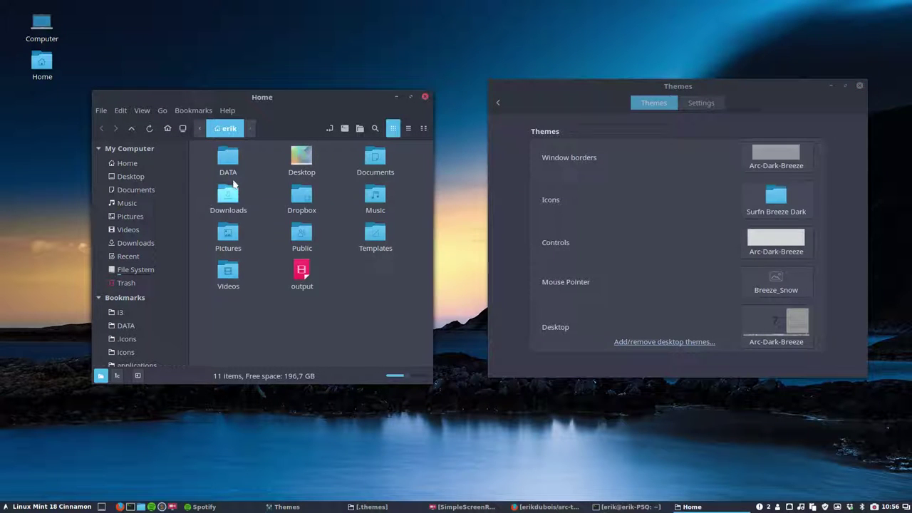
left_click(42, 506)
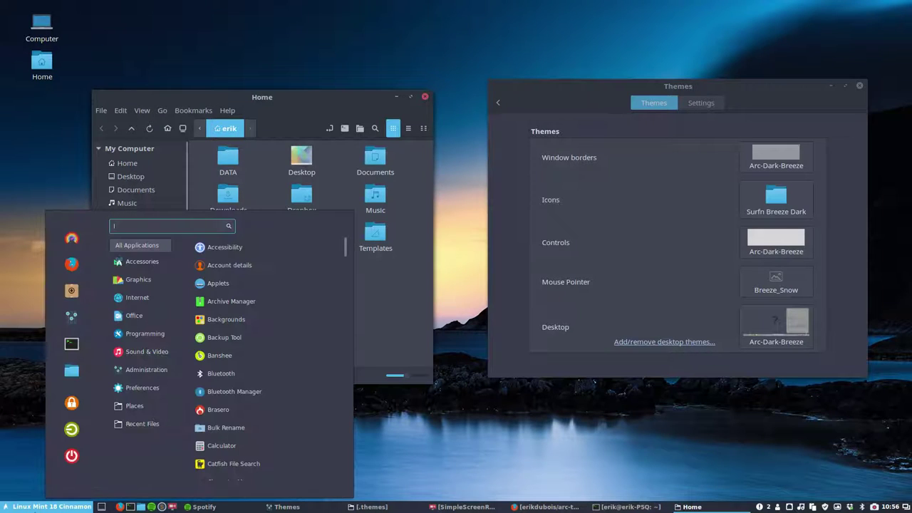
left_click(312, 107)
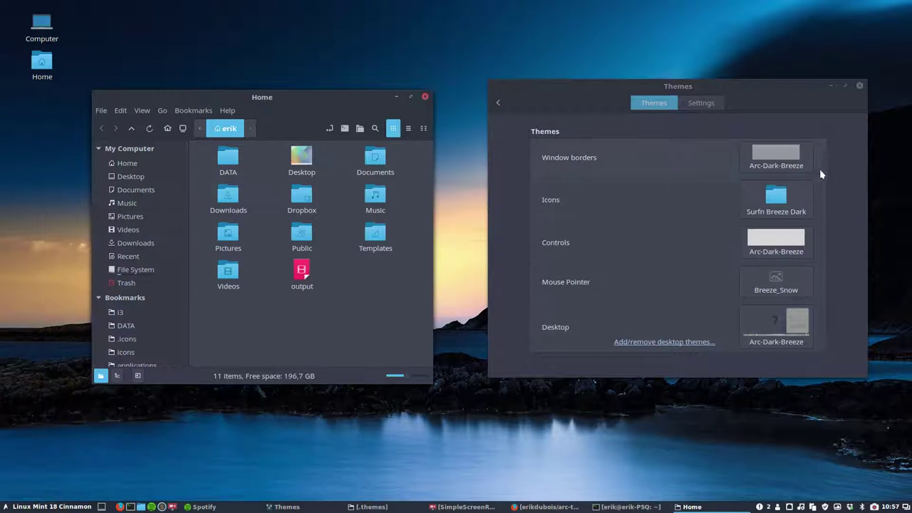
Try the la-capitaine icon theme, then settle on Lüv
left_click(779, 207)
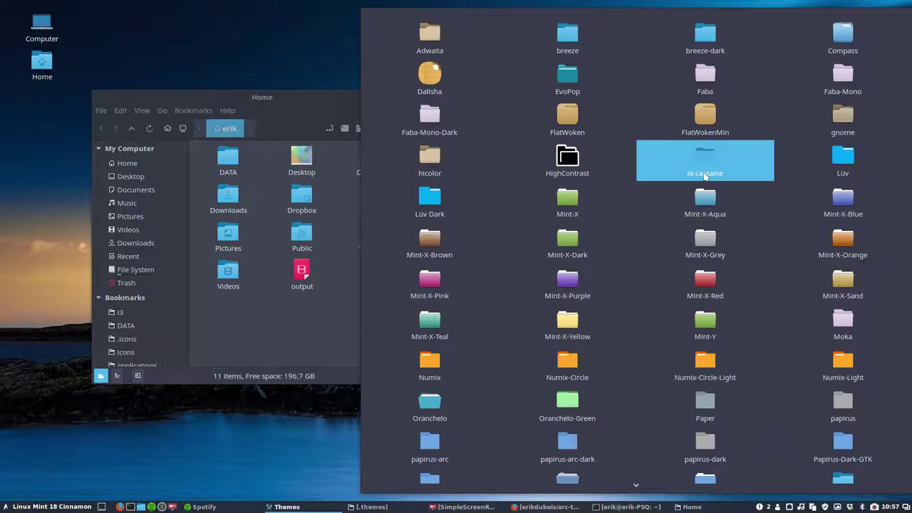
left_click(704, 175)
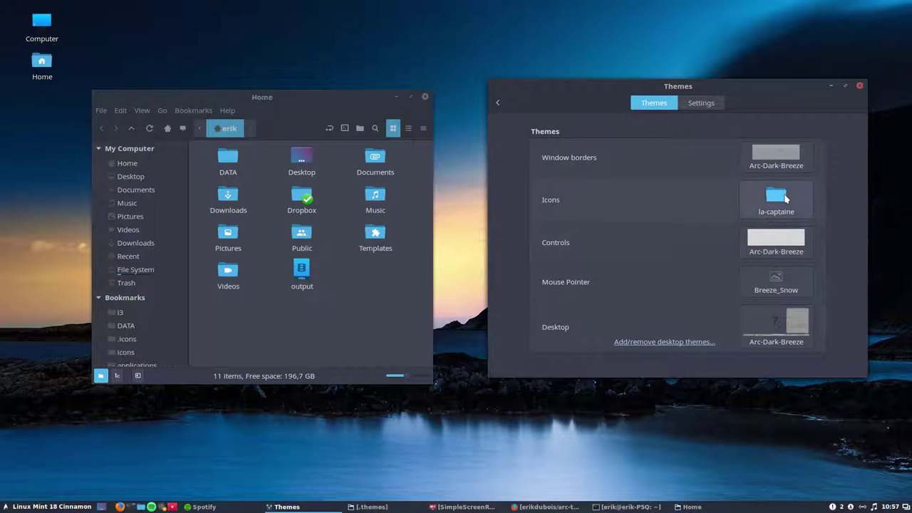
left_click(786, 199)
left_click(837, 173)
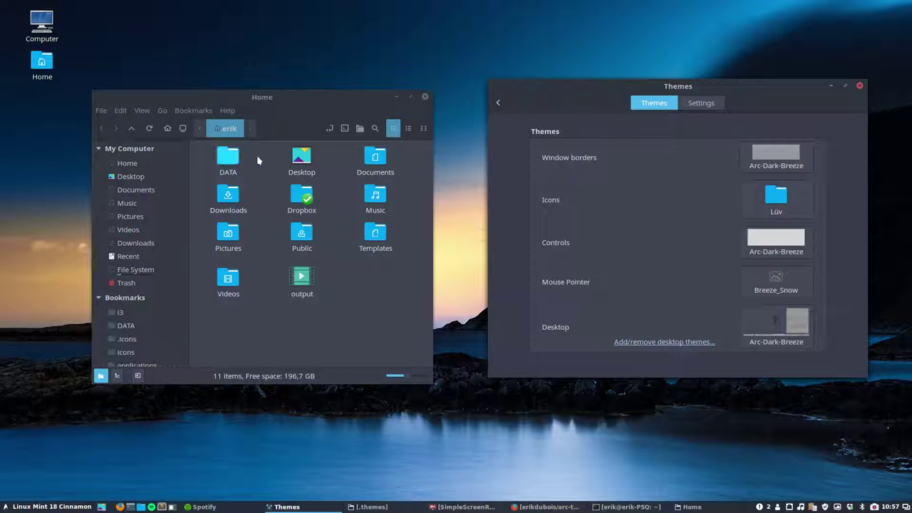
left_click(798, 194)
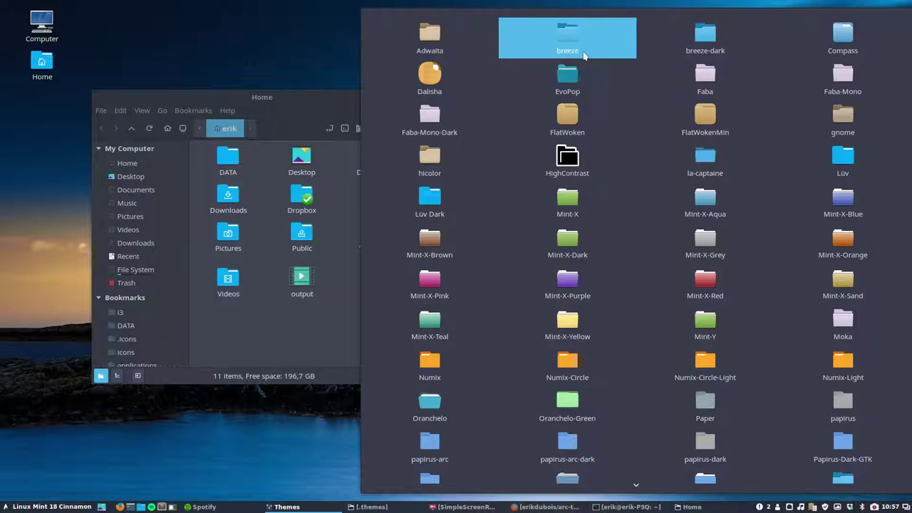
Switch the icon theme to Sardi Breeze Dark
scroll(733, 387, "down", 3)
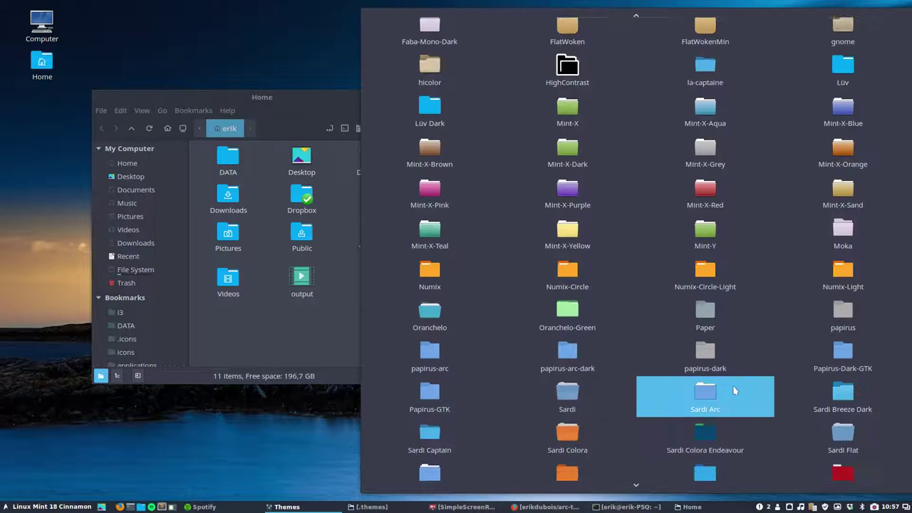
scroll(734, 389, "down", 3)
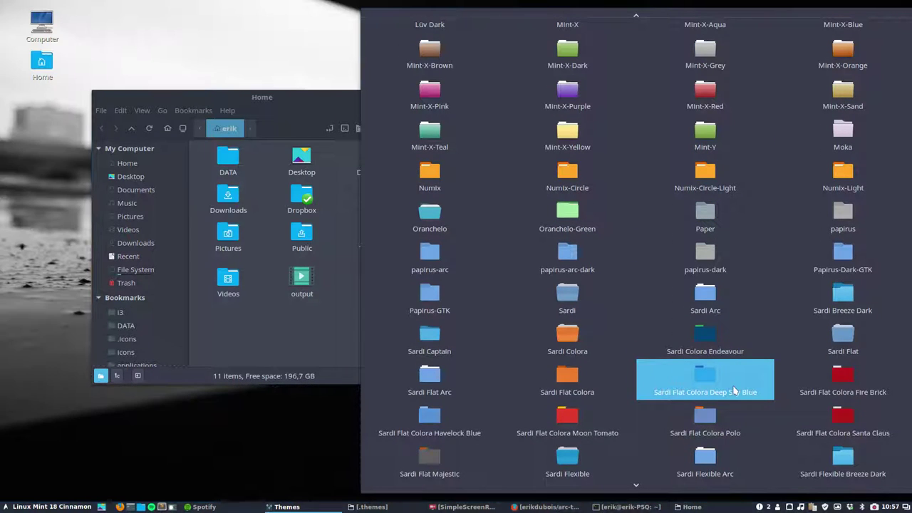
left_click(843, 293)
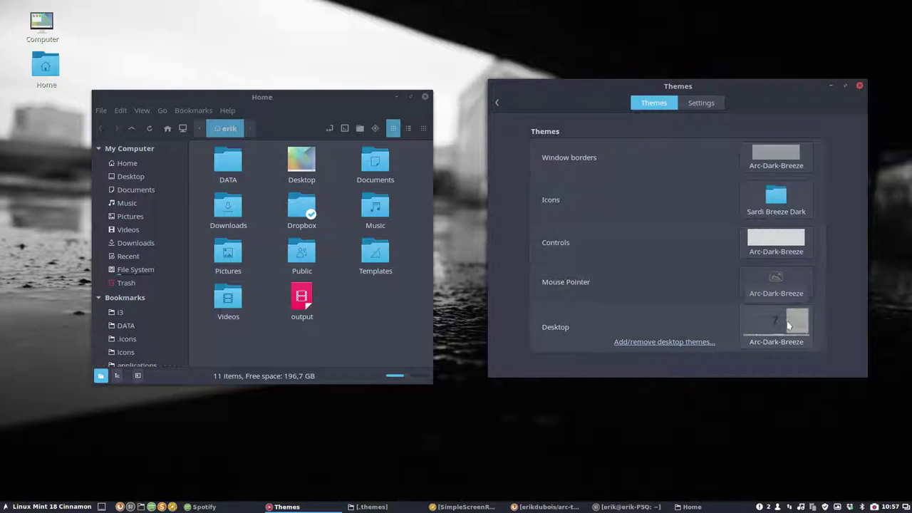
Change the window borders from Arc-Dark-Breeze to Arc-Dark
left_click(775, 155)
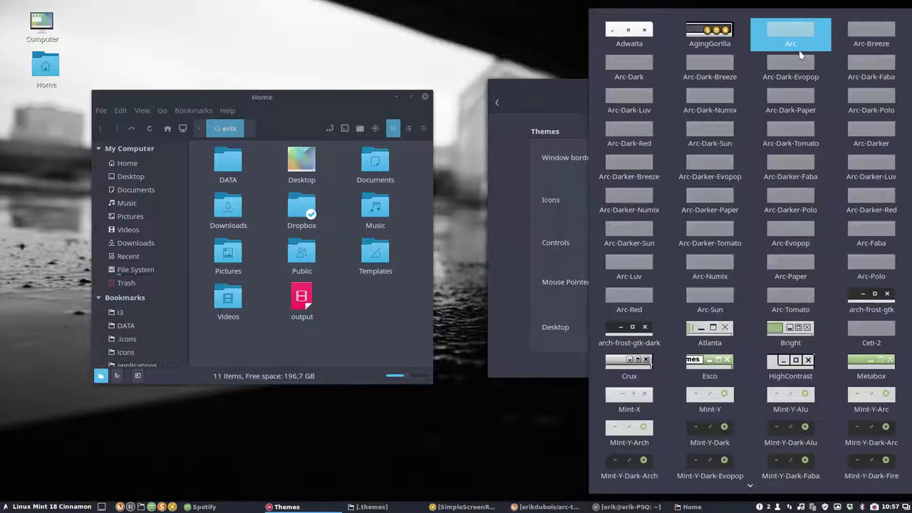
left_click(640, 74)
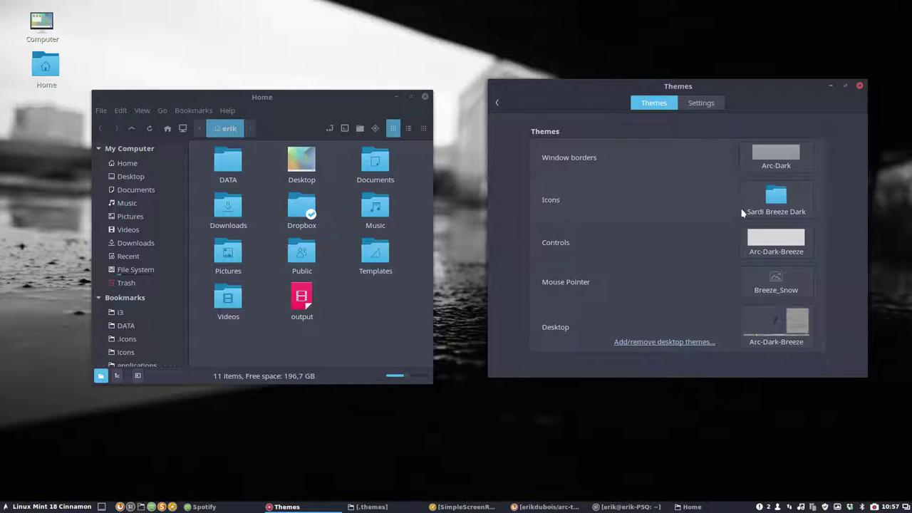
left_click(788, 198)
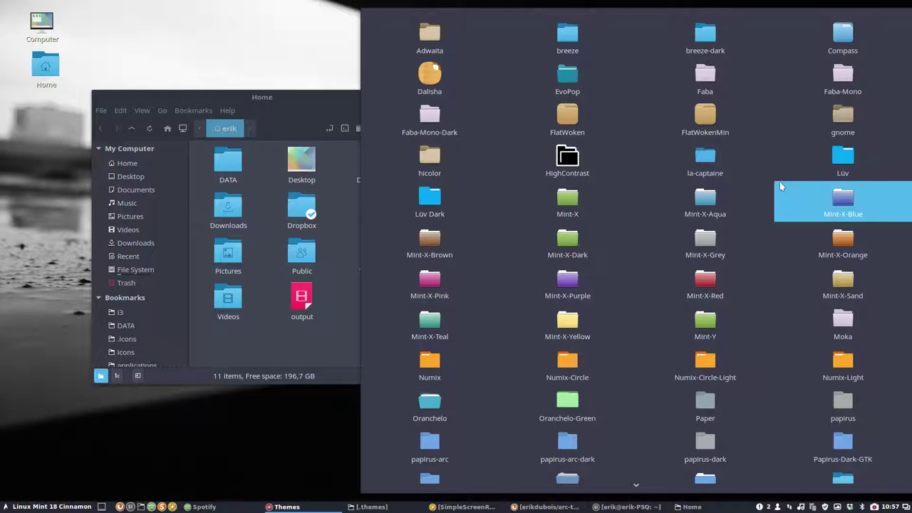
Set window borders to Arc-Dark-Luv and switch the icon theme to Lüv
left_click(335, 105)
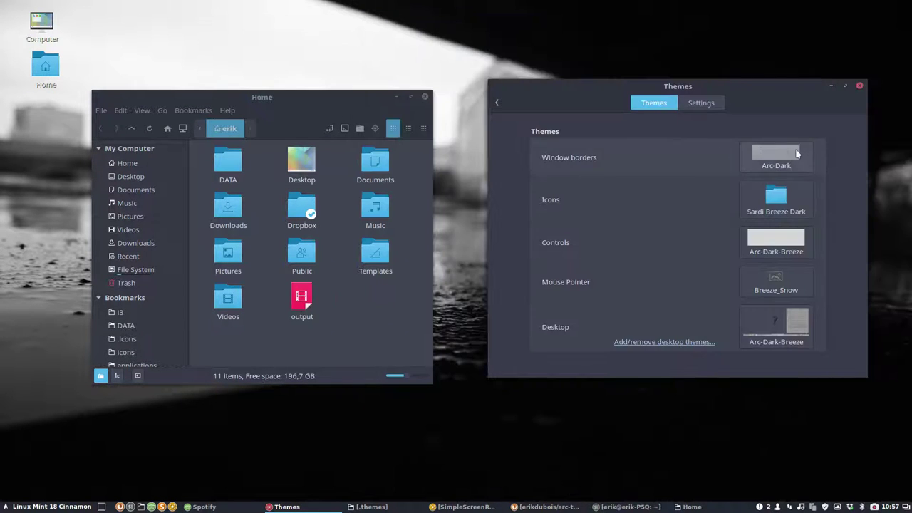
left_click(797, 153)
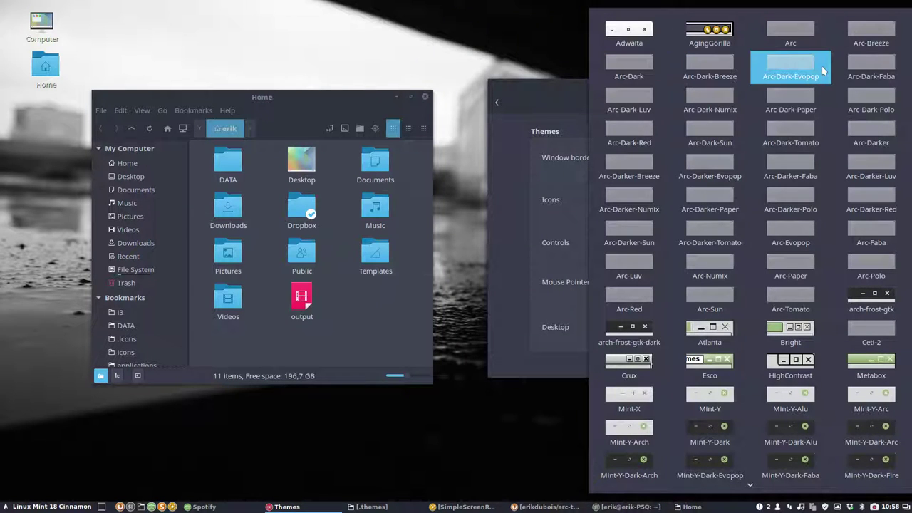
left_click(633, 105)
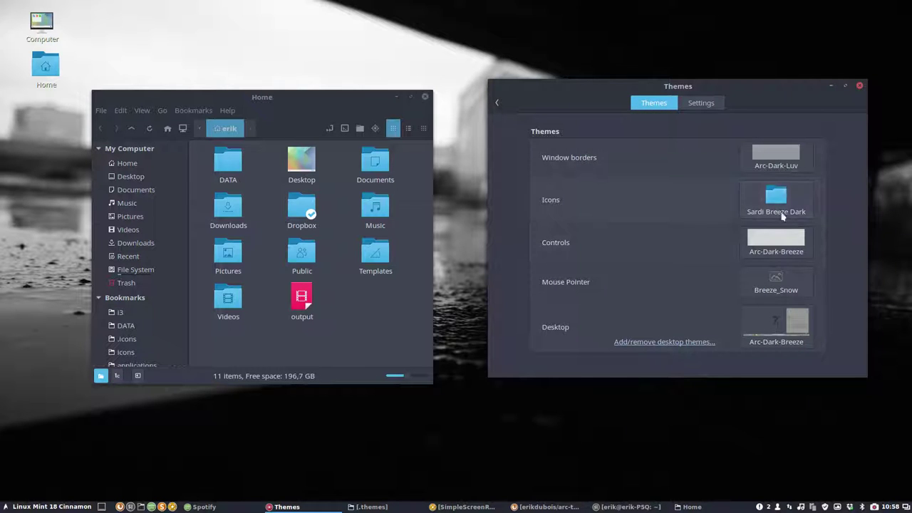
left_click(778, 202)
left_click(809, 163)
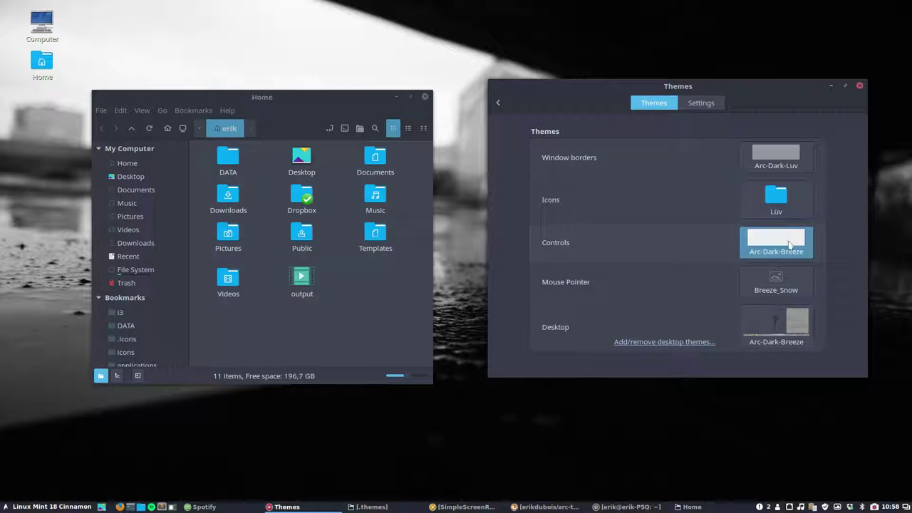
Apply Arc-Dark-Luv to controls and desktop, then preview it in the application menu
left_click(788, 244)
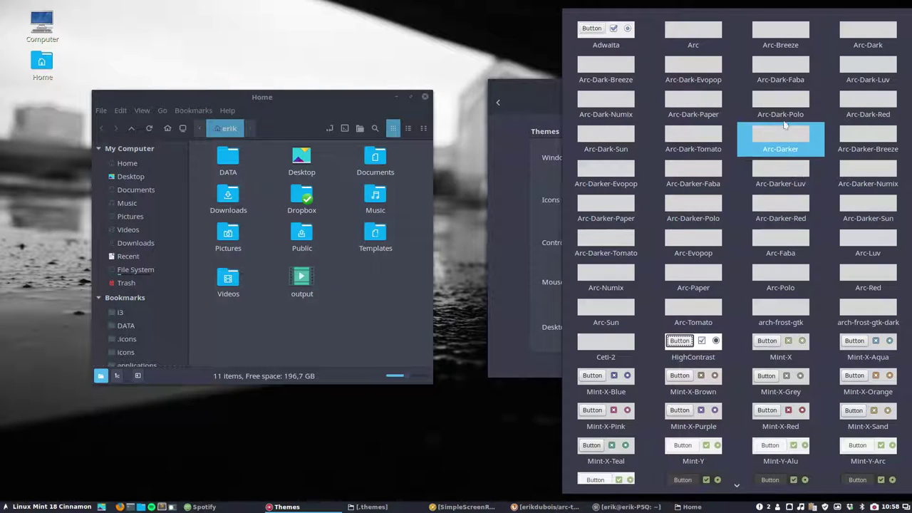
left_click(868, 65)
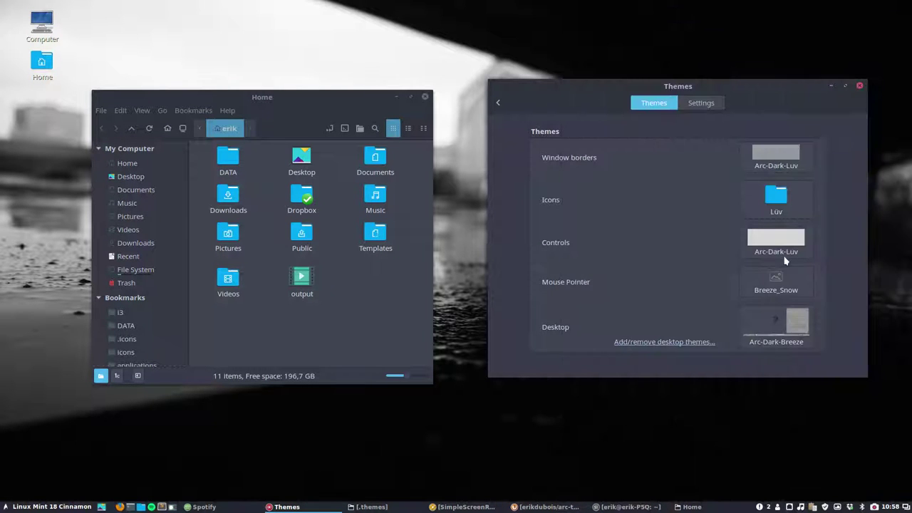
left_click(779, 322)
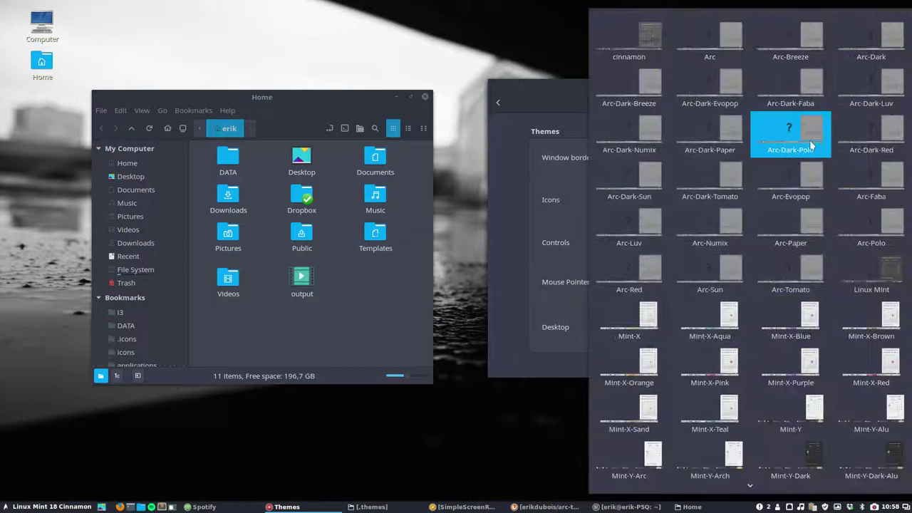
left_click(867, 84)
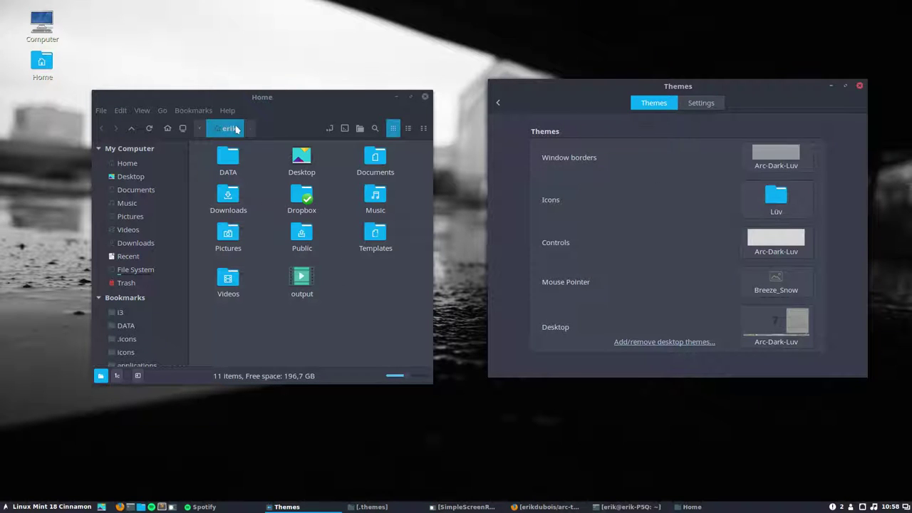
left_click(60, 507)
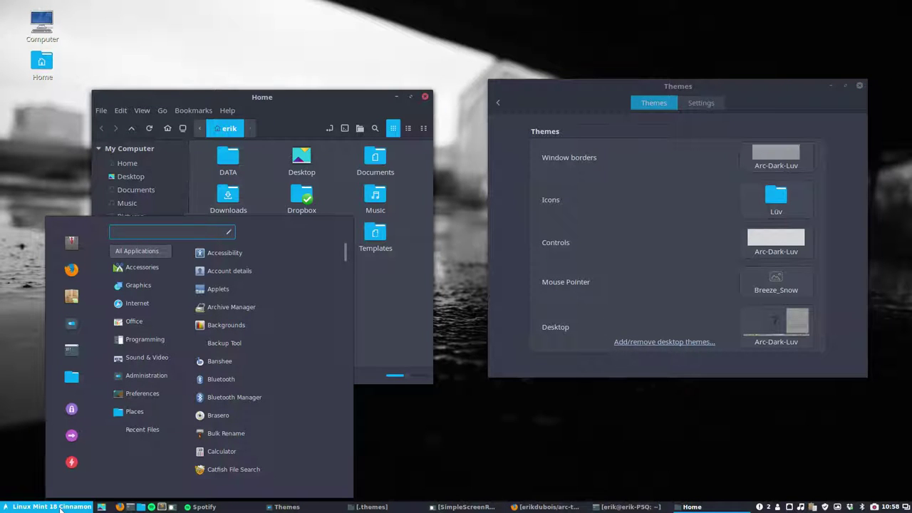
left_click(710, 232)
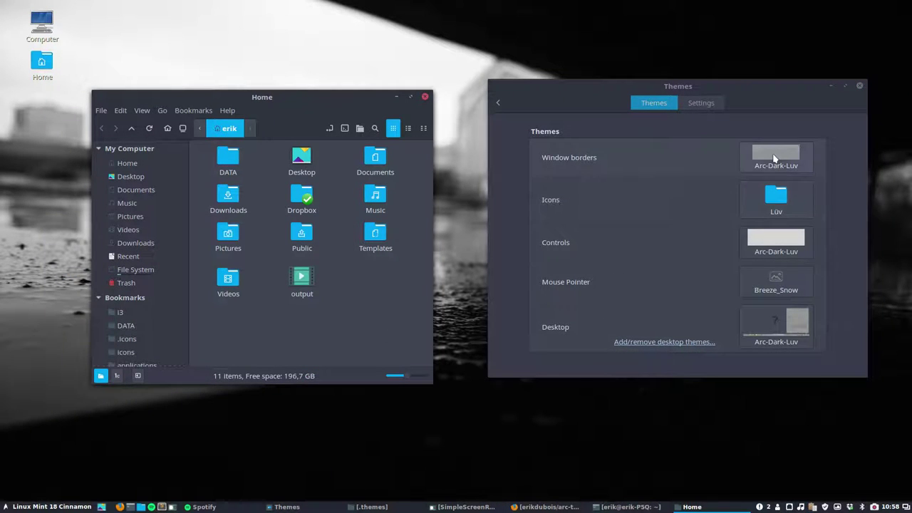
left_click(774, 156)
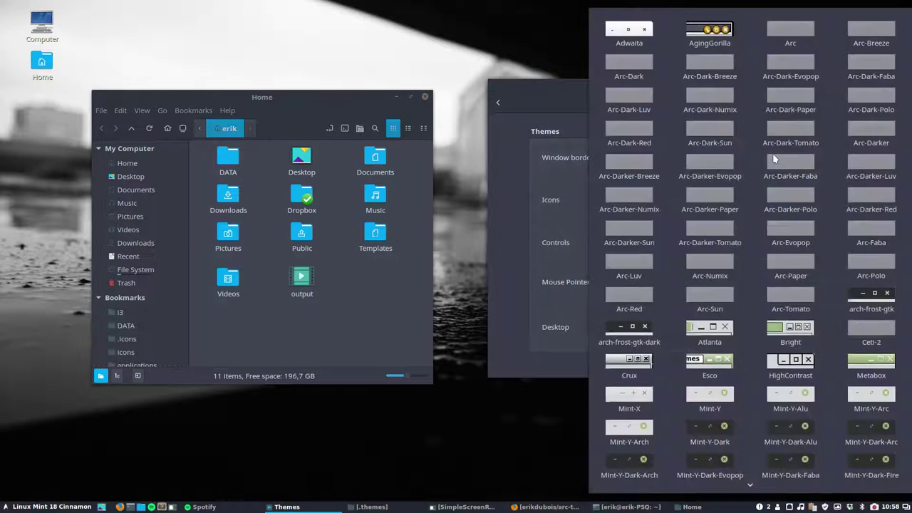
Apply Arc-Dark-Numix to window borders, controls and desktop
left_click(715, 106)
left_click(780, 238)
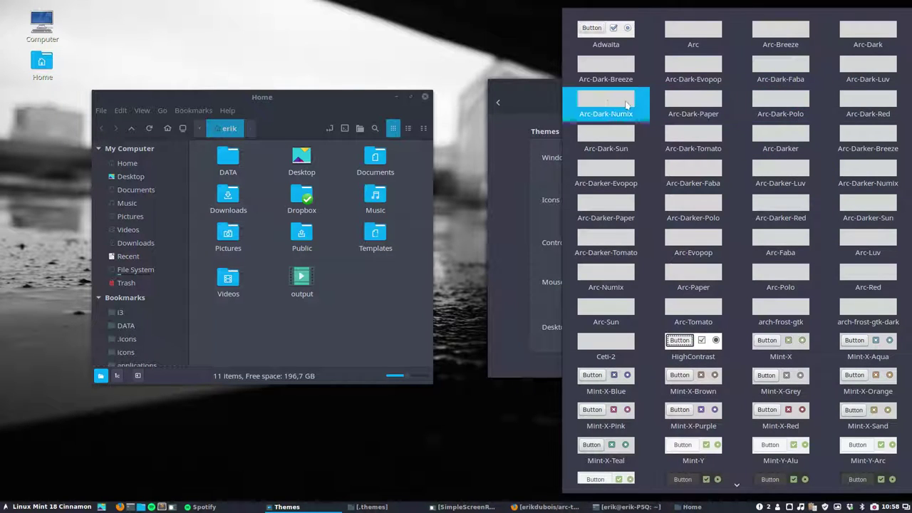
left_click(626, 105)
left_click(796, 332)
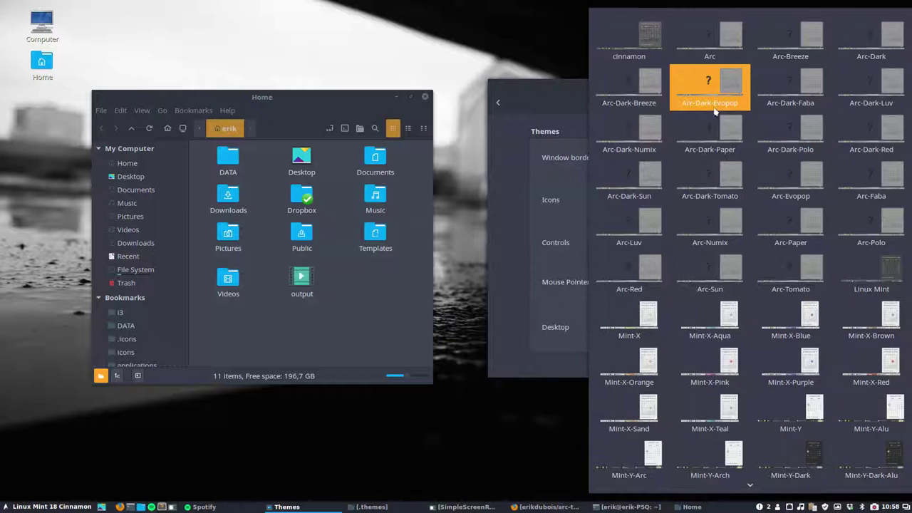
left_click(641, 134)
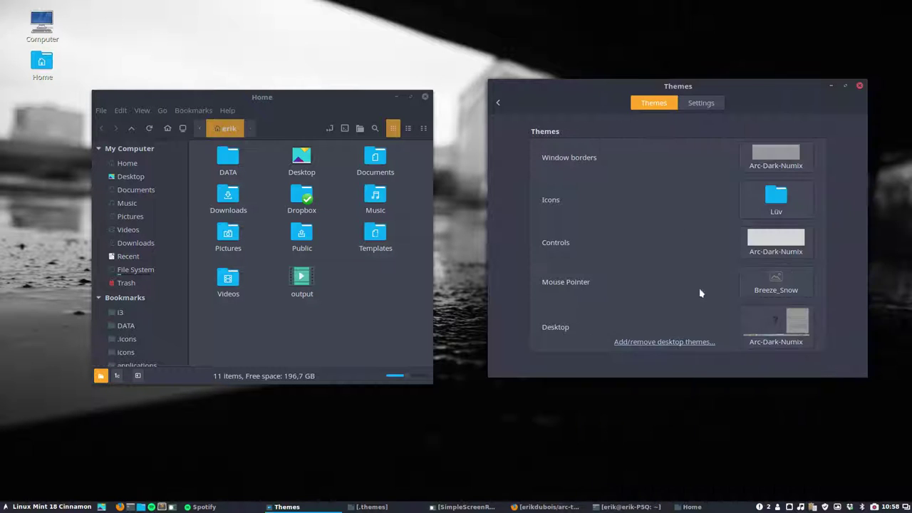
Try Numix-Circle-Light icons, then settle on Sardi Mono Numix and preview them in the menu
left_click(794, 197)
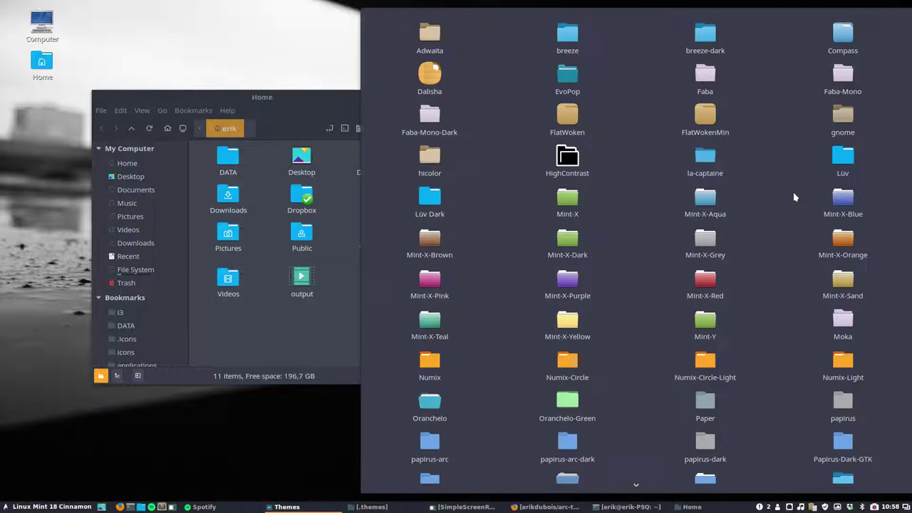
left_click(705, 365)
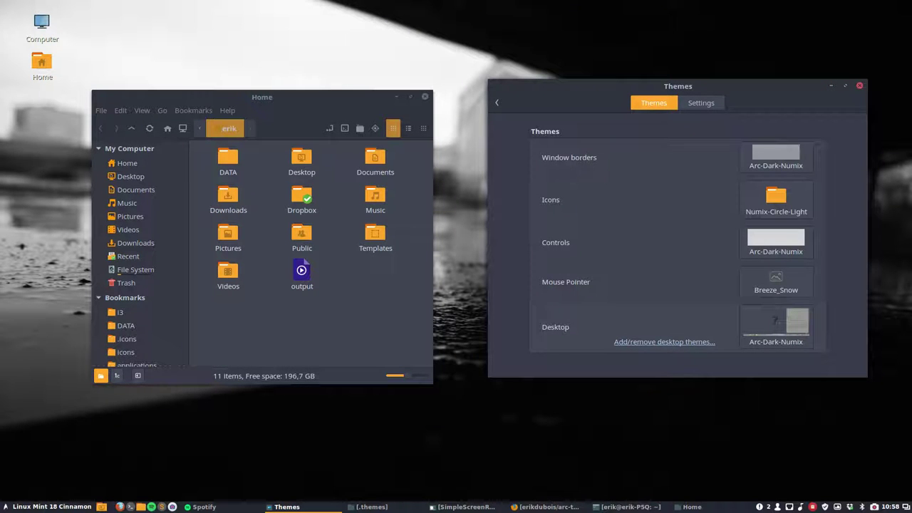
left_click(35, 504)
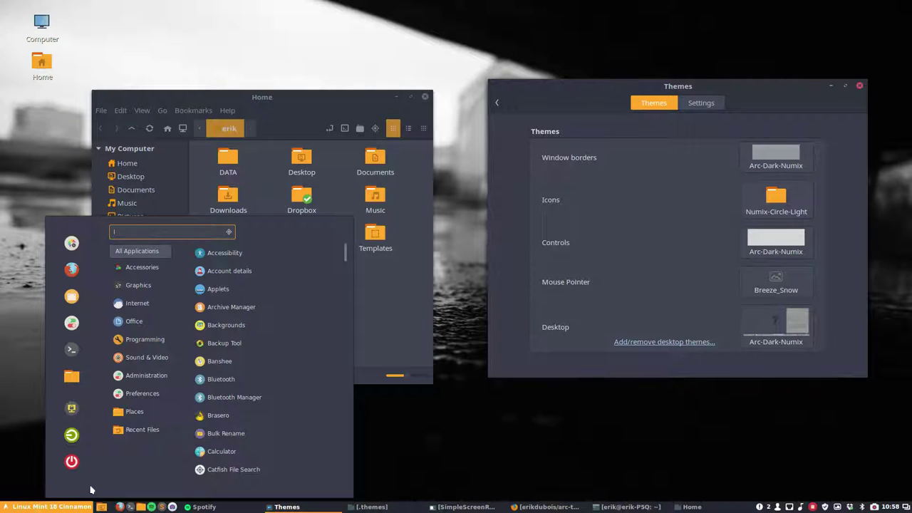
left_click(791, 198)
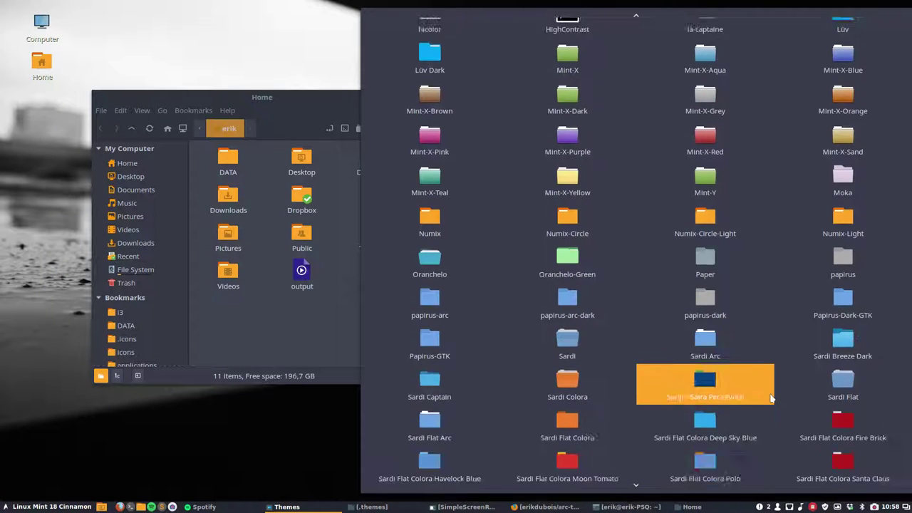
scroll(771, 398, "down", 7)
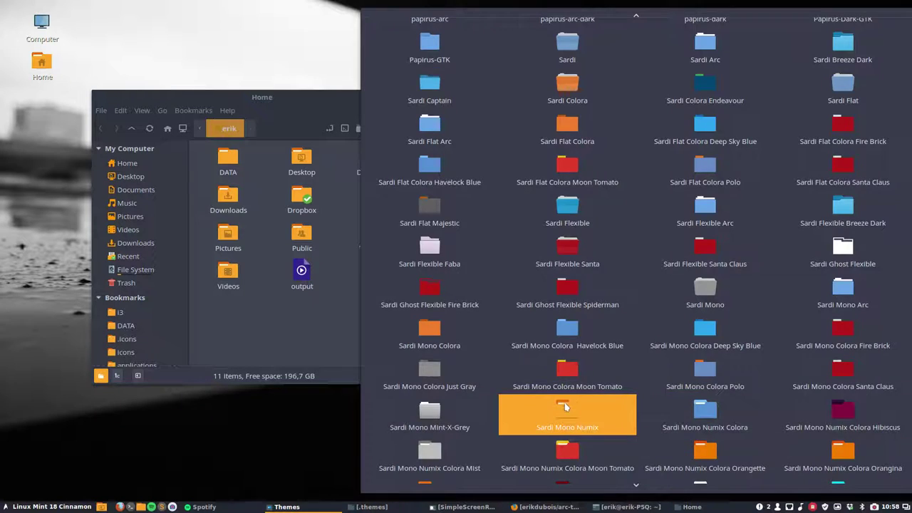
left_click(565, 406)
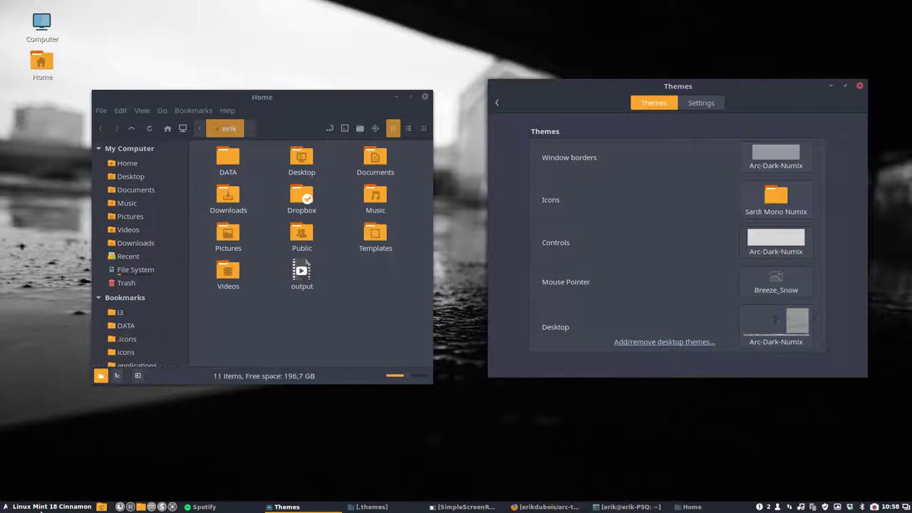
left_click(46, 507)
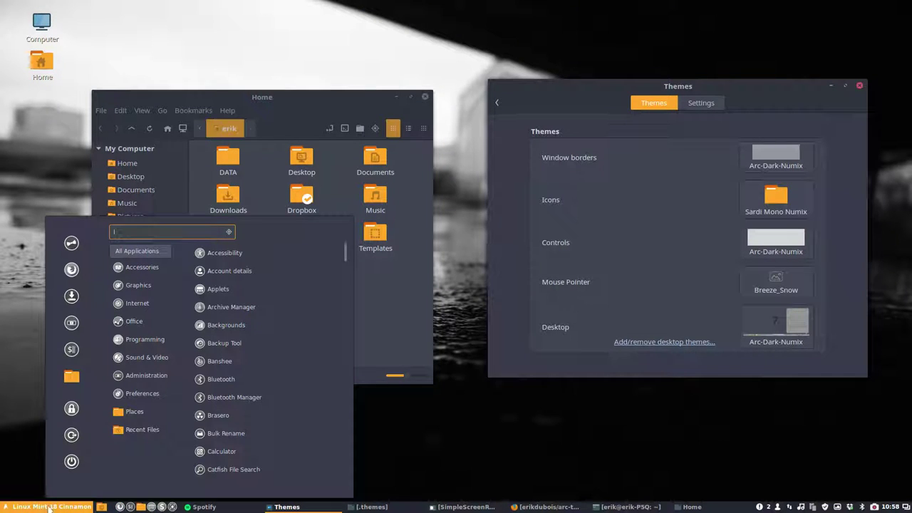
mouse_move(143, 430)
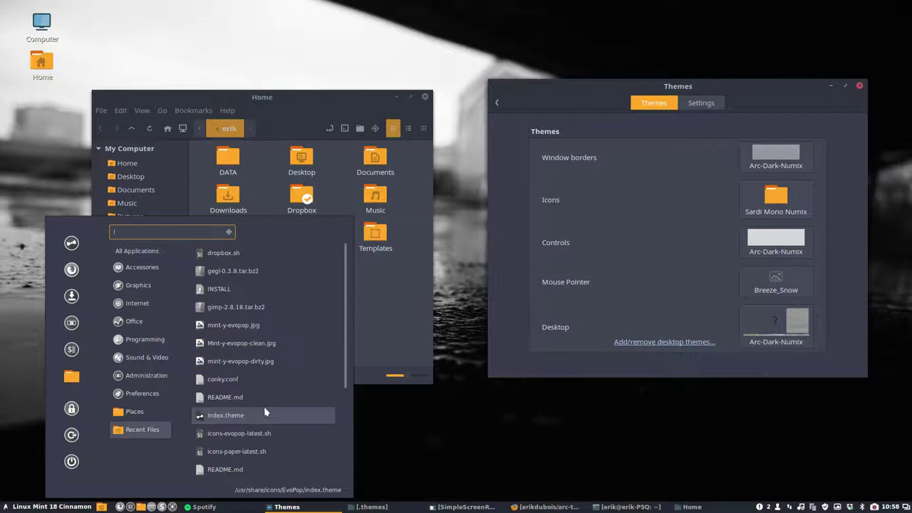
left_click(741, 232)
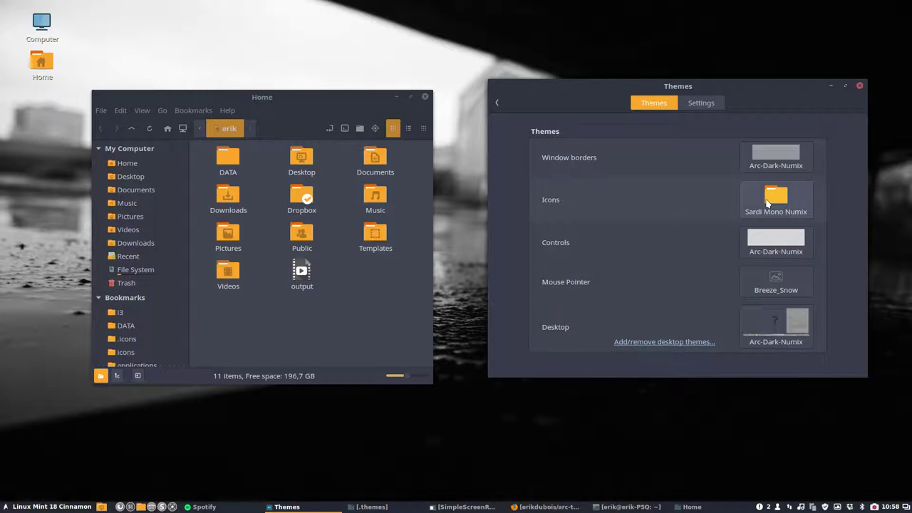
left_click(775, 165)
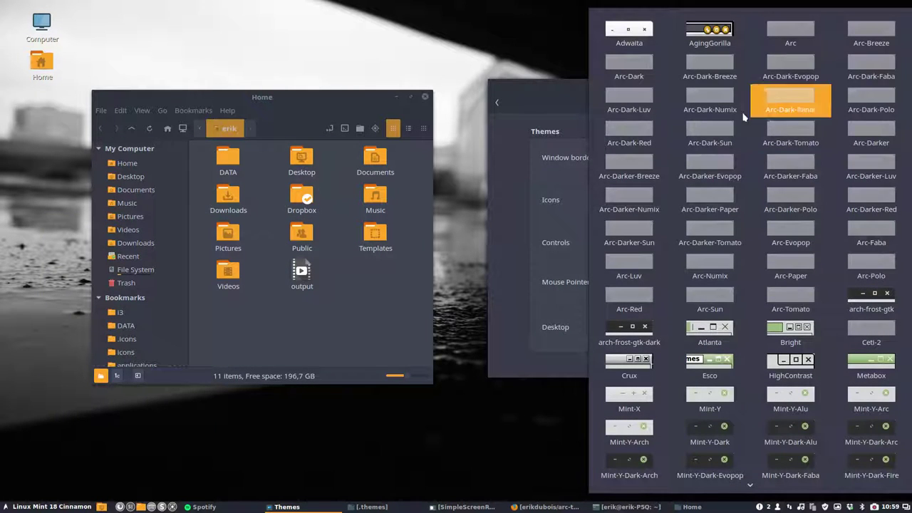
Set window borders to Arc-Dark-Paper and the icon theme to Paper
left_click(805, 99)
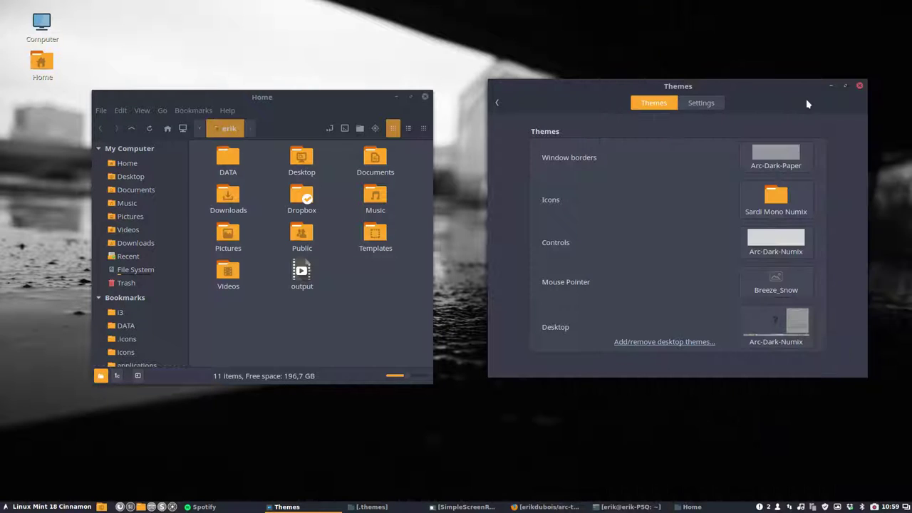
left_click(777, 211)
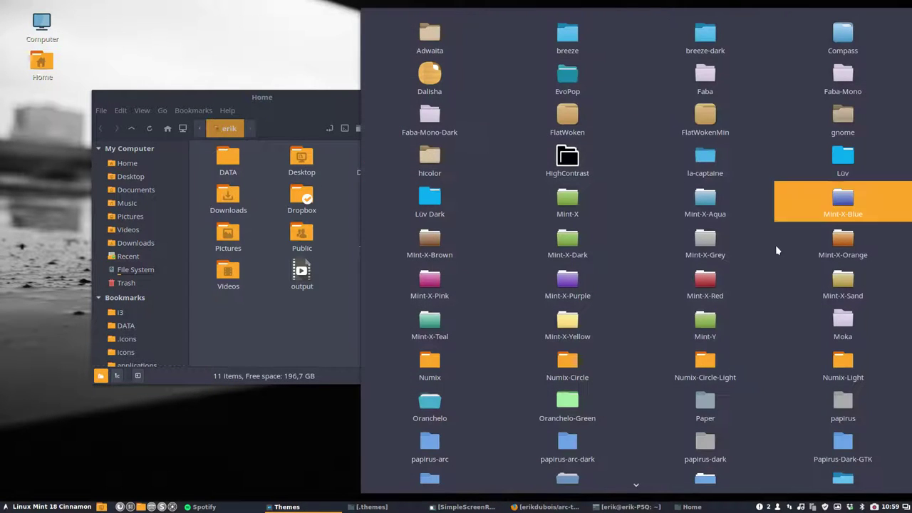
left_click(709, 409)
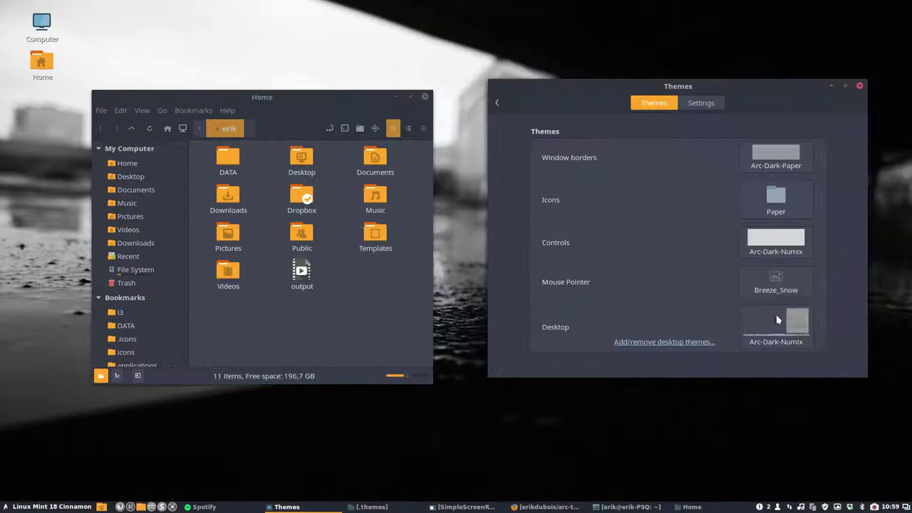
Apply Arc-Dark-Paper to controls and desktop
left_click(776, 240)
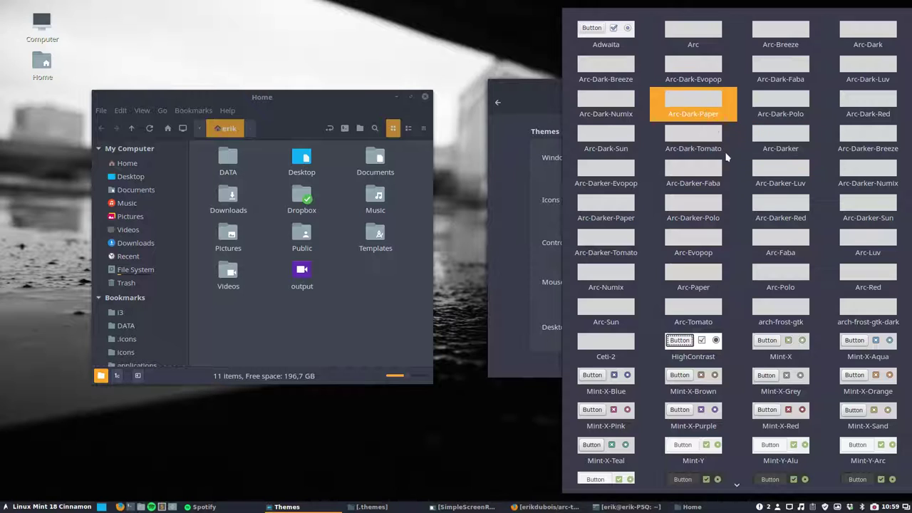
left_click(705, 110)
left_click(781, 323)
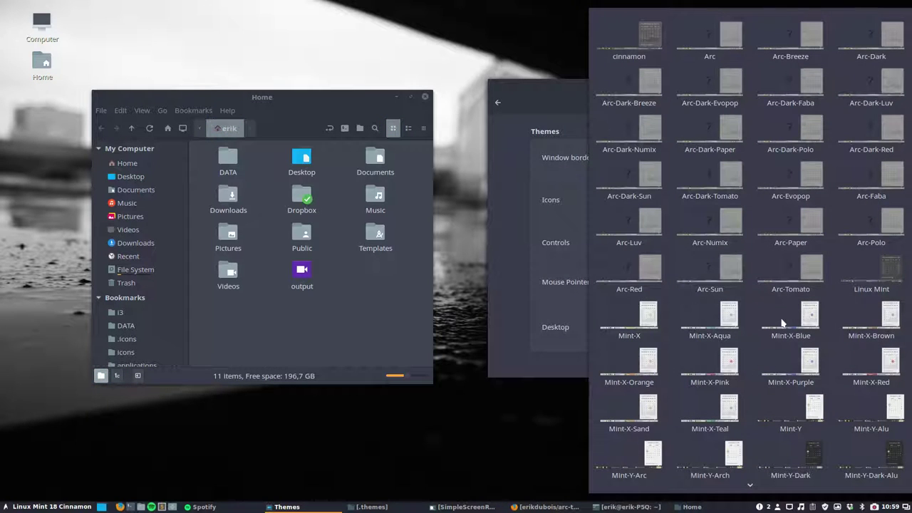
left_click(704, 146)
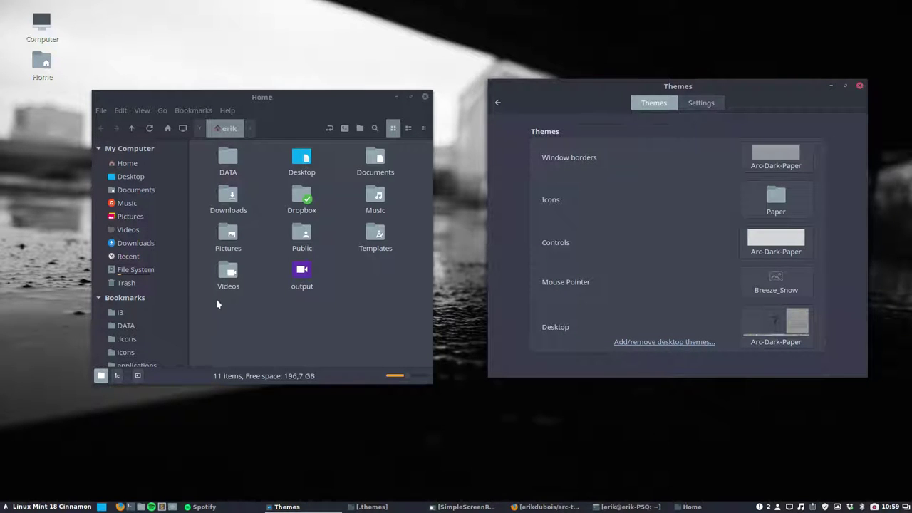
Check the grey Paper folders in the file manager and application menu
left_click(142, 110)
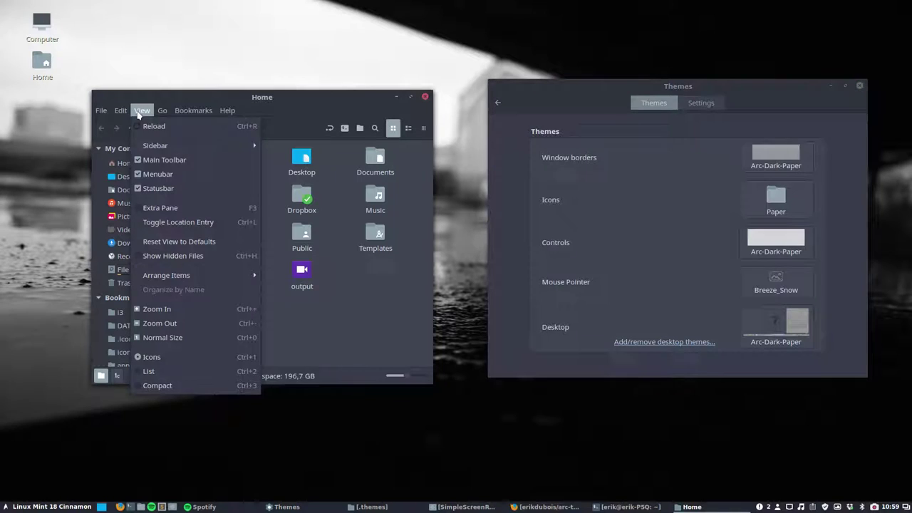
left_click(62, 482)
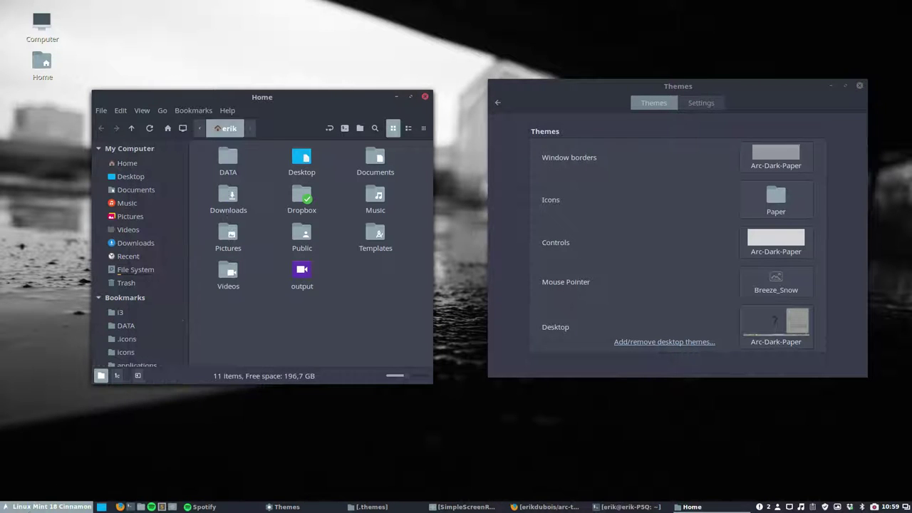
left_click(32, 506)
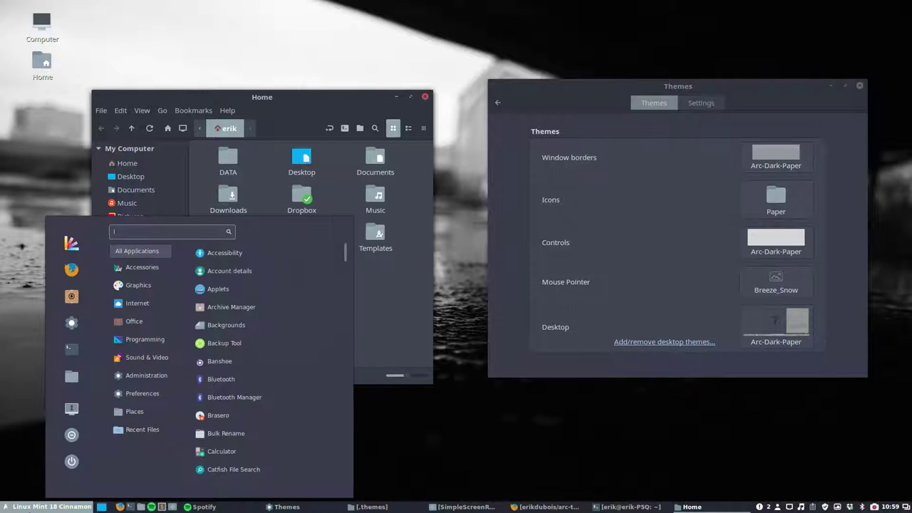
key("Escape")
left_click(775, 169)
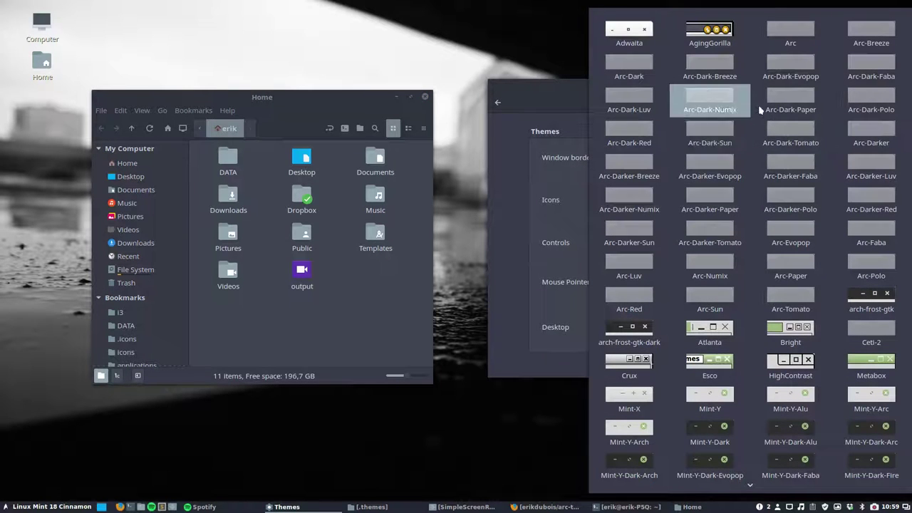
Apply Arc-Dark-Polo to window borders, controls and desktop
left_click(869, 106)
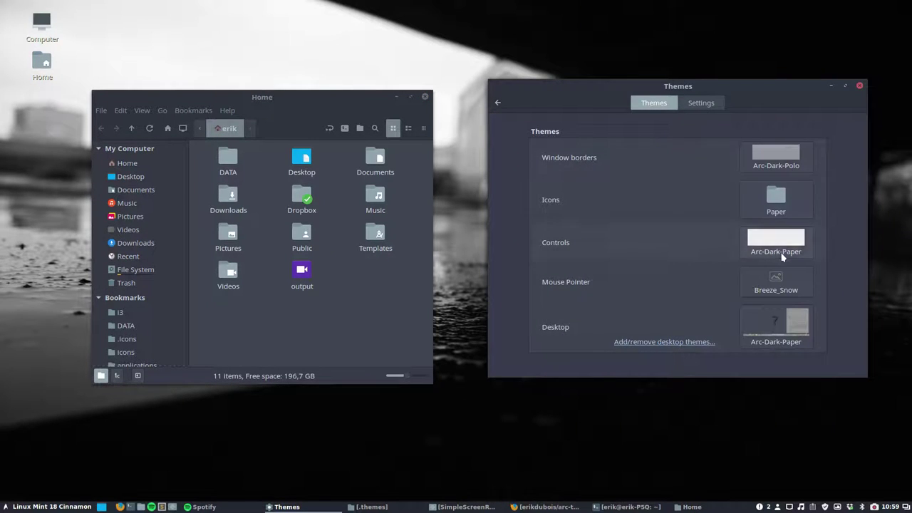
left_click(782, 257)
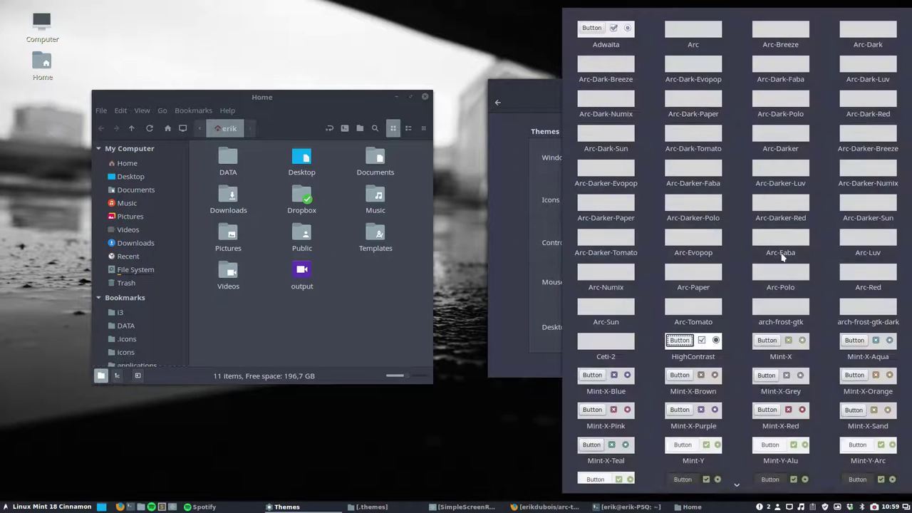
left_click(780, 102)
left_click(761, 324)
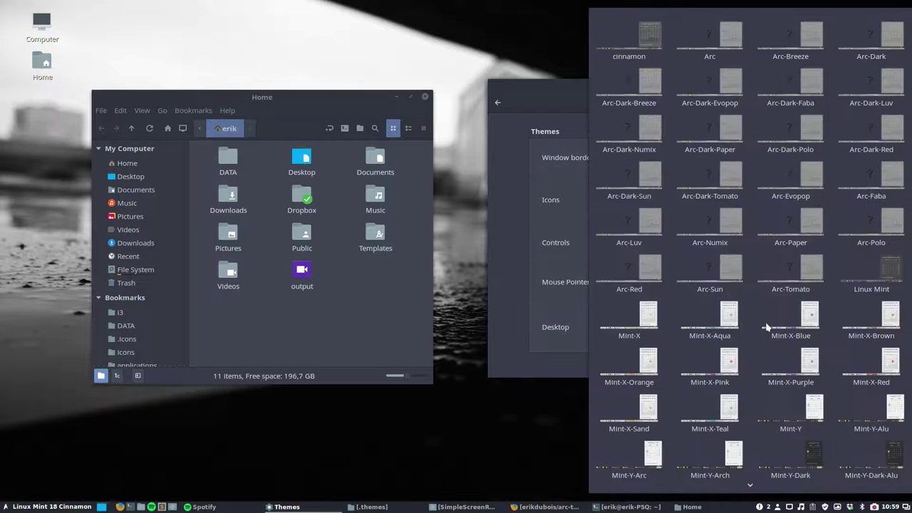
left_click(811, 139)
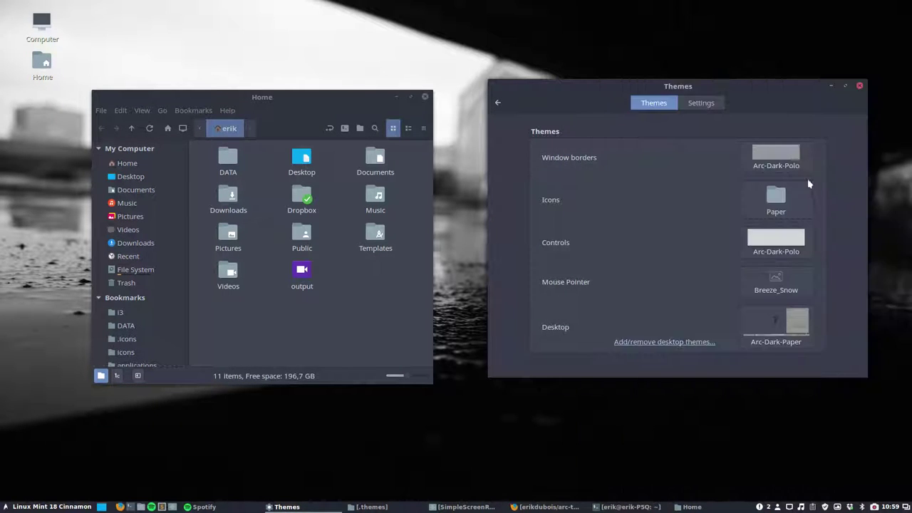
Switch icons to Sardi Mono Colora Polo and preview them in the application menu
left_click(786, 212)
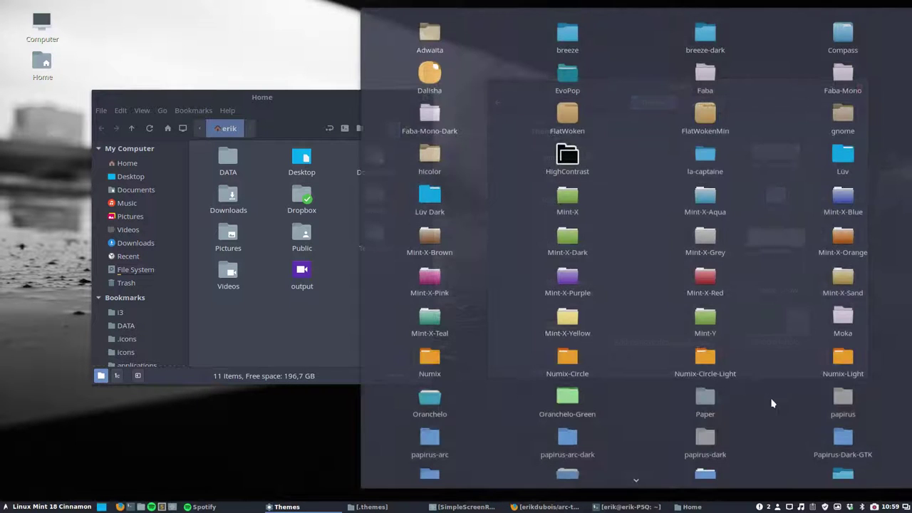
scroll(771, 401, "down", 6)
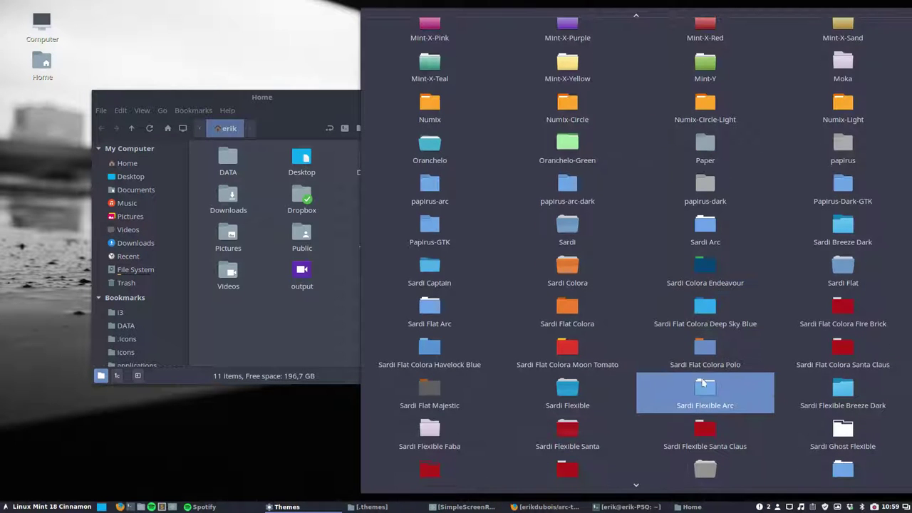
scroll(703, 377, "down", 3)
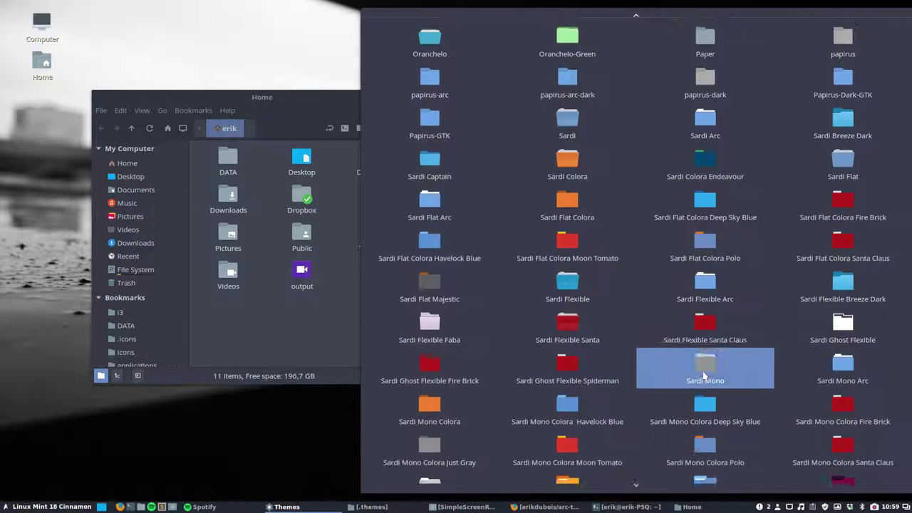
scroll(704, 376, "down", 2)
left_click(705, 382)
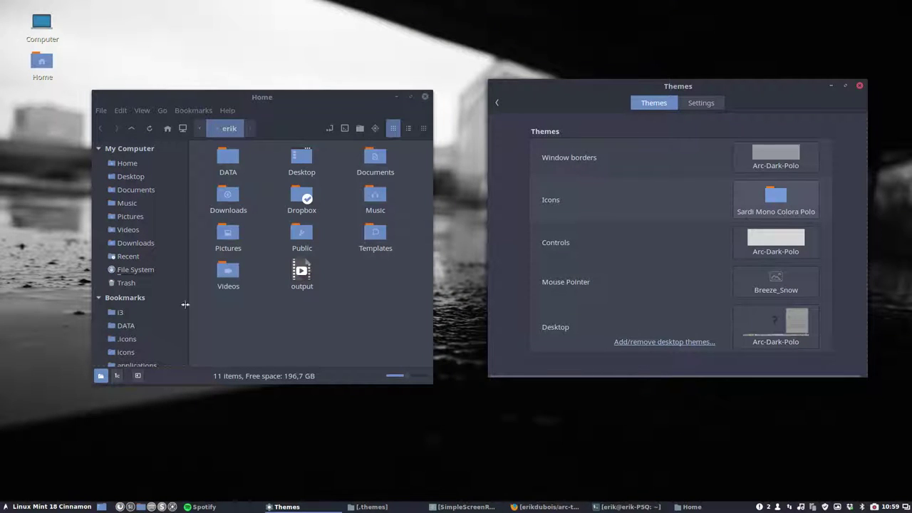
left_click(53, 507)
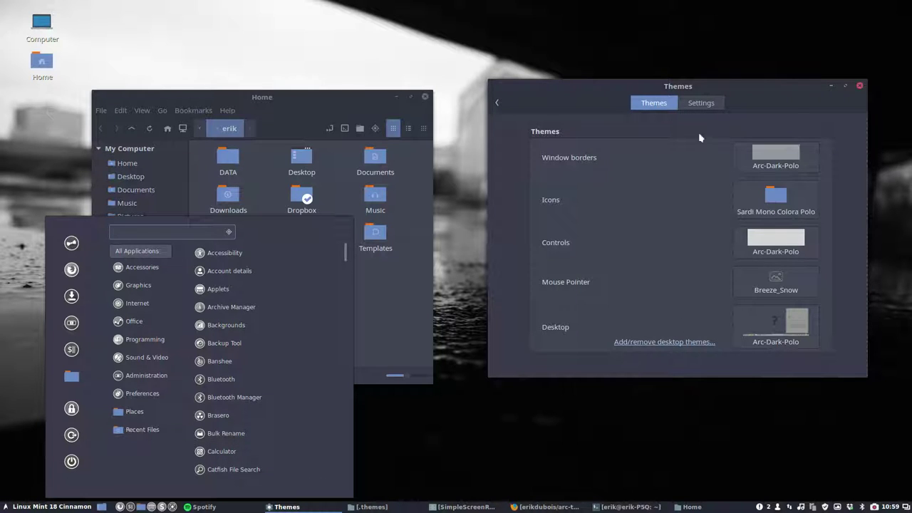
left_click(780, 205)
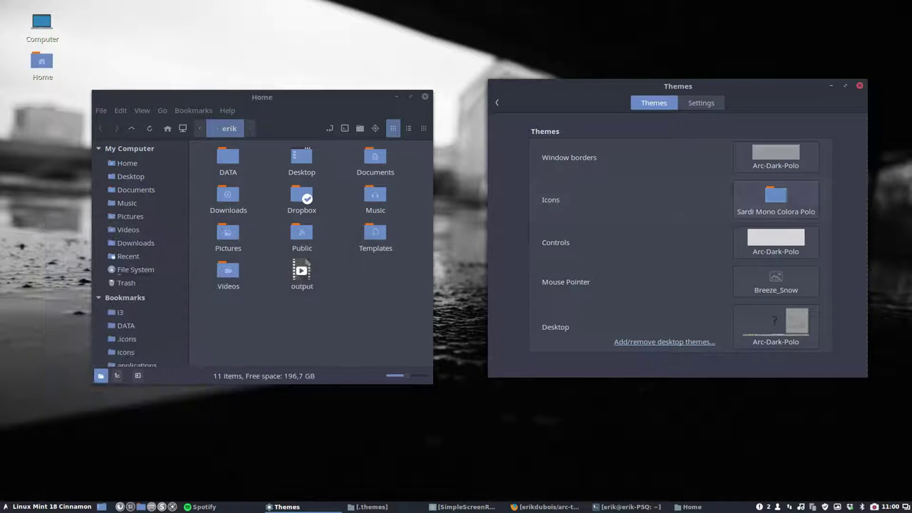
left_click(779, 201)
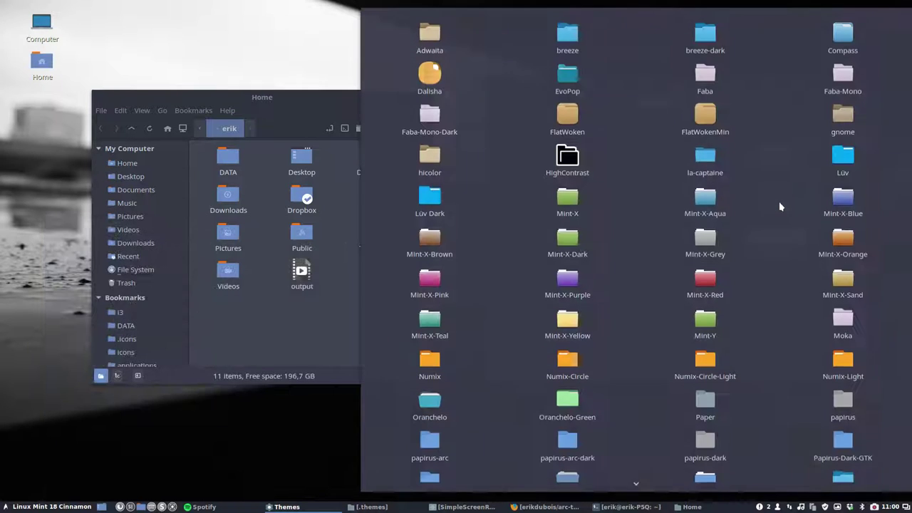
left_click(337, 110)
Choose Arc-Dark-Red for window borders, controls and desktop, then view the Home window and menu
left_click(756, 157)
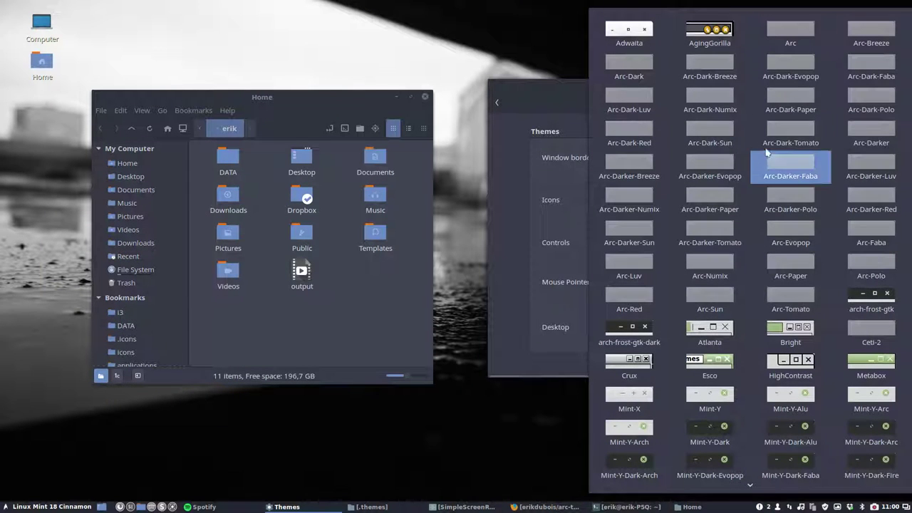
left_click(629, 137)
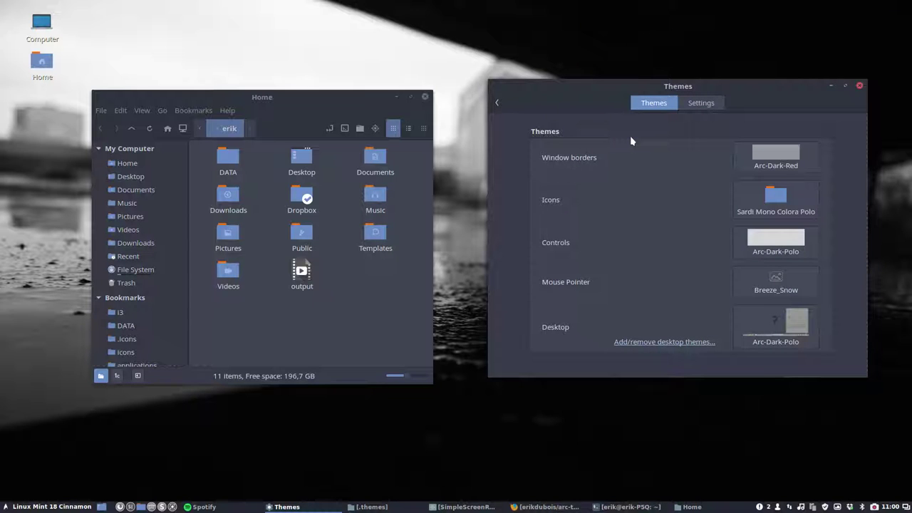
left_click(779, 240)
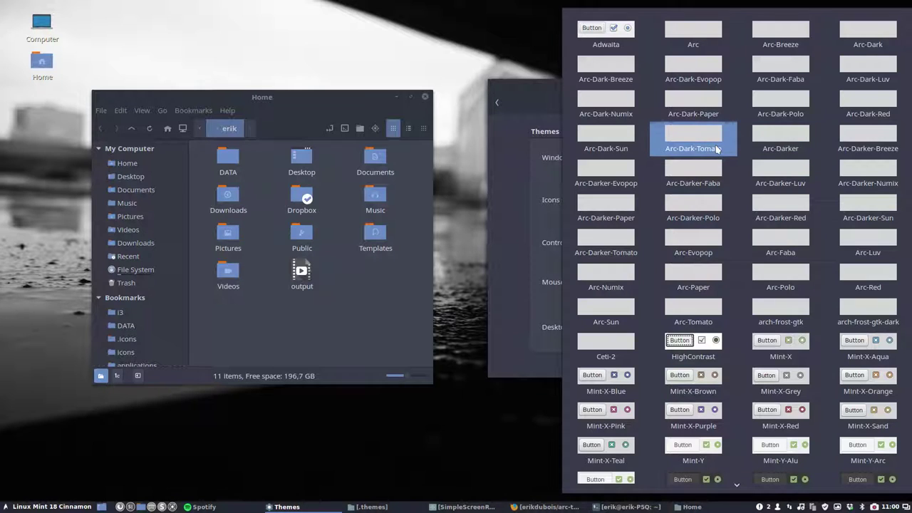
left_click(849, 116)
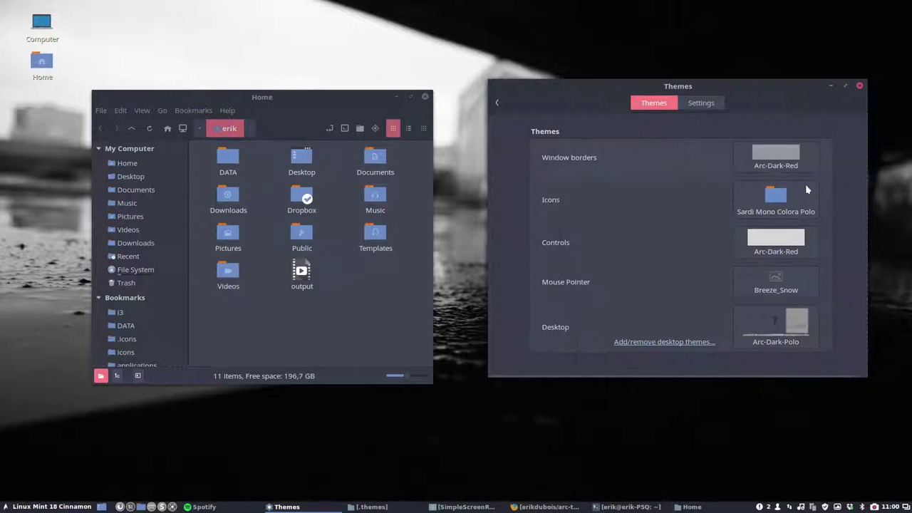
left_click(784, 315)
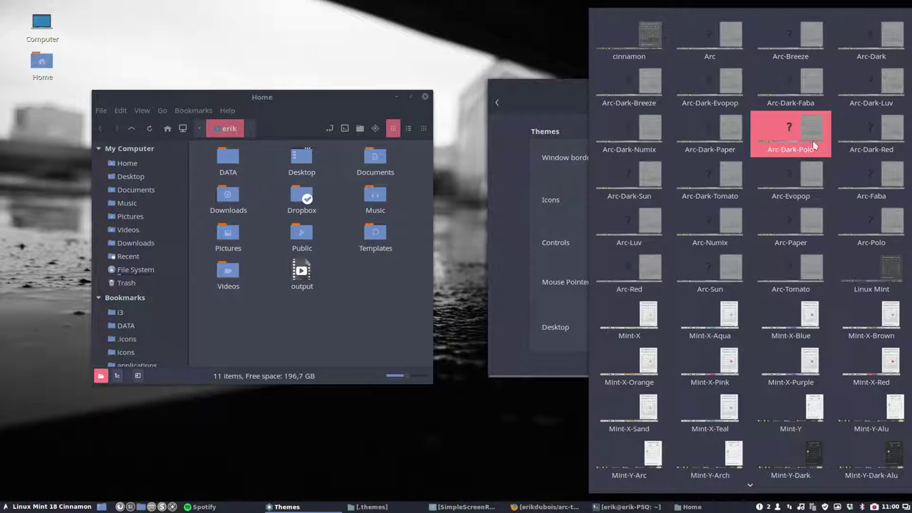
left_click(855, 143)
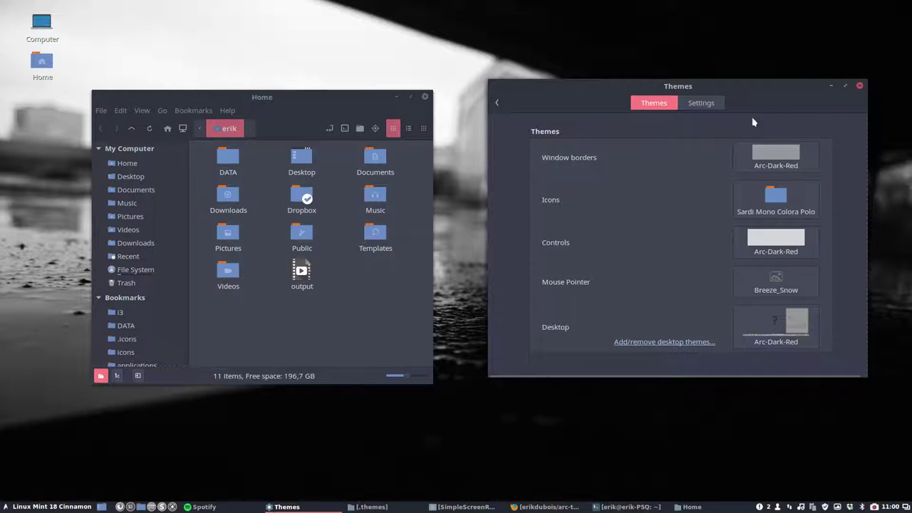
left_click(321, 105)
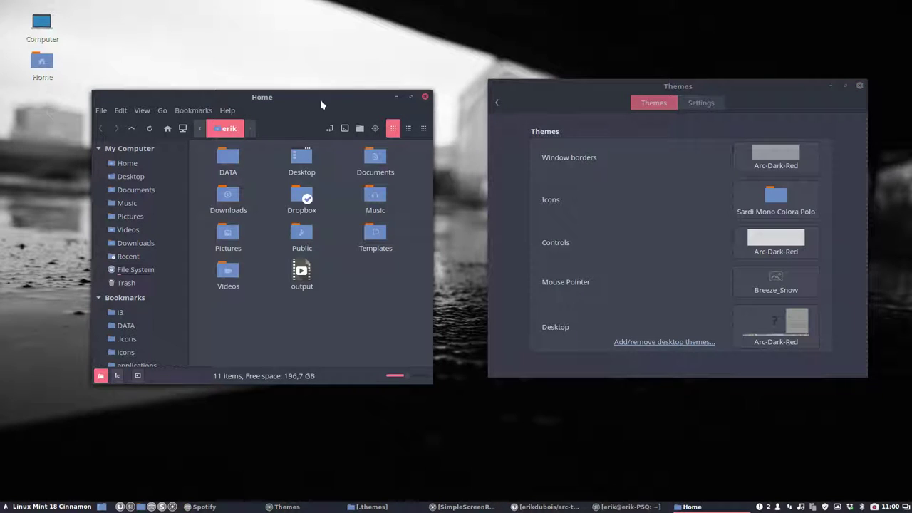
left_click(7, 507)
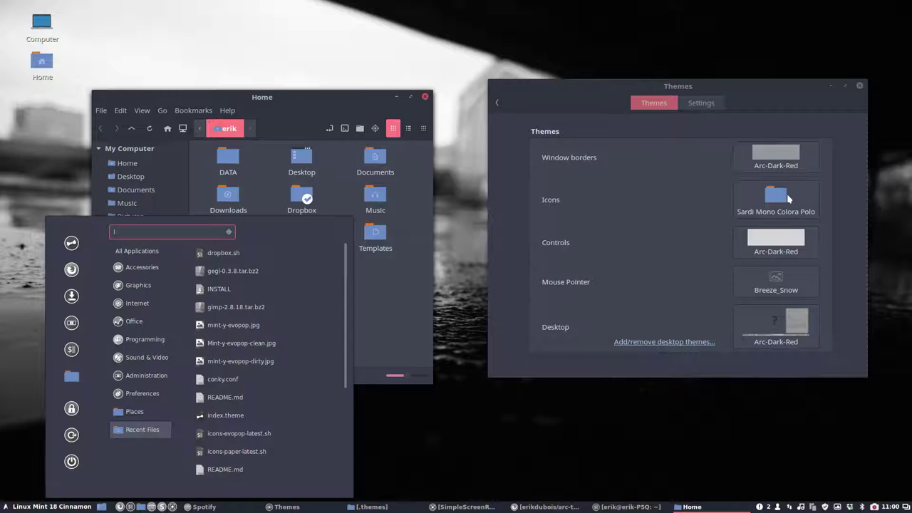
Pick Sardi Mono Numix icons, then browse the icon list again without changing it
left_click(787, 199)
scroll(778, 378, "down", 5)
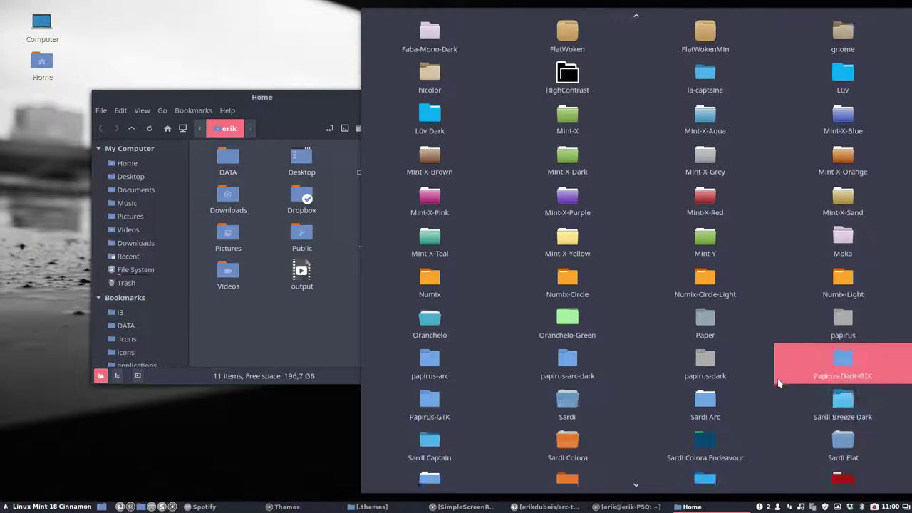
scroll(779, 384, "down", 5)
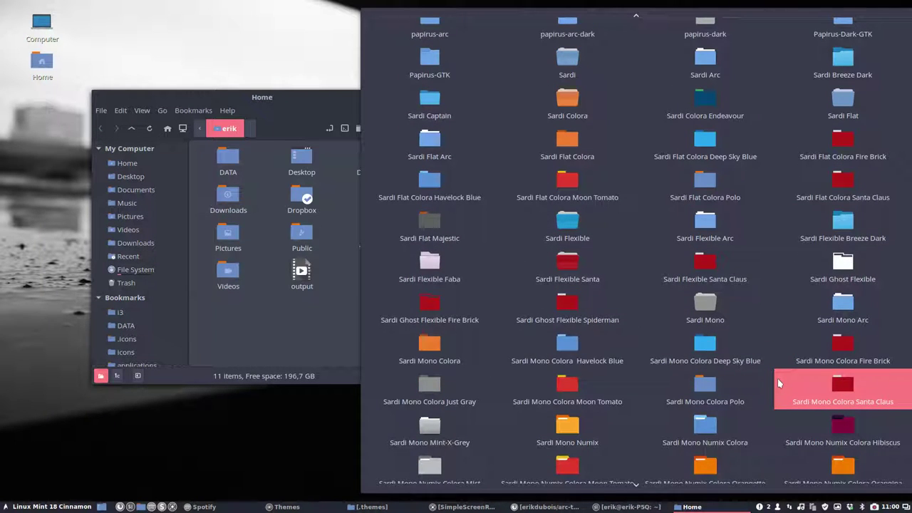
left_click(705, 390)
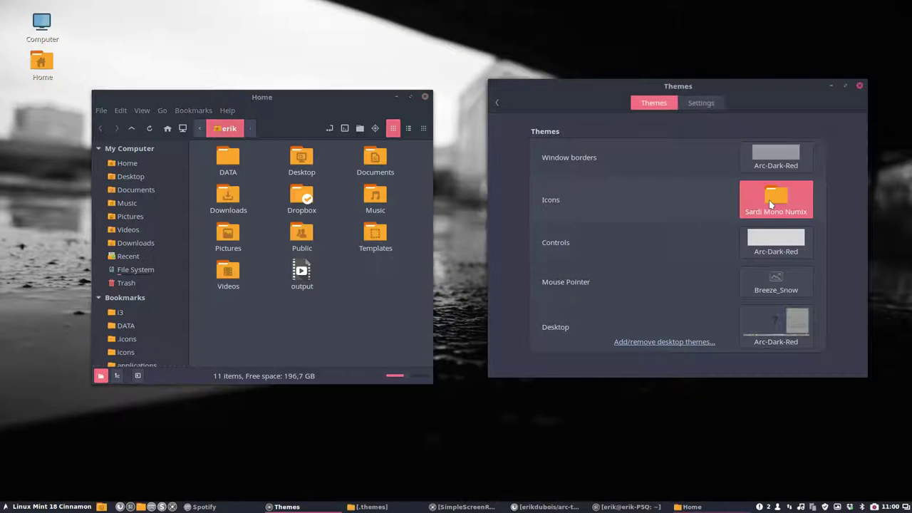
left_click(769, 200)
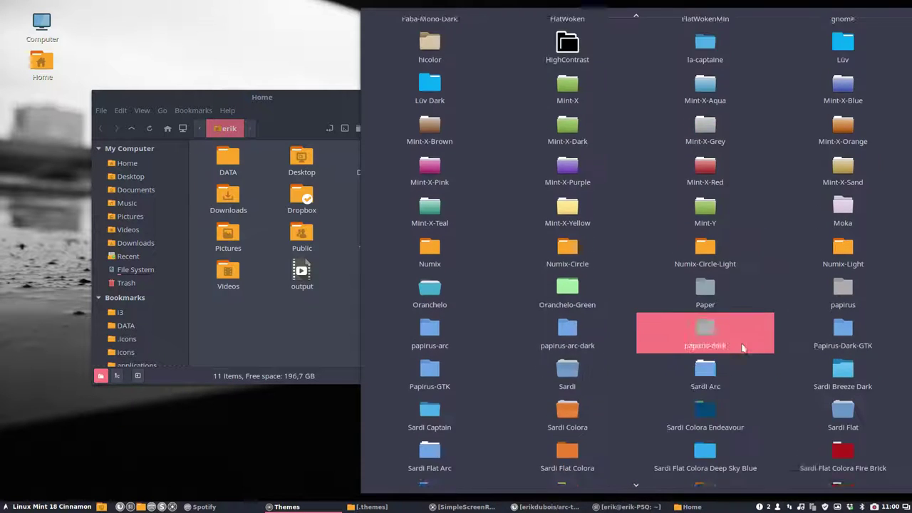
scroll(741, 347, "down", 10)
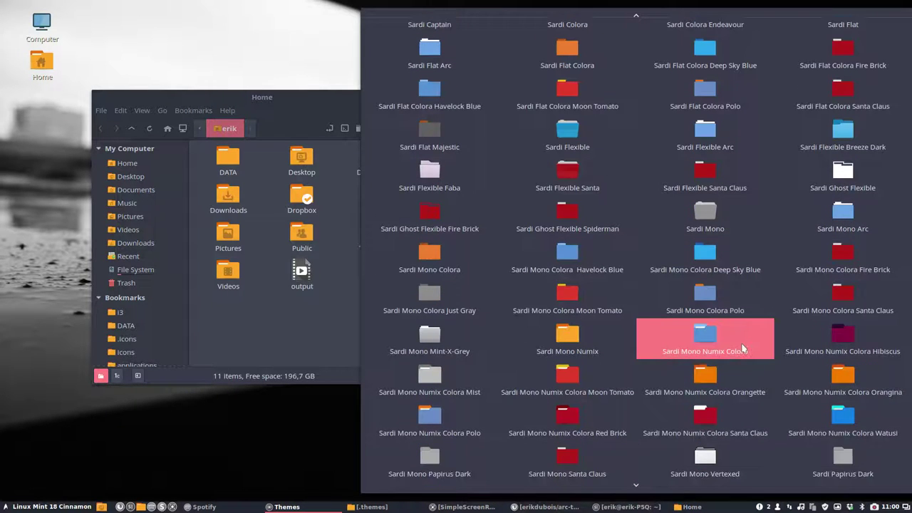
scroll(741, 347, "down", 1)
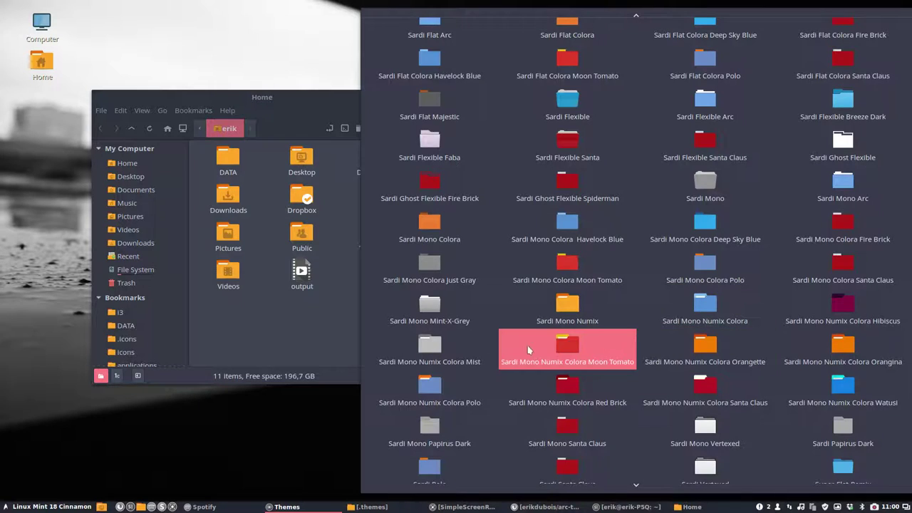
scroll(557, 403, "down", 3)
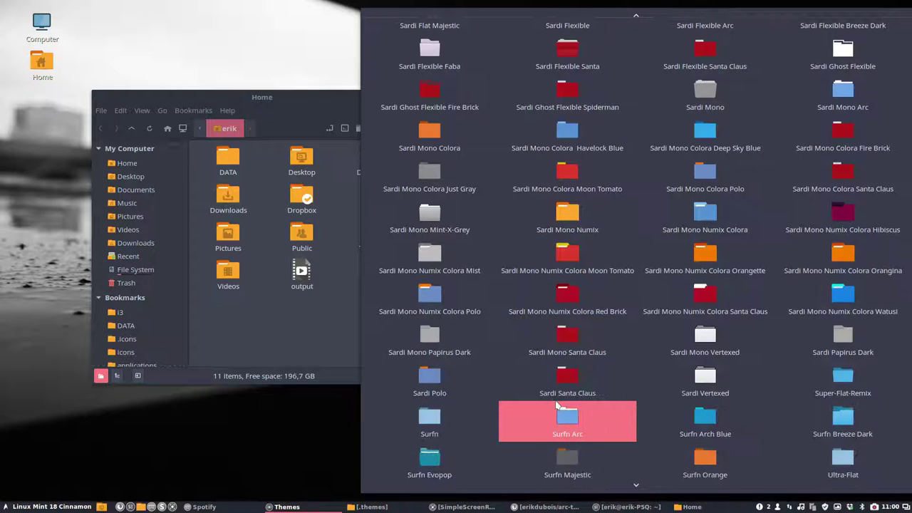
left_click(349, 134)
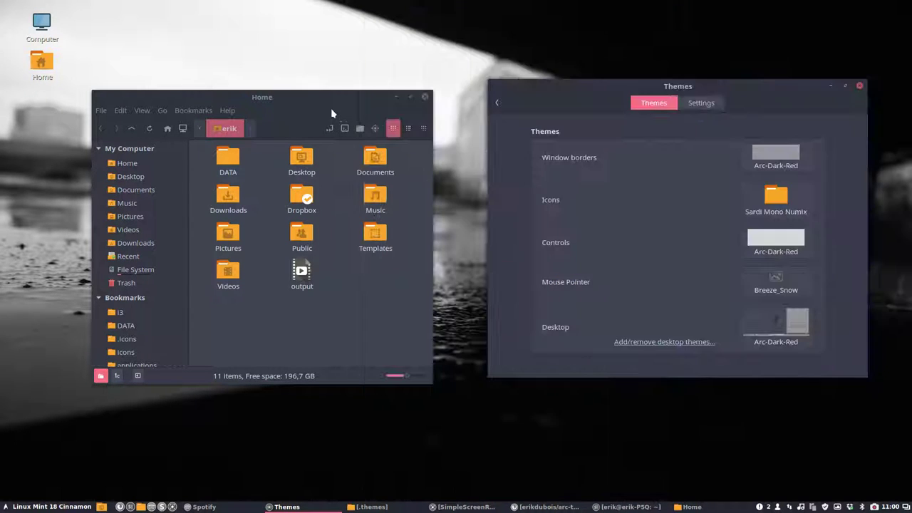
left_click(788, 164)
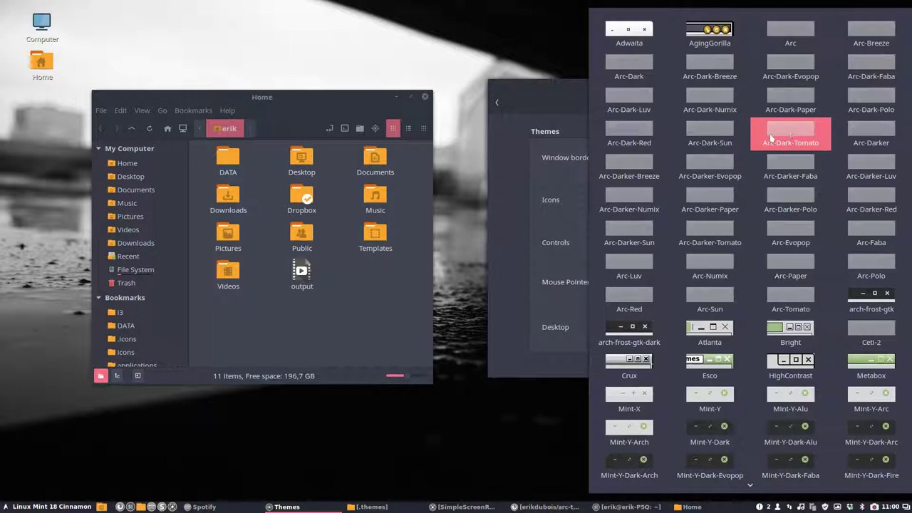
Choose Arc-Dark-Sun for window borders, controls and desktop, then bring the Home window forward
left_click(709, 137)
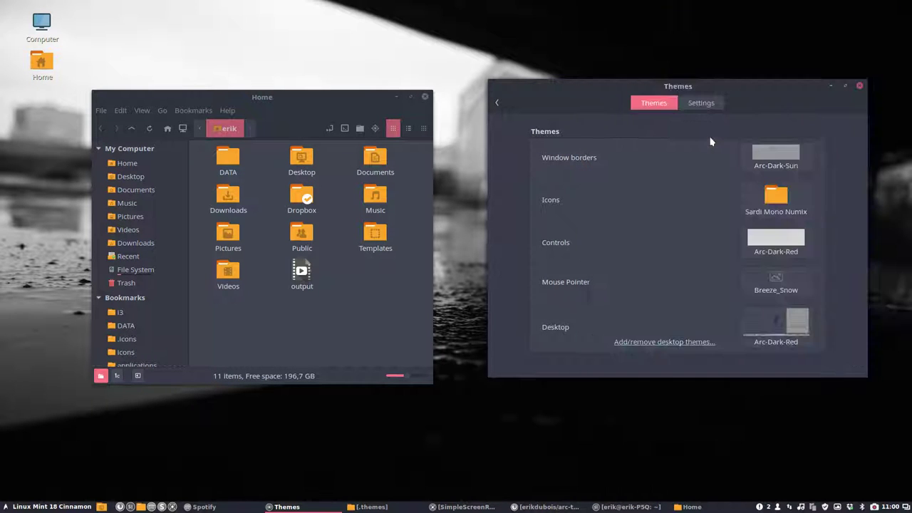
left_click(784, 249)
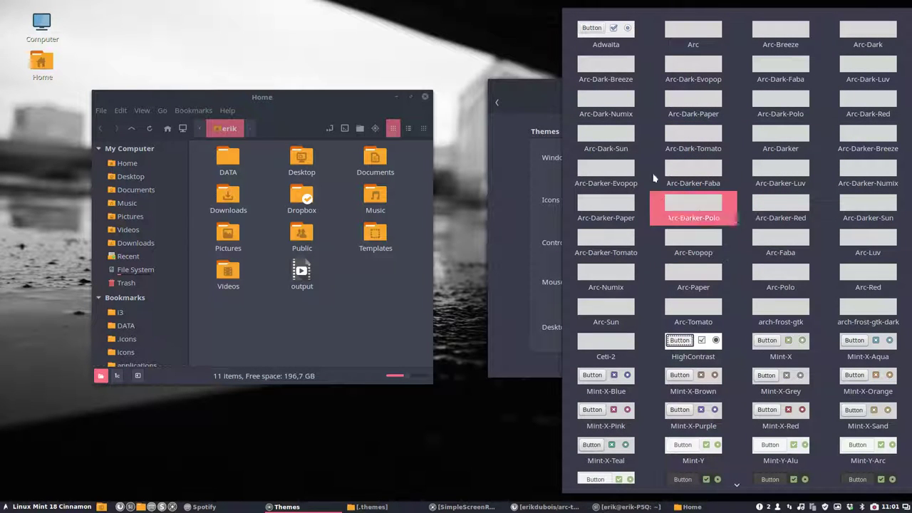
left_click(641, 142)
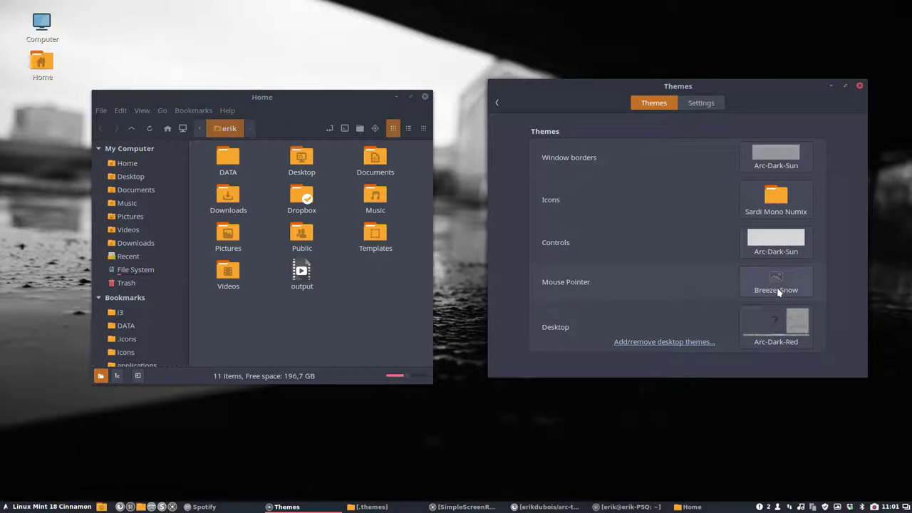
left_click(777, 326)
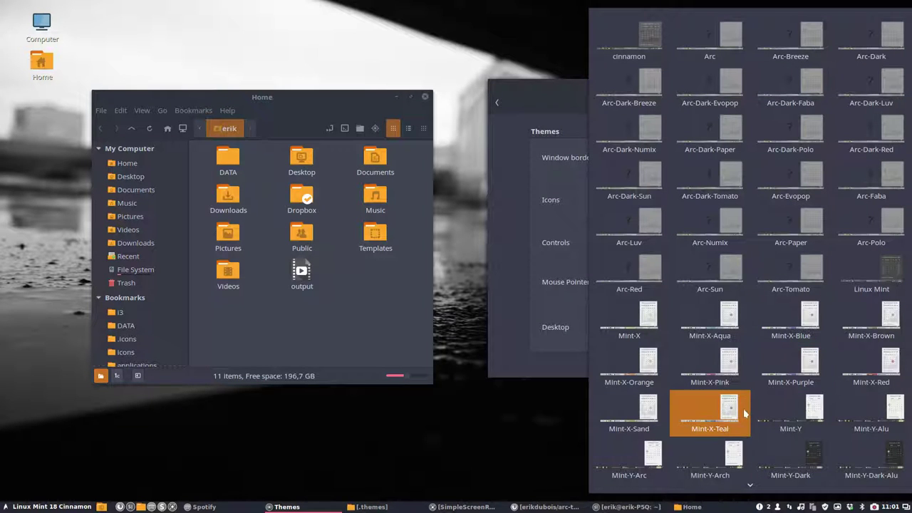
scroll(742, 399, "down", 3)
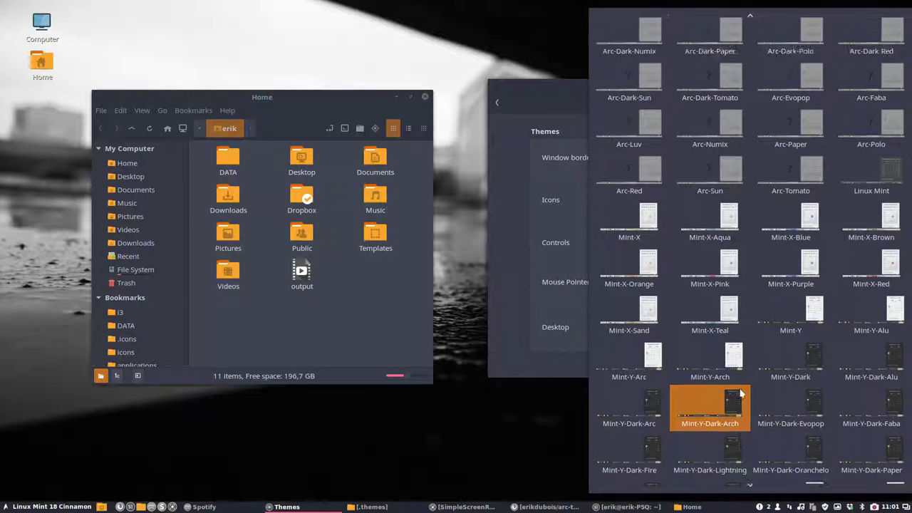
scroll(741, 390, "up", 3)
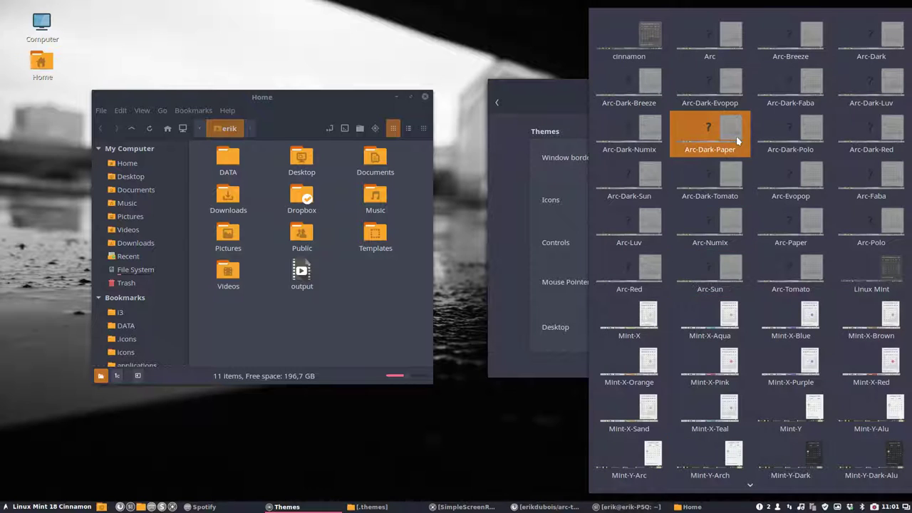
left_click(634, 191)
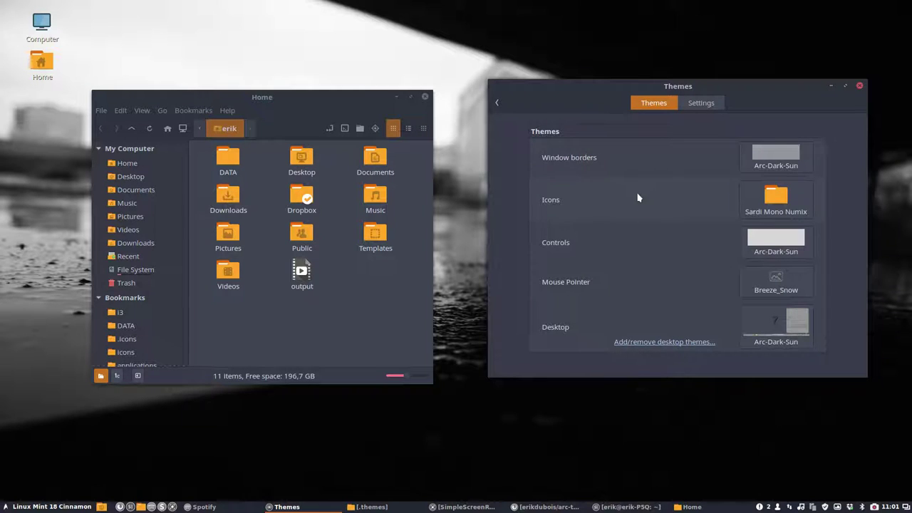
left_click(251, 128)
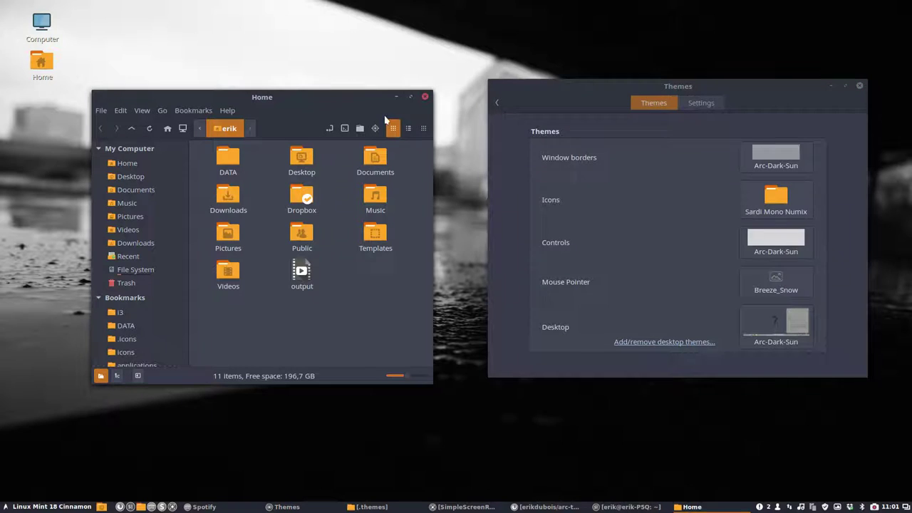
Try the Sardi Flat Colora icon theme and preview it in the application menu
left_click(776, 202)
scroll(777, 312, "down", 6)
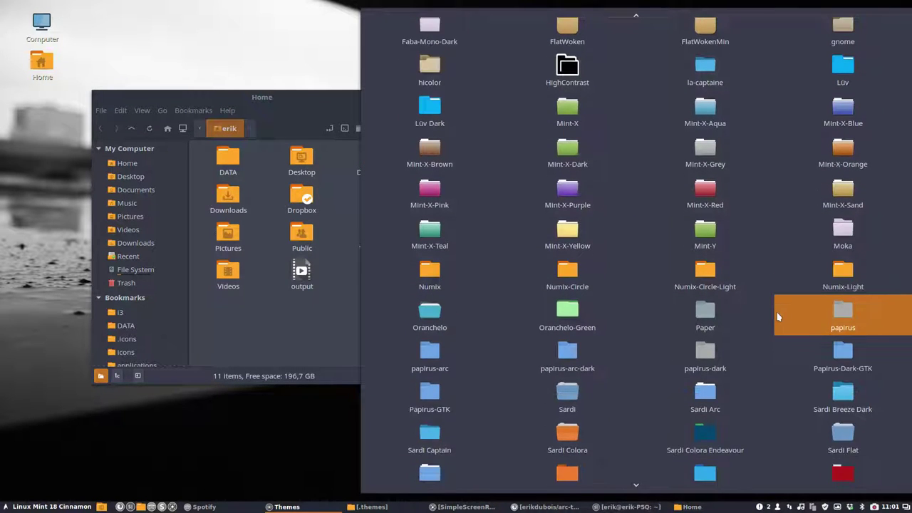
left_click(568, 342)
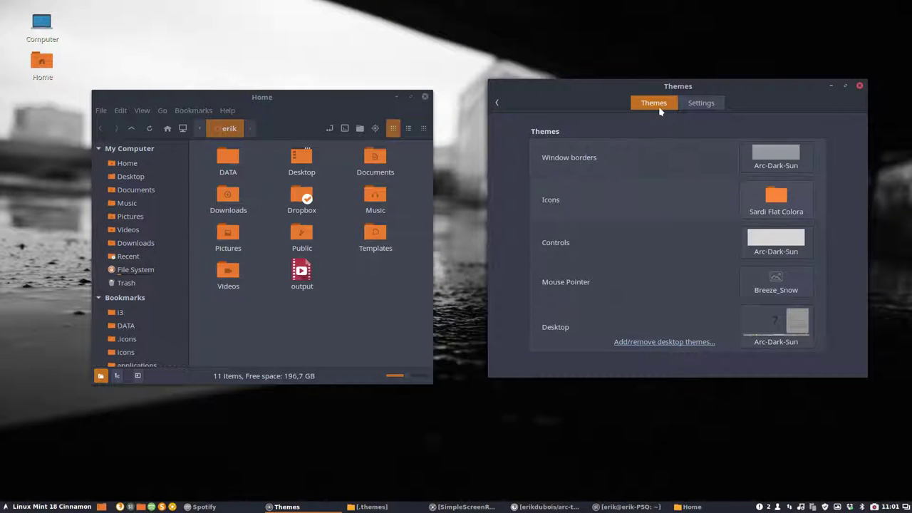
left_click(47, 507)
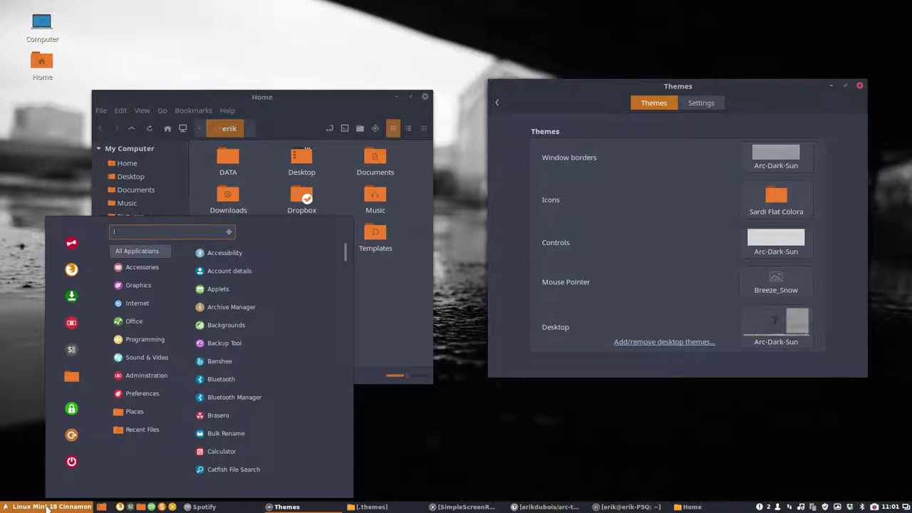
Apply Sardi Mono Numix Colora Orangina icons, then switch to Colora Orangette
left_click(764, 211)
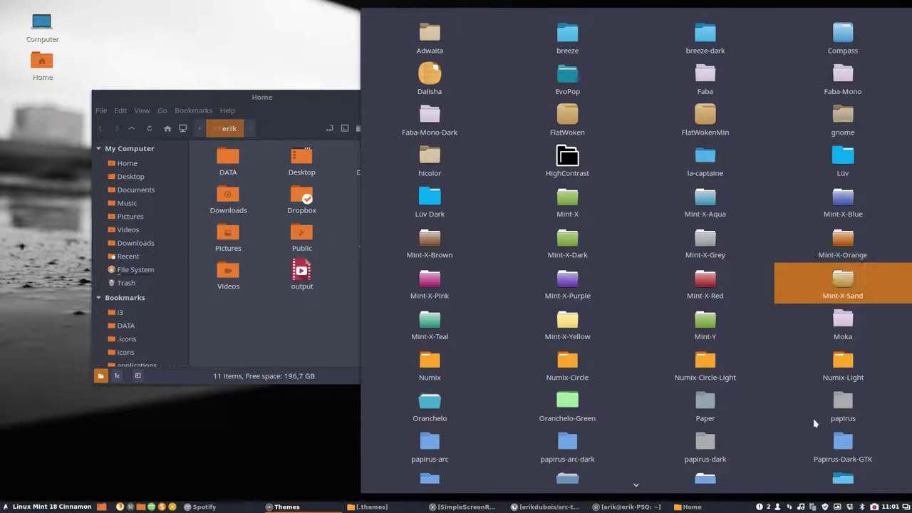
scroll(811, 433, "down", 5)
scroll(811, 432, "down", 5)
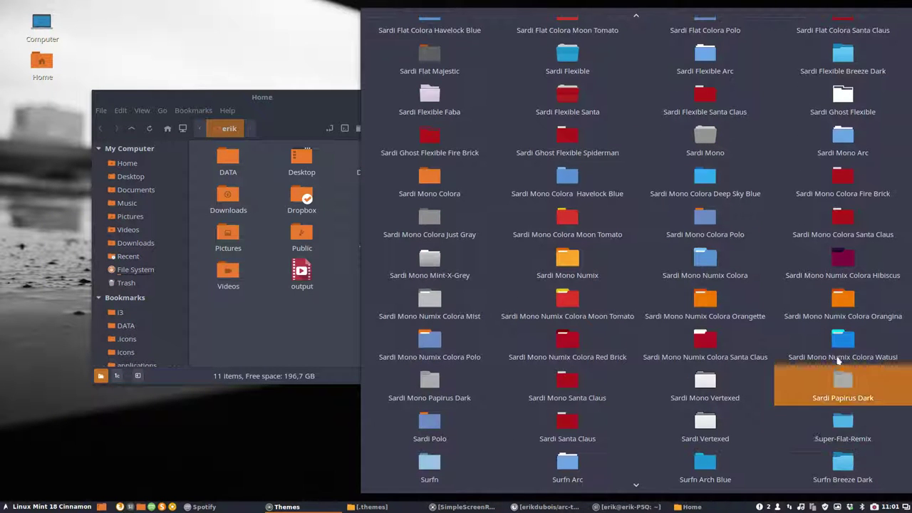
left_click(847, 298)
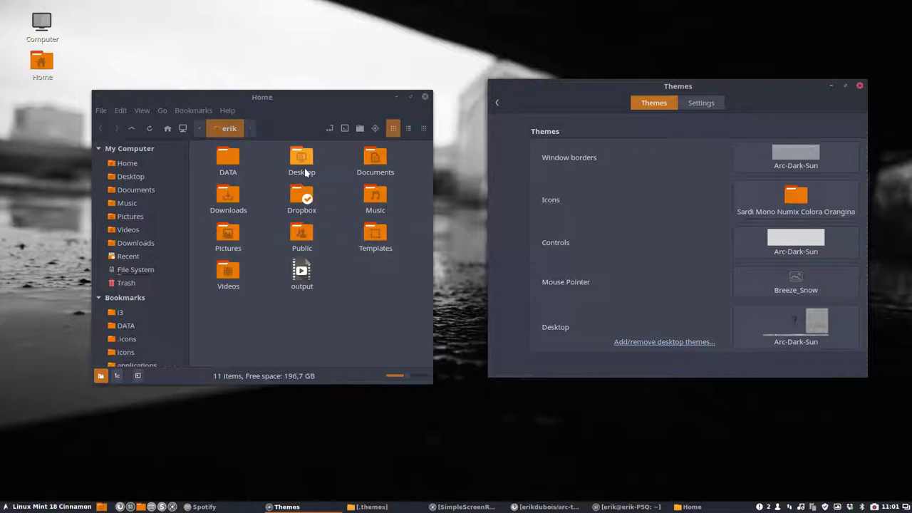
left_click(791, 196)
scroll(800, 369, "down", 12)
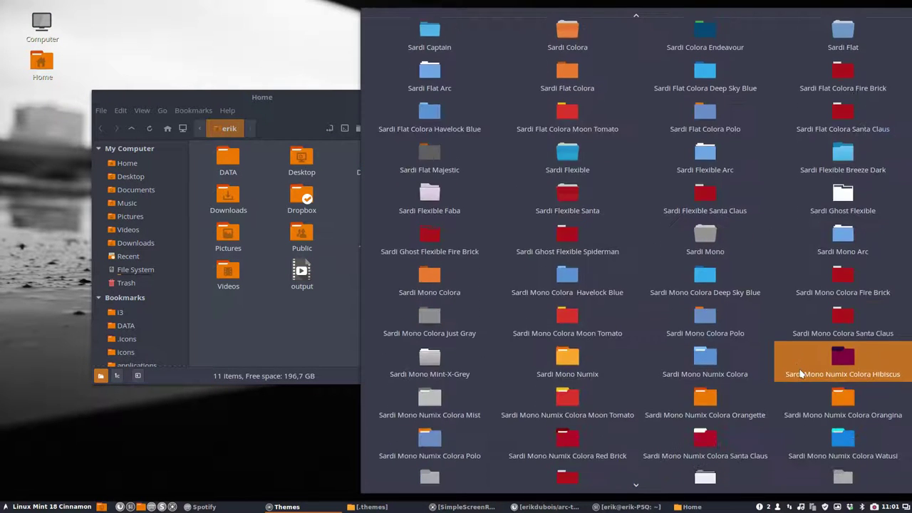
left_click(717, 407)
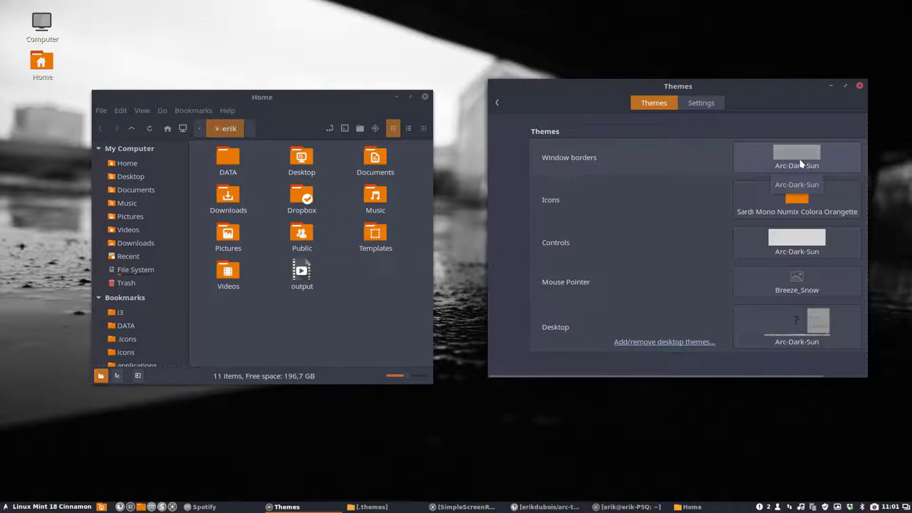
Choose Arc-Dark-Tomato for window borders, controls and desktop, then open the application menu
left_click(800, 164)
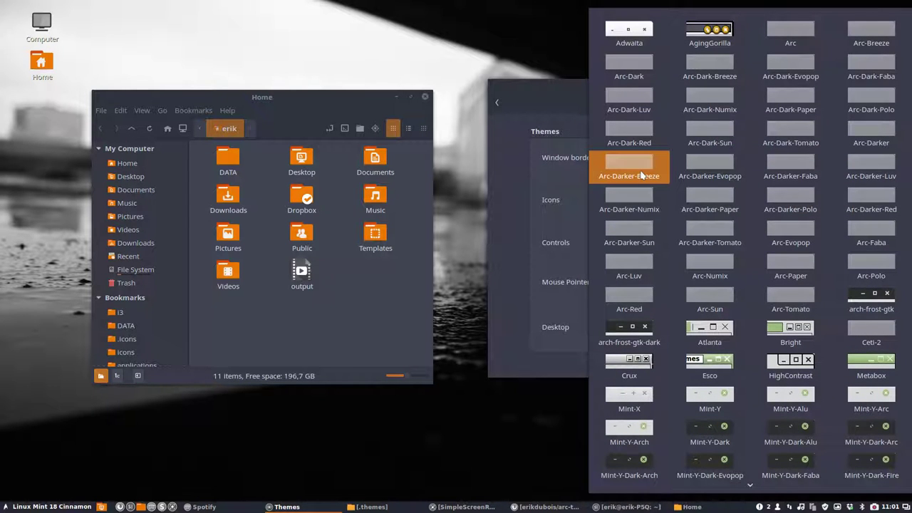
left_click(779, 144)
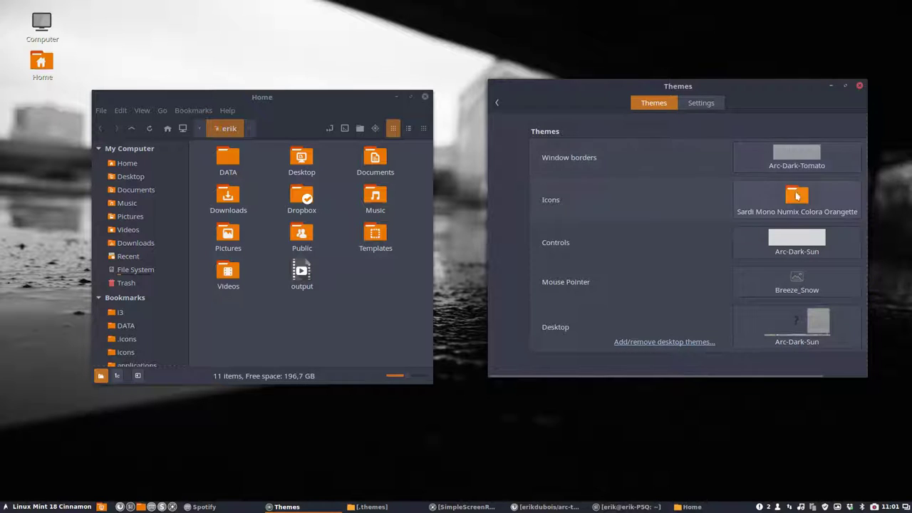
left_click(799, 240)
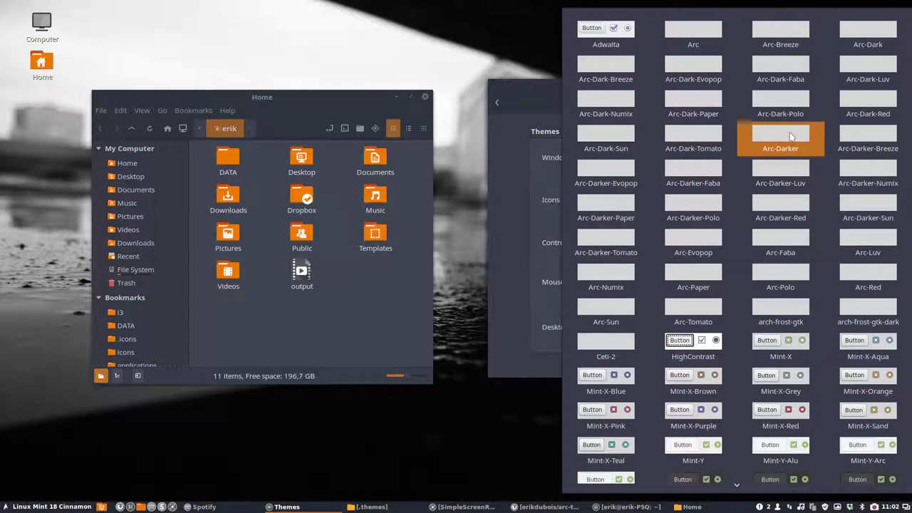
left_click(711, 148)
left_click(808, 324)
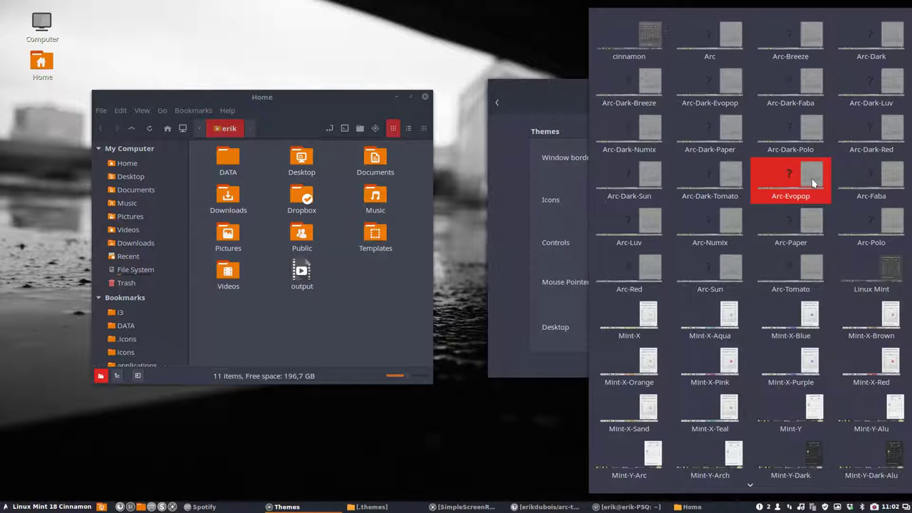
left_click(736, 187)
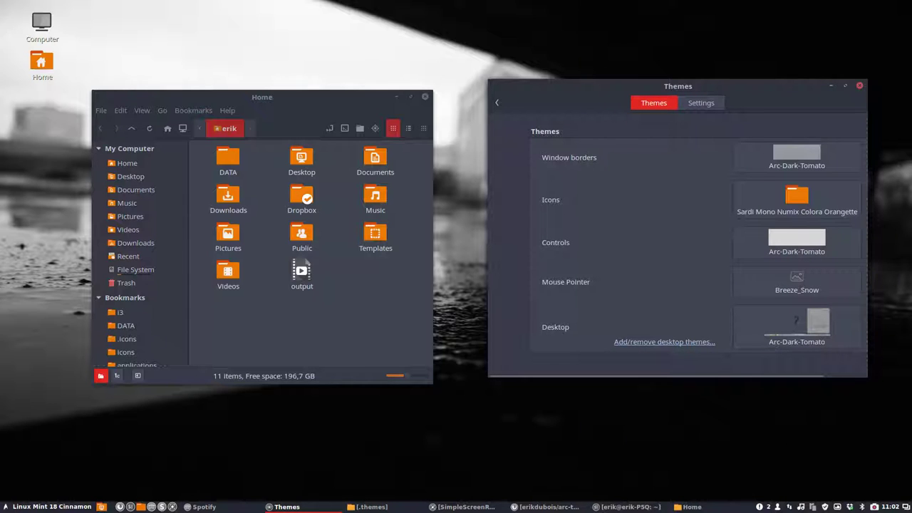
left_click(27, 508)
Apply the Sardi Mono Numix Colora Red Brick icon theme and preview the red folders in the menu
left_click(28, 508)
left_click(27, 508)
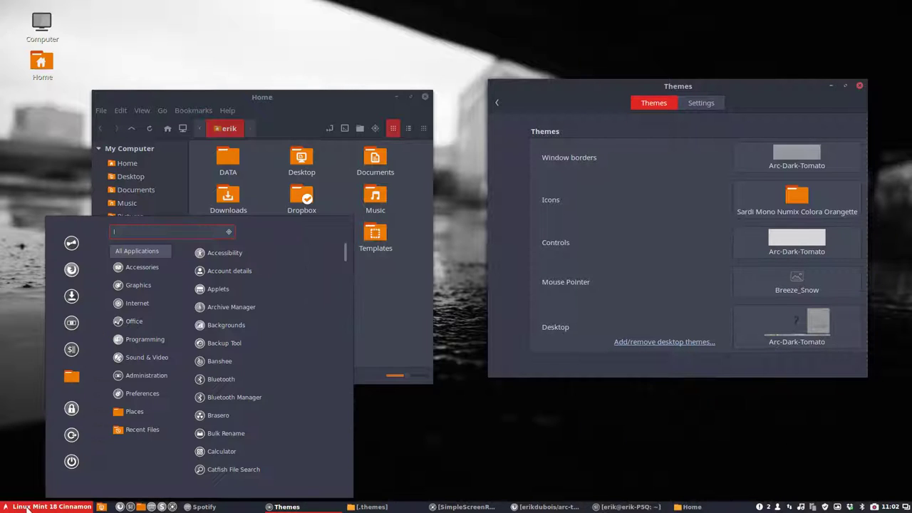
left_click(764, 206)
left_click(764, 205)
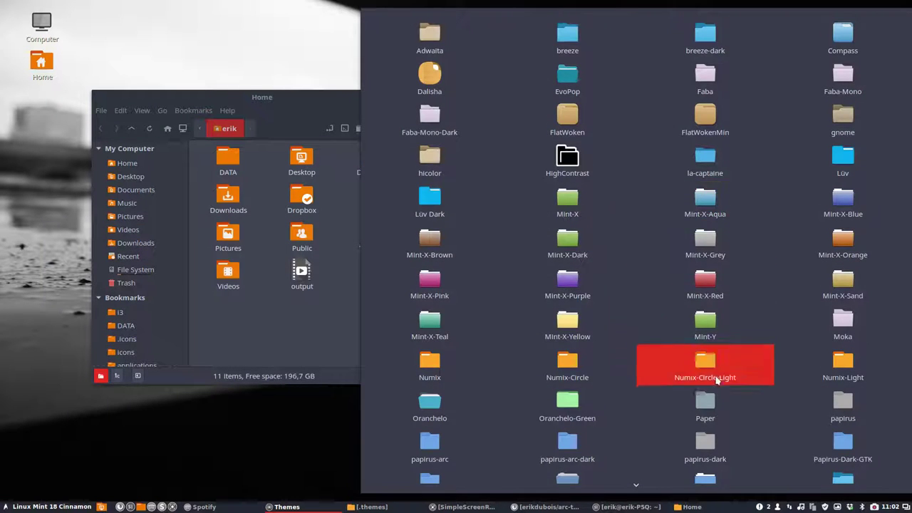
scroll(713, 367, "down", 5)
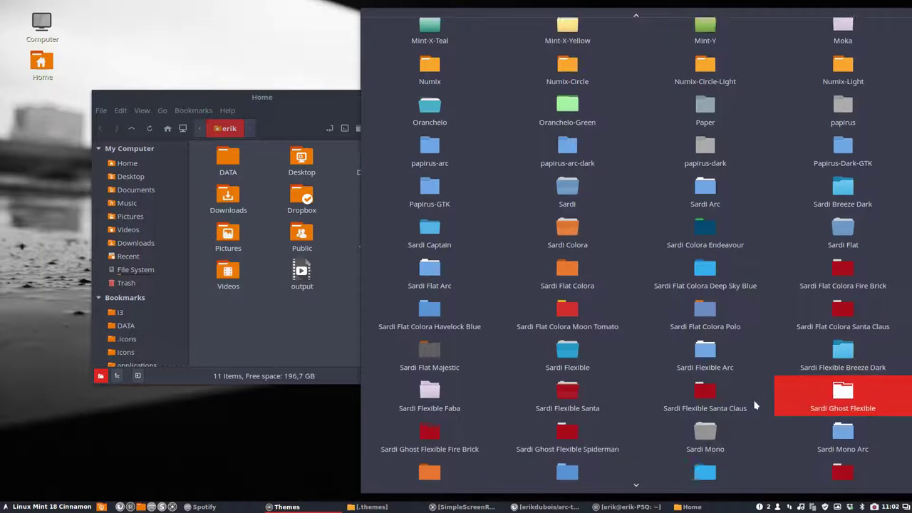
scroll(713, 398, "down", 2)
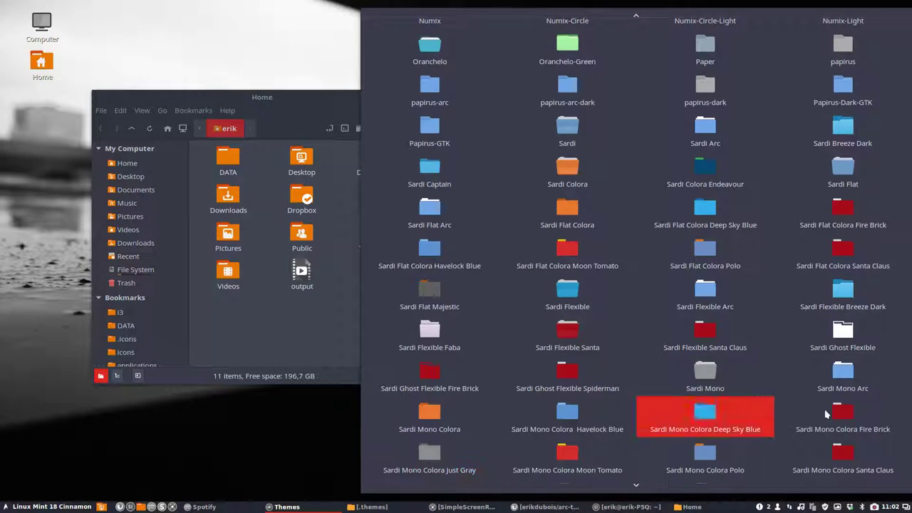
scroll(712, 427, "down", 3)
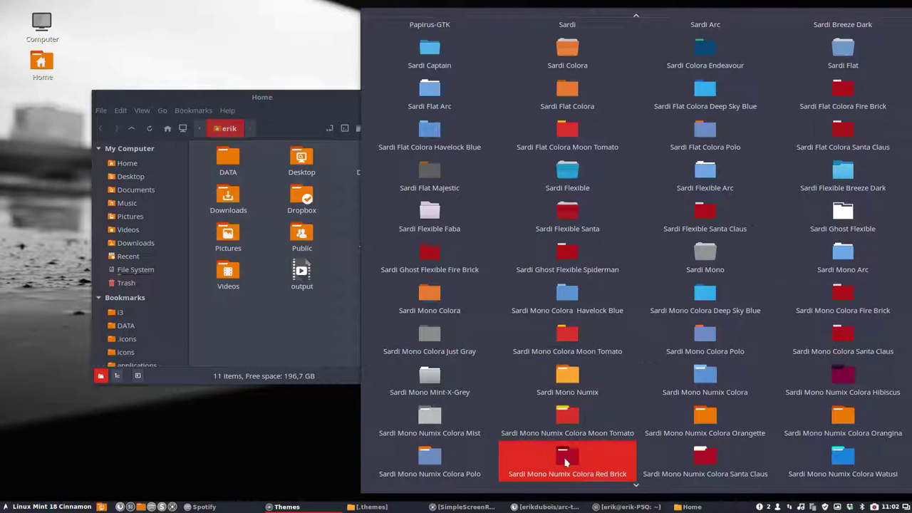
left_click(564, 461)
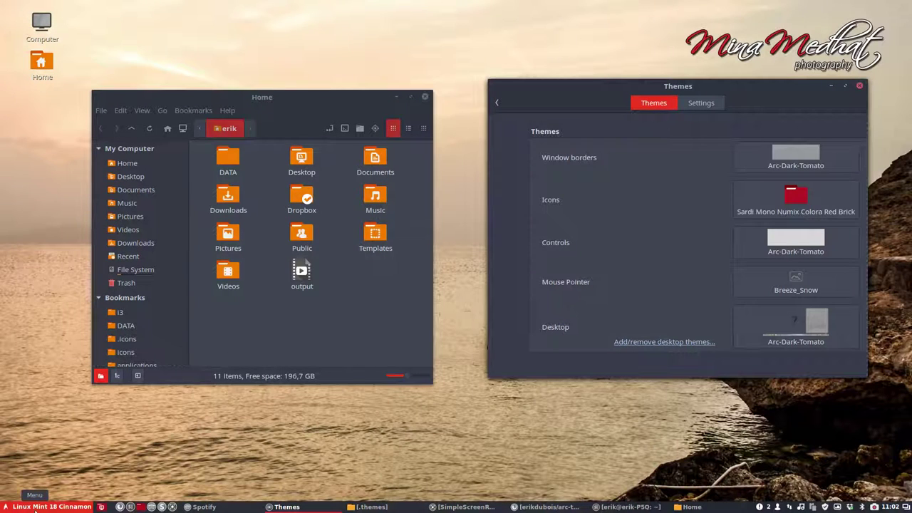
left_click(35, 507)
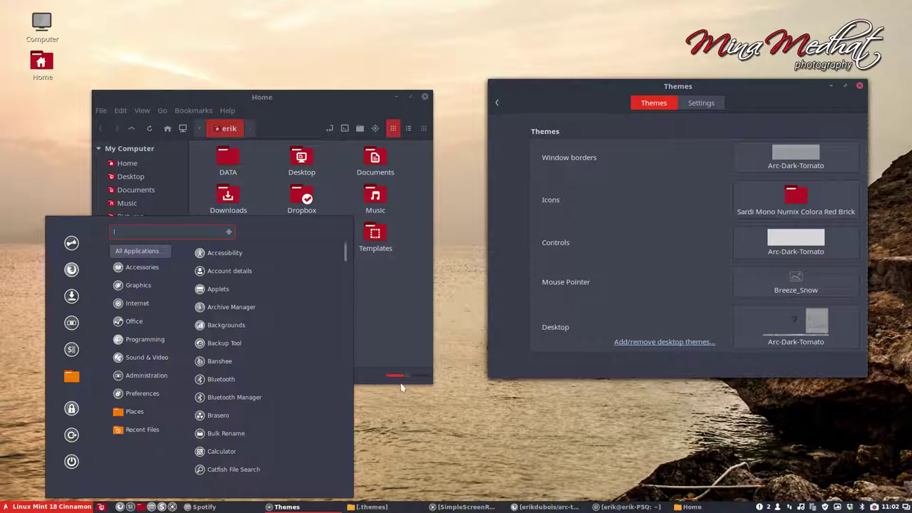
left_click(399, 341)
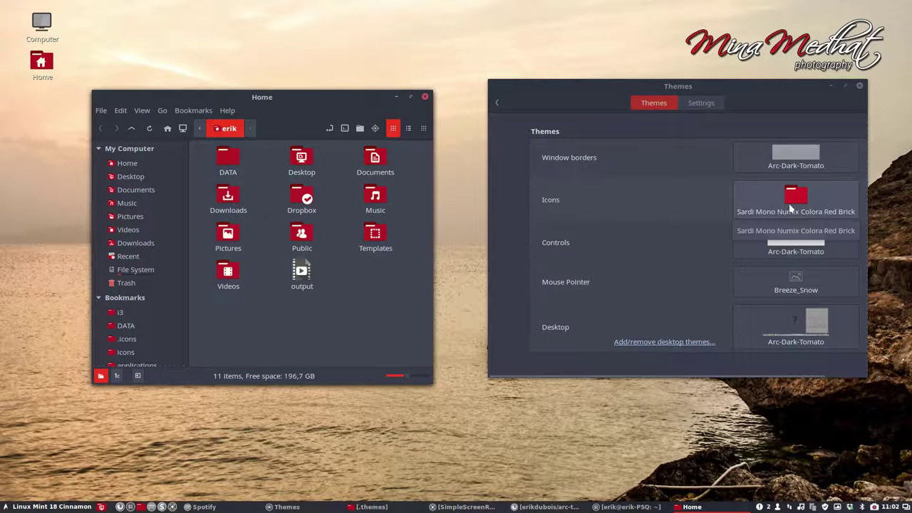
left_click(798, 153)
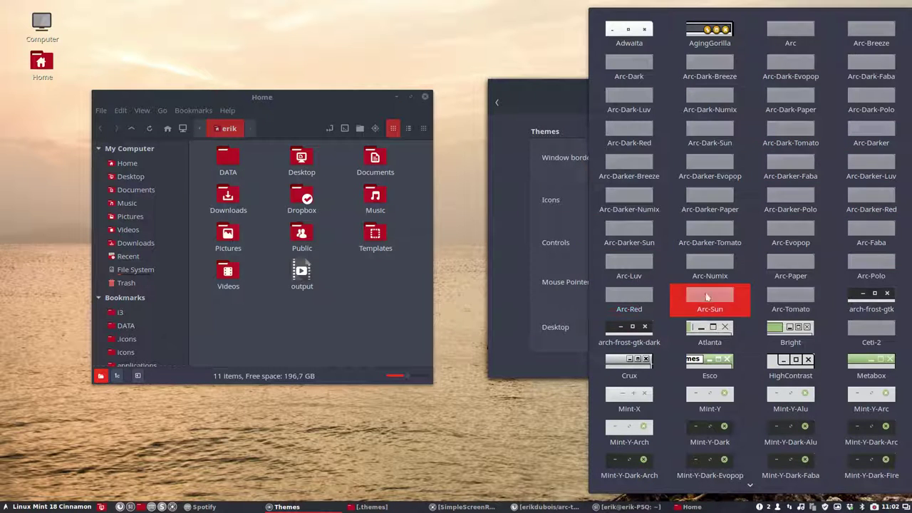
Switch the window borders, controls and desktop themes each to Mint-Y-Dark-Alu
scroll(819, 363, "down", 2)
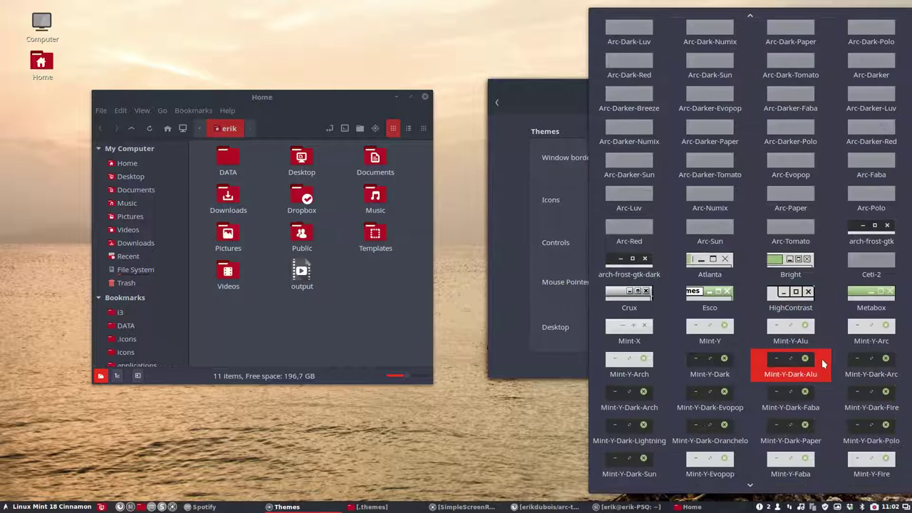
scroll(822, 363, "down", 2)
scroll(823, 363, "down", 1)
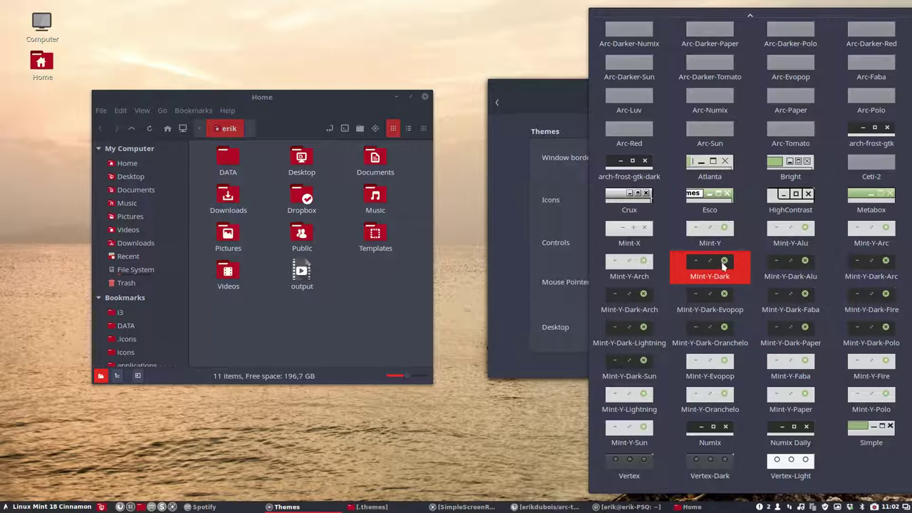
left_click(795, 265)
left_click(798, 244)
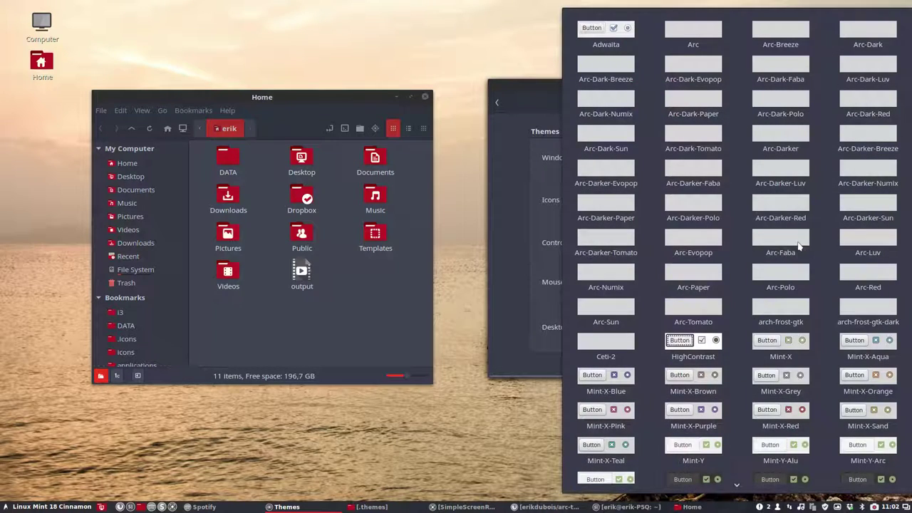
scroll(784, 371, "down", 8)
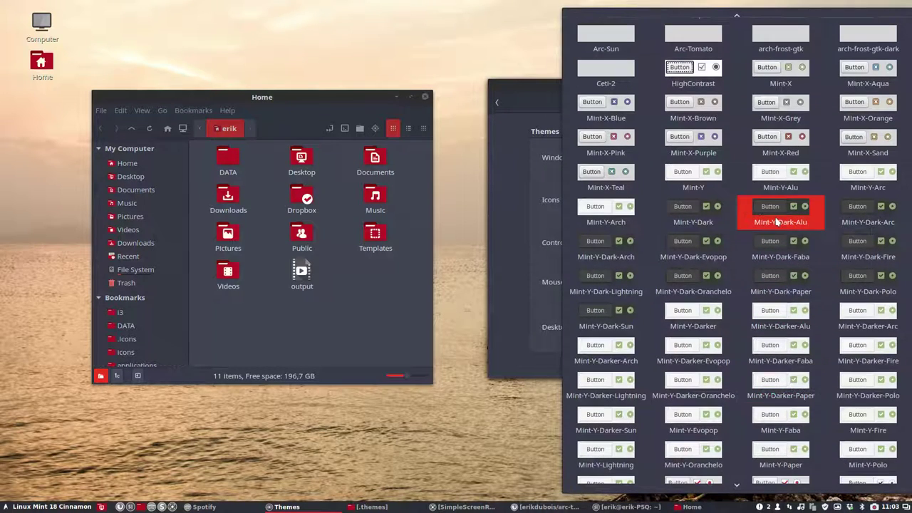
left_click(779, 222)
left_click(815, 329)
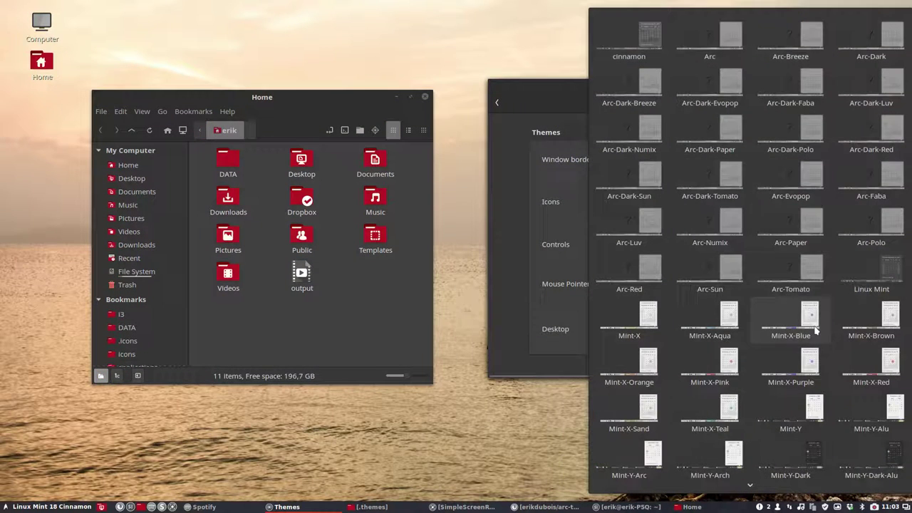
scroll(787, 342, "down", 2)
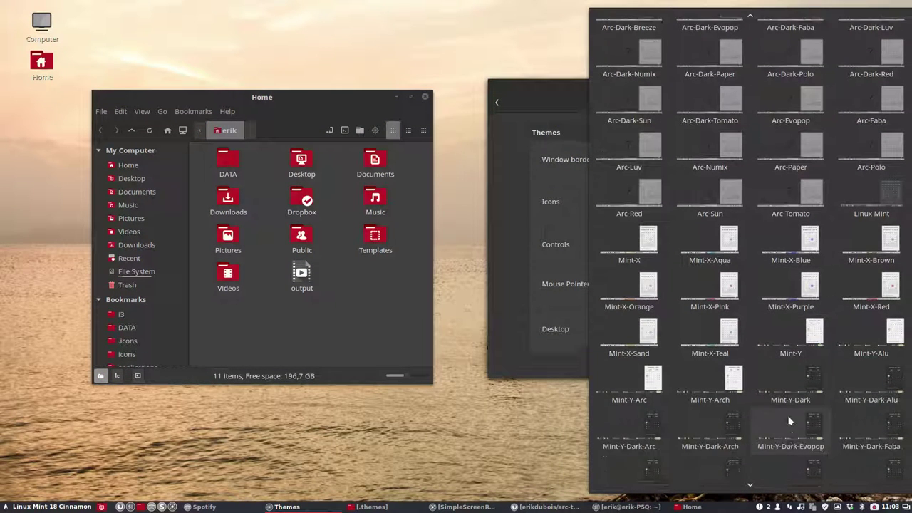
scroll(787, 421, "down", 1)
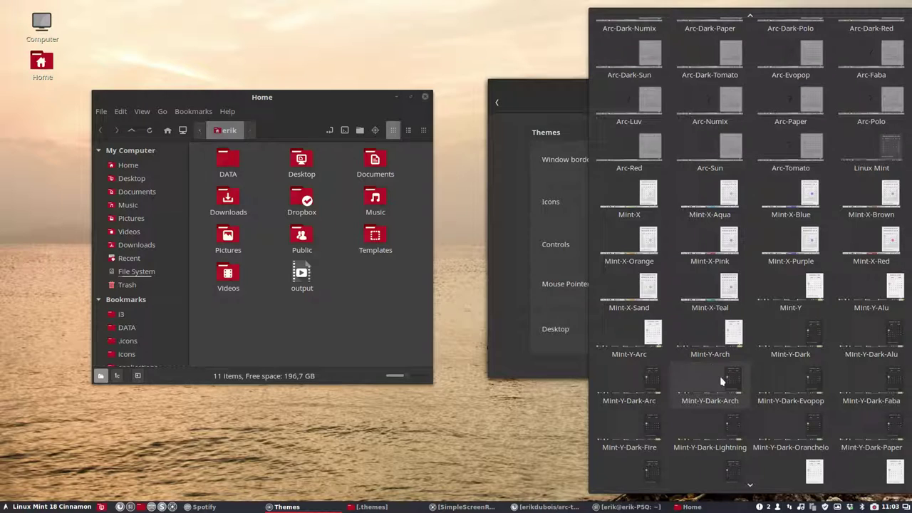
left_click(865, 320)
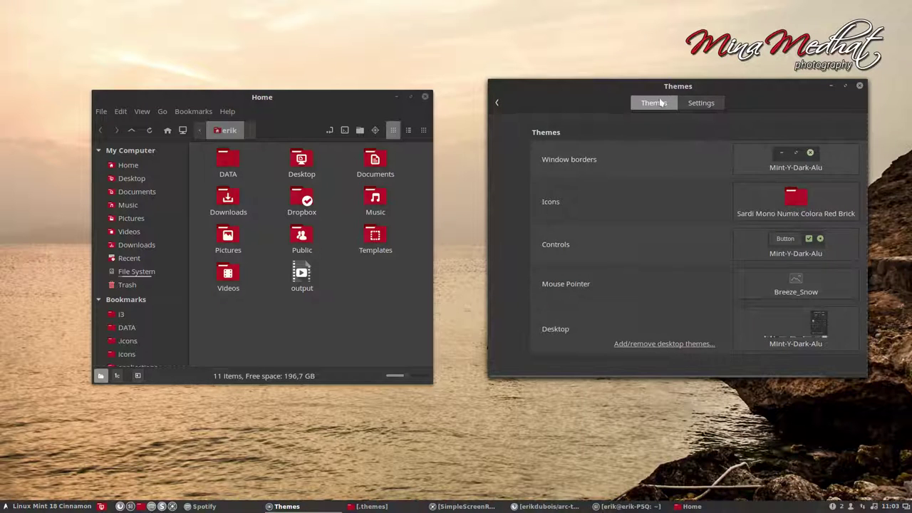
Try papirus-dark, then Sardi Mono as the icon theme
left_click(819, 206)
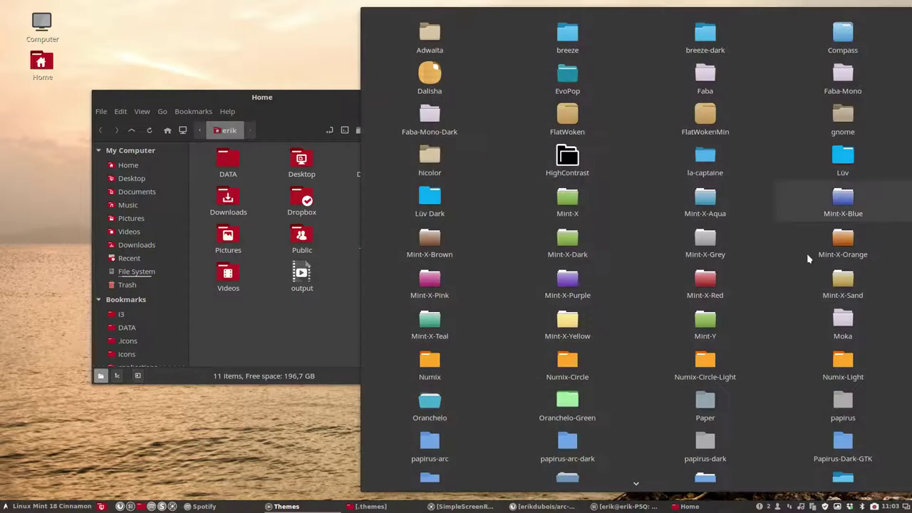
scroll(810, 258, "down", 5)
left_click(717, 256)
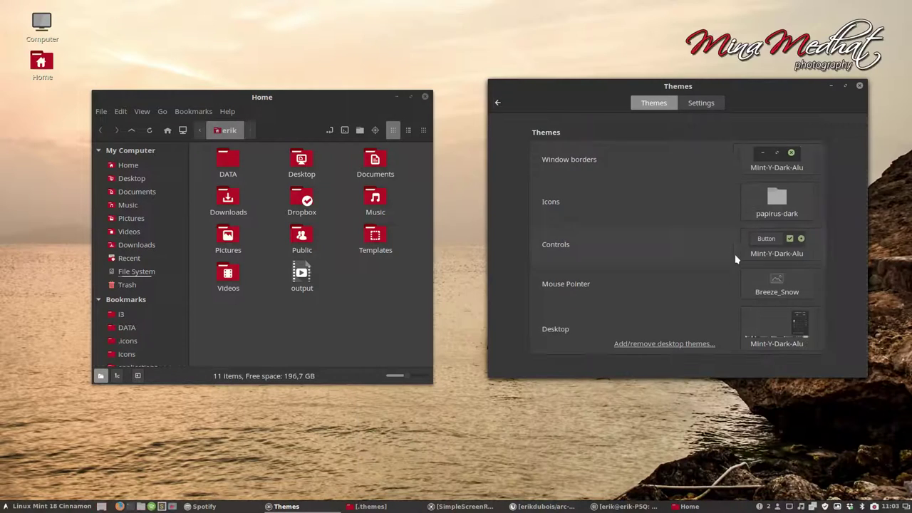
left_click(778, 205)
scroll(775, 253, "down", 5)
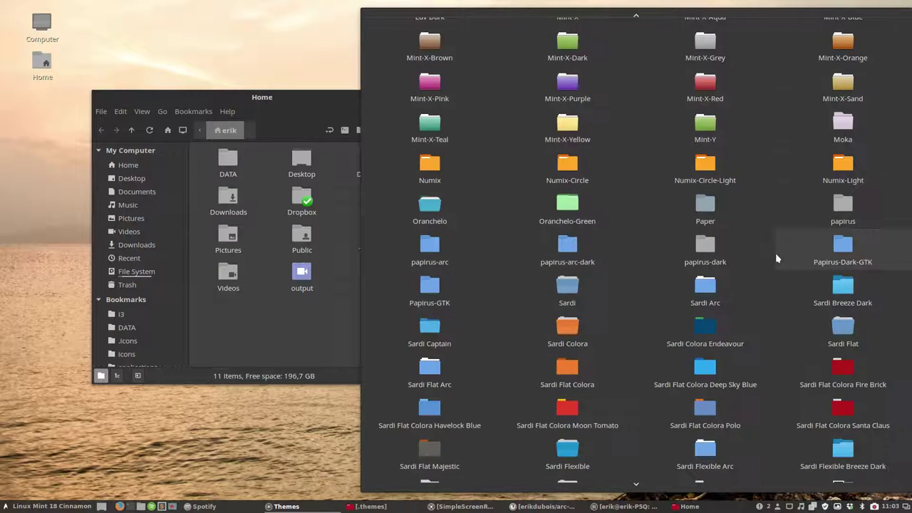
scroll(776, 259, "down", 5)
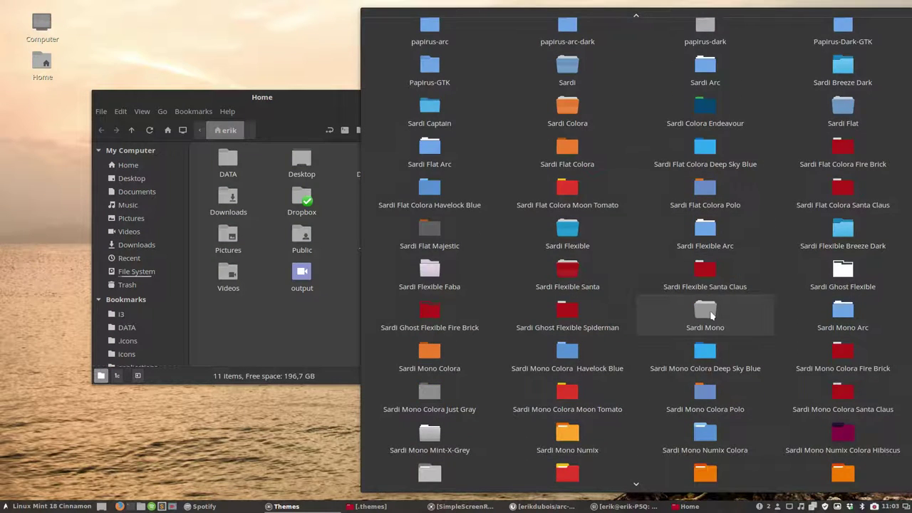
left_click(710, 314)
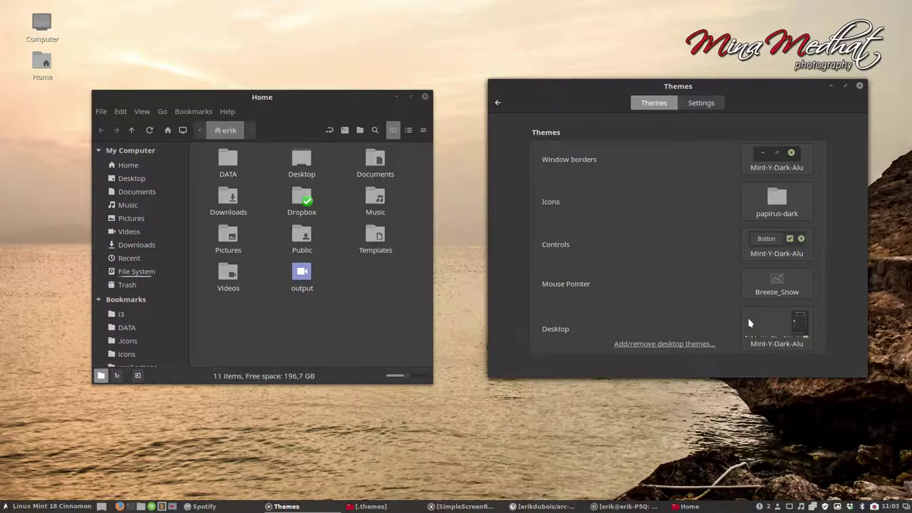
Try Sardi Mono Colora Just Gray, then settle on Sardi Mono Numix Colora Mist icons
left_click(778, 205)
scroll(765, 340, "down", 5)
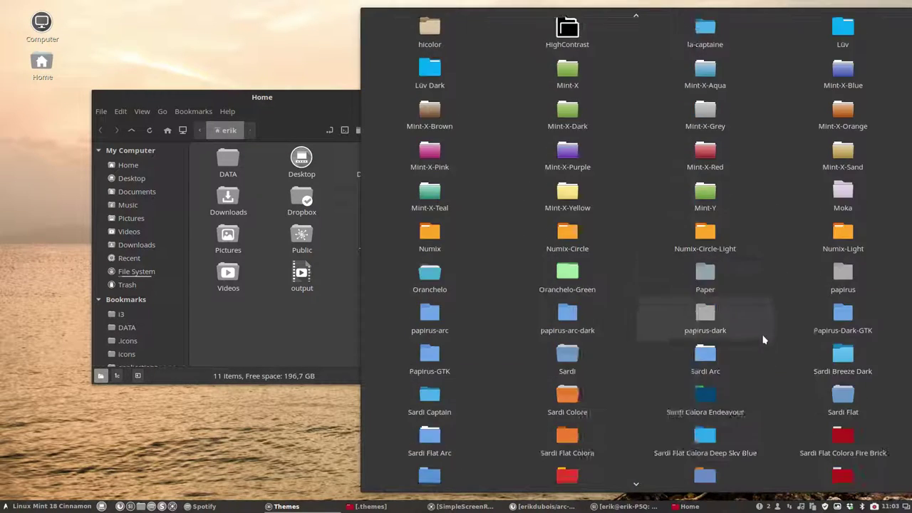
scroll(763, 340, "down", 5)
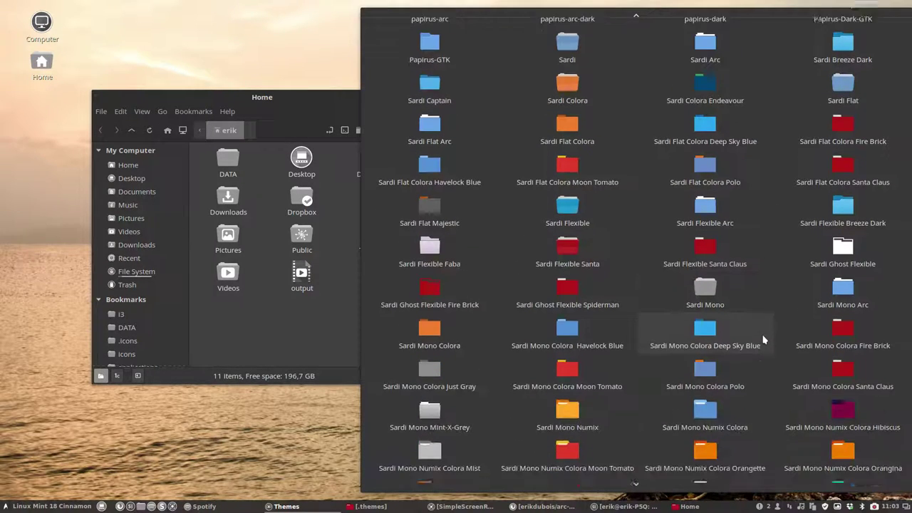
scroll(712, 349, "down", 1)
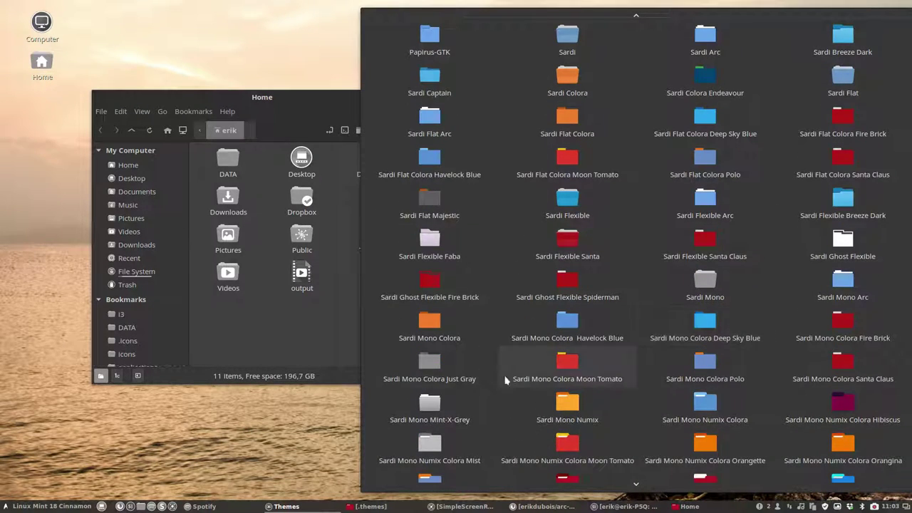
left_click(431, 364)
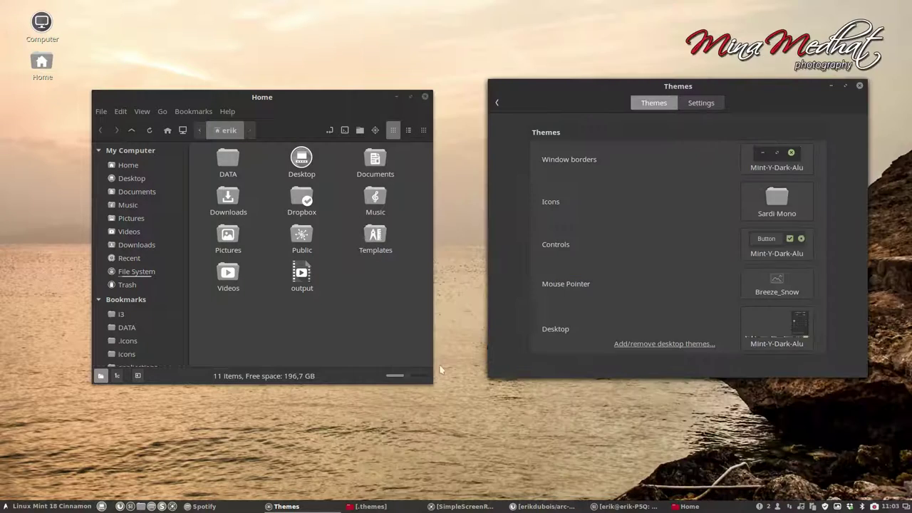
left_click(786, 203)
scroll(637, 372, "down", 12)
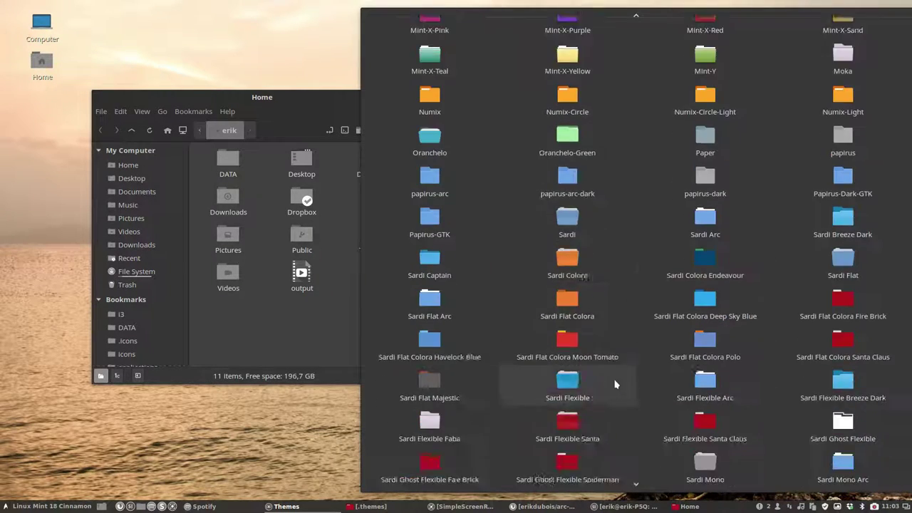
scroll(615, 383, "down", 1)
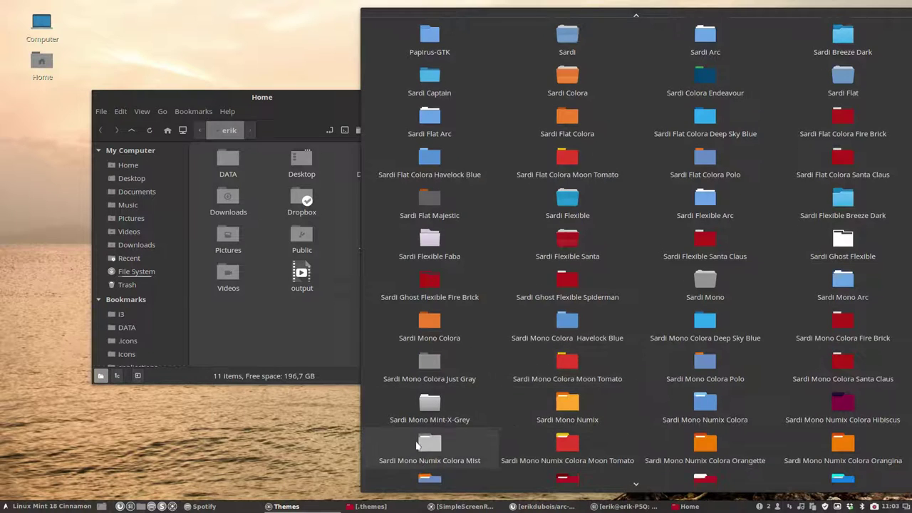
left_click(430, 445)
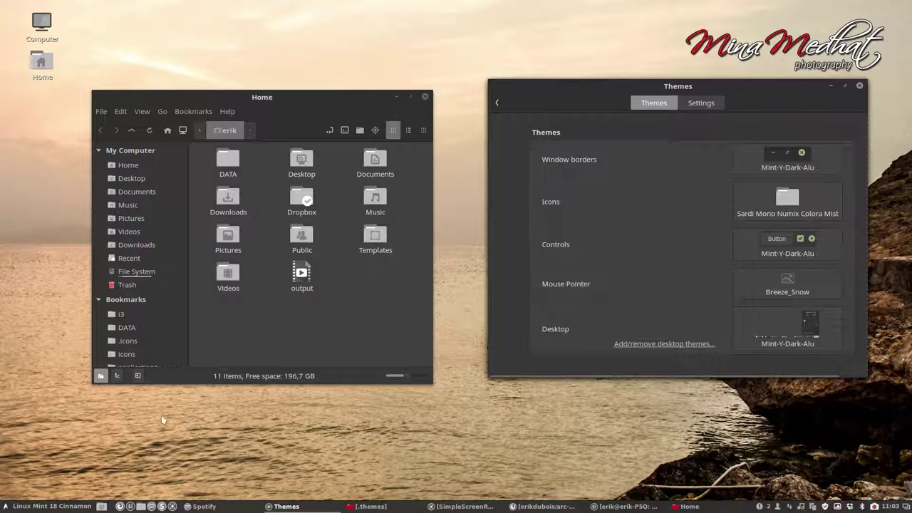
left_click(49, 505)
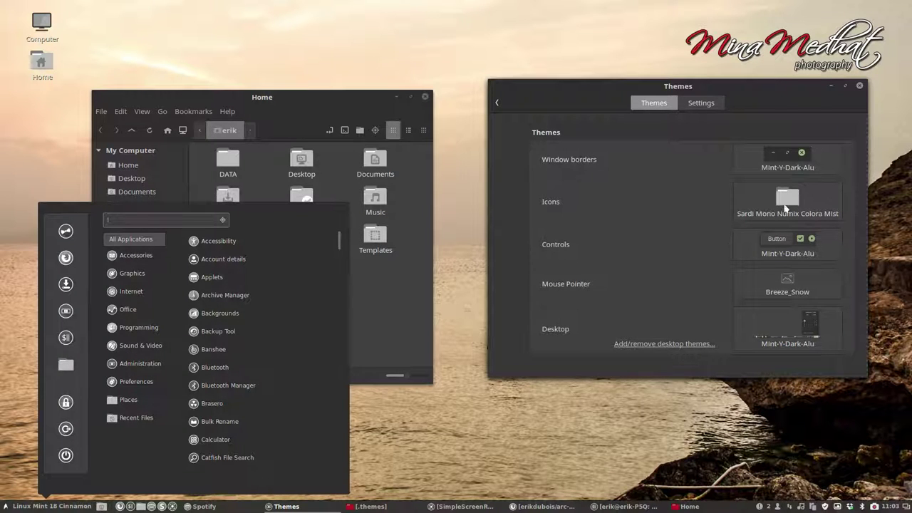
Close the application menu and set window borders, controls and desktop to Mint-Y-Dark-Arc
left_click(810, 105)
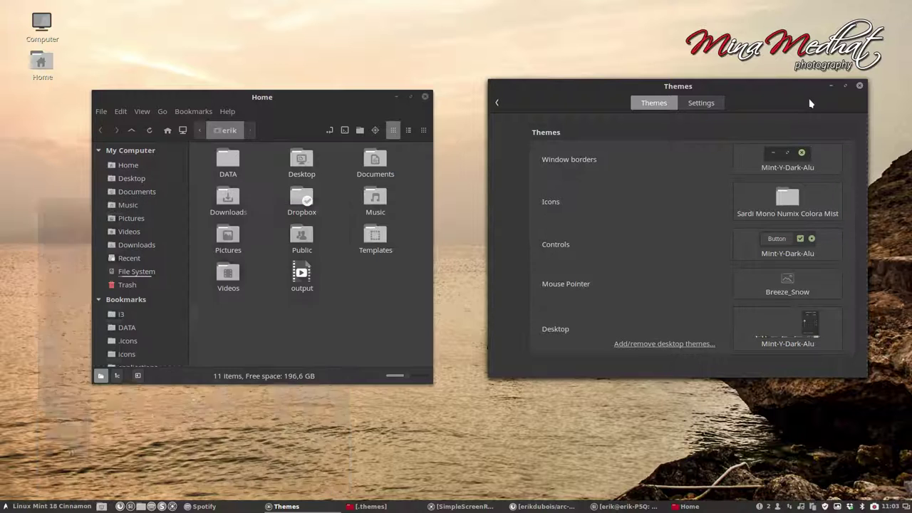
left_click(796, 154)
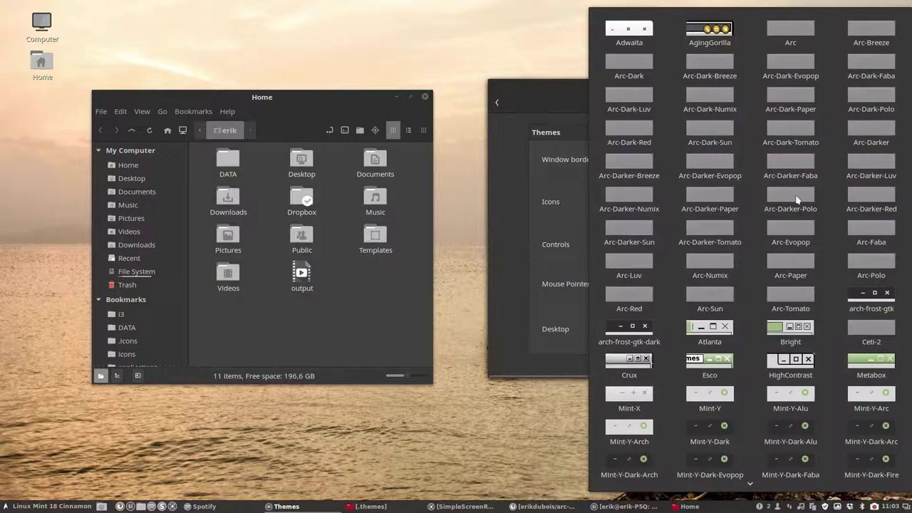
scroll(787, 274, "down", 5)
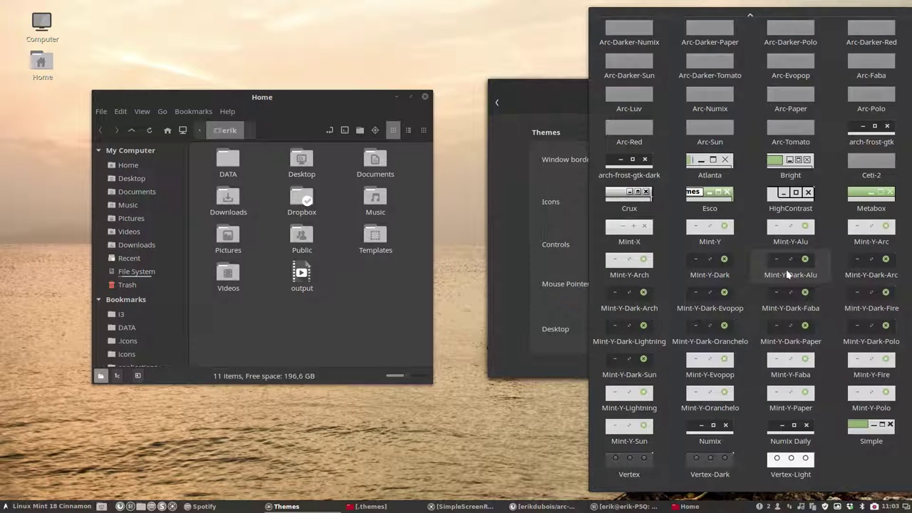
left_click(862, 272)
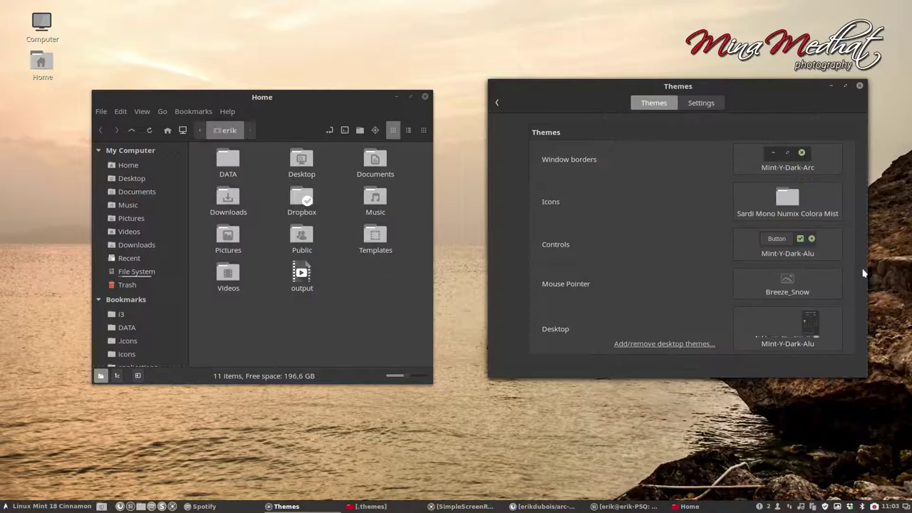
left_click(792, 251)
scroll(792, 263, "down", 5)
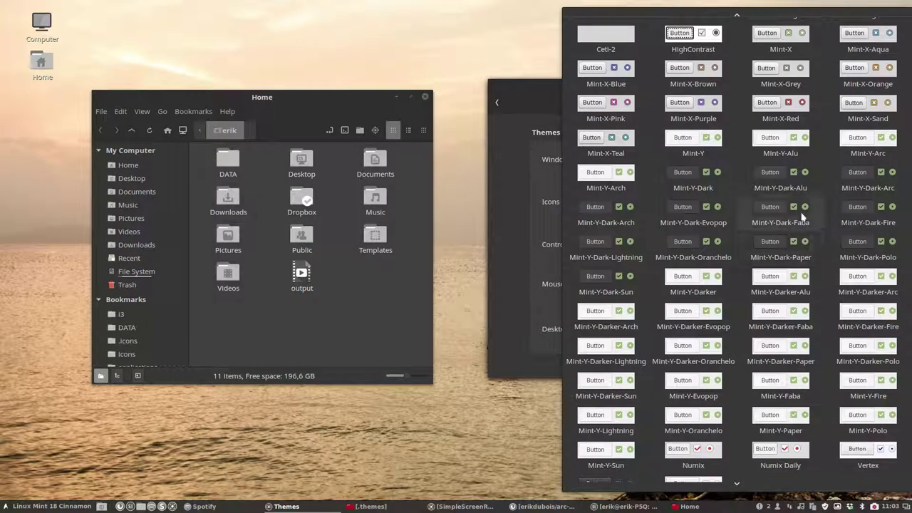
left_click(849, 191)
left_click(792, 283)
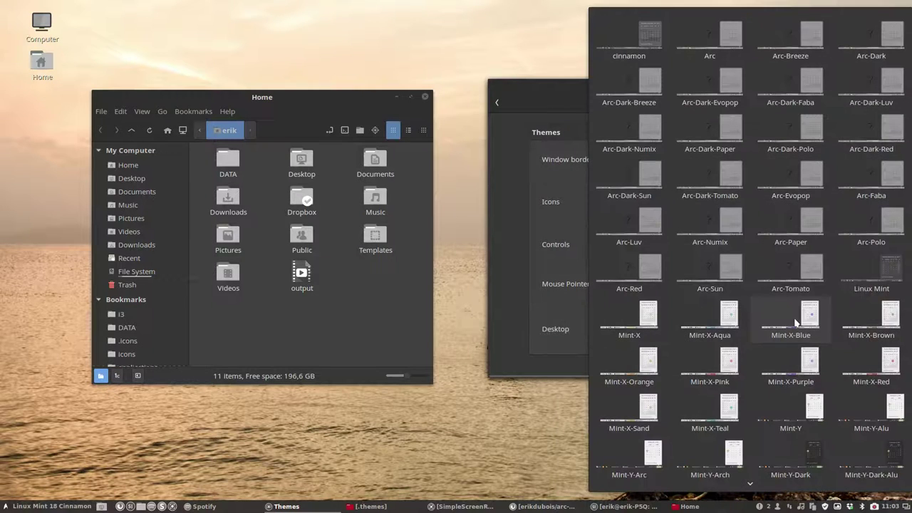
scroll(841, 392, "down", 4)
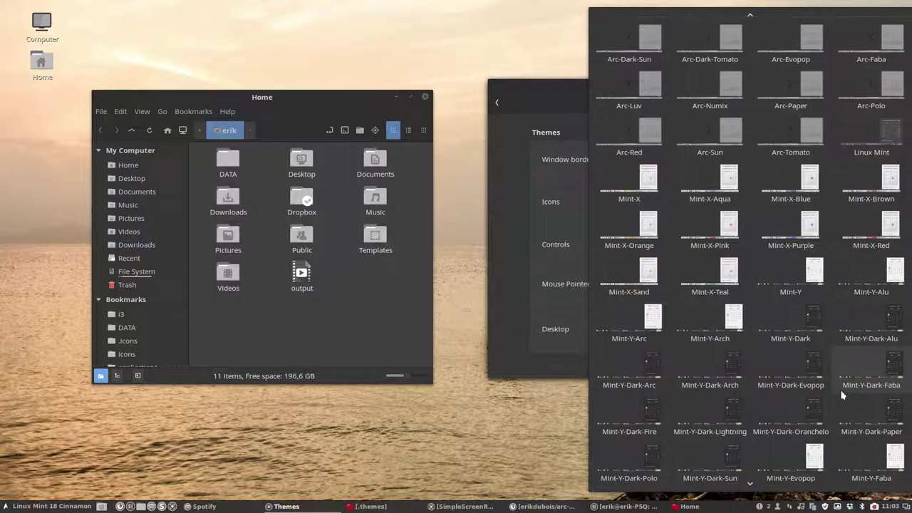
left_click(649, 381)
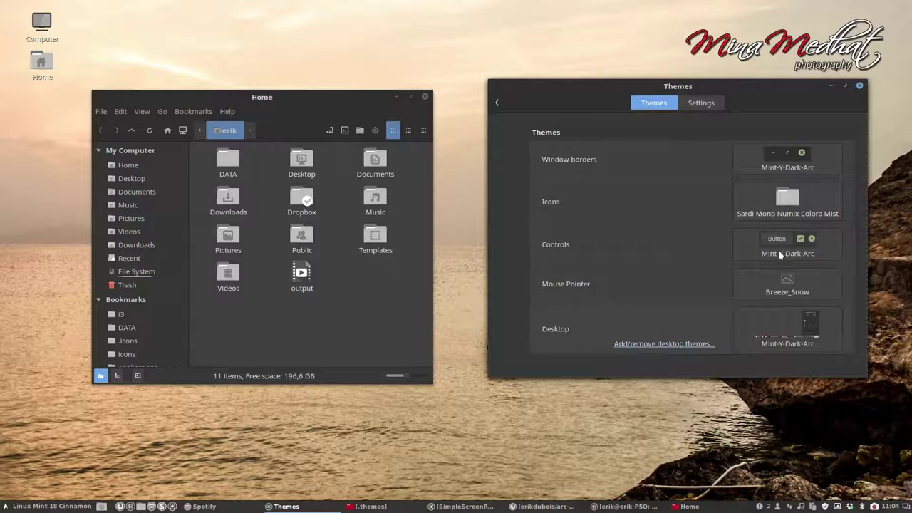
left_click(786, 212)
Try the Sardi Arc icon theme and glance at the application menu
scroll(773, 290, "down", 2)
scroll(771, 290, "down", 2)
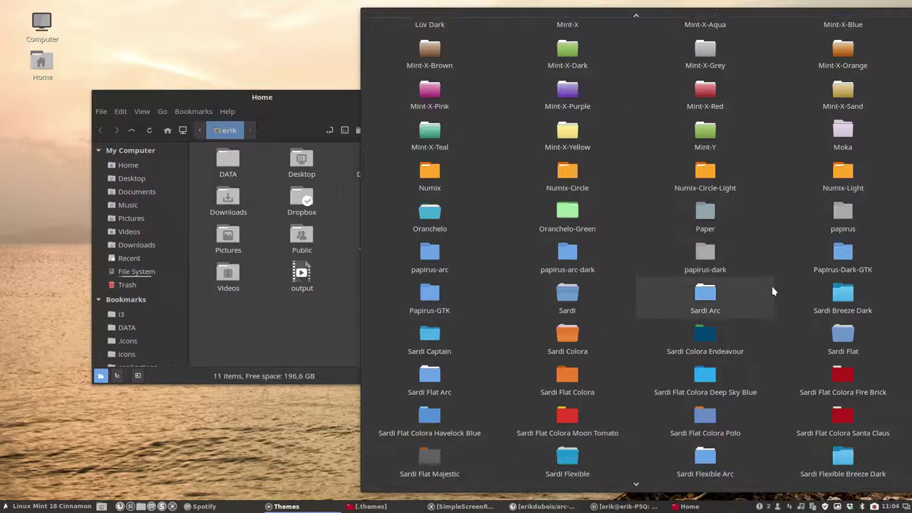
left_click(719, 326)
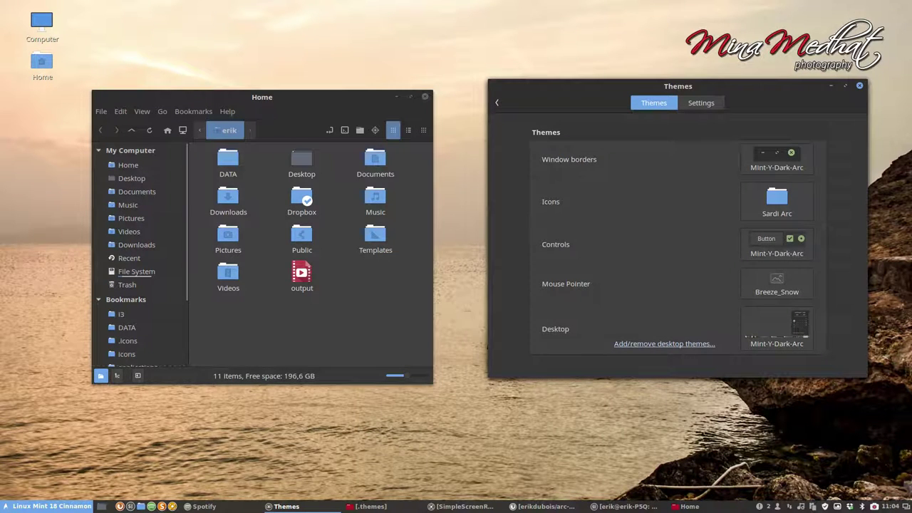
left_click(5, 505)
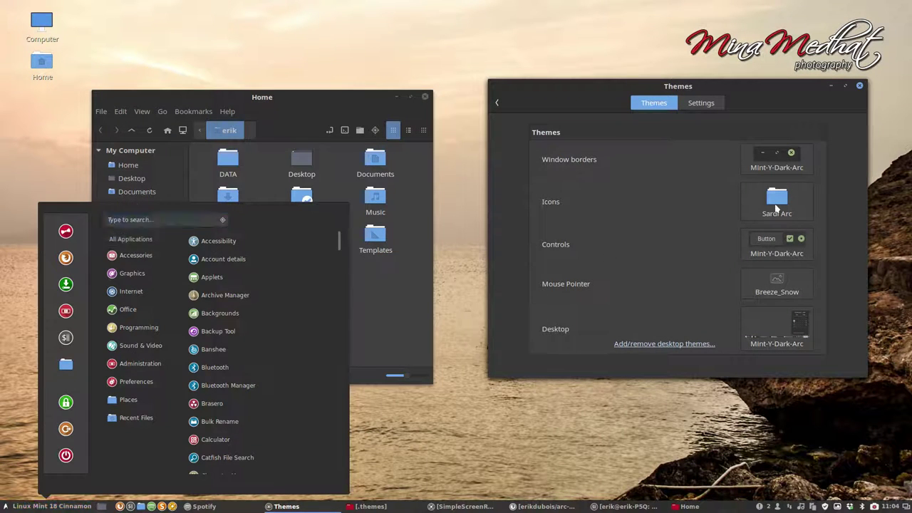
left_click(776, 208)
Switch the icons to Sardi Mono Arc for blue folders
left_click(775, 207)
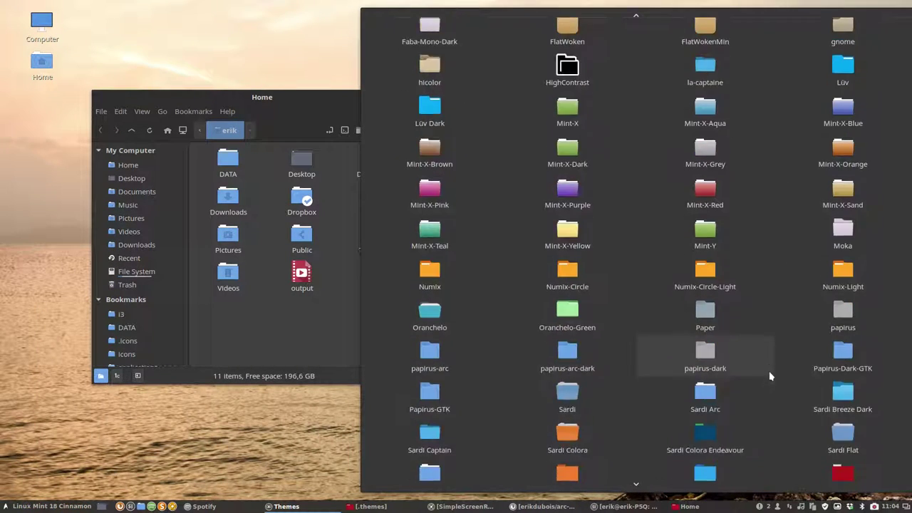
scroll(768, 370, "down", 6)
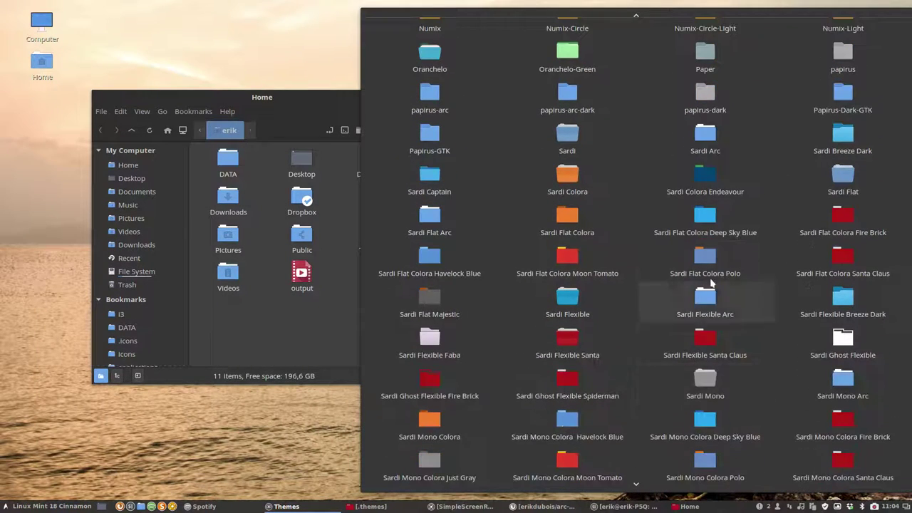
scroll(705, 321, "down", 3)
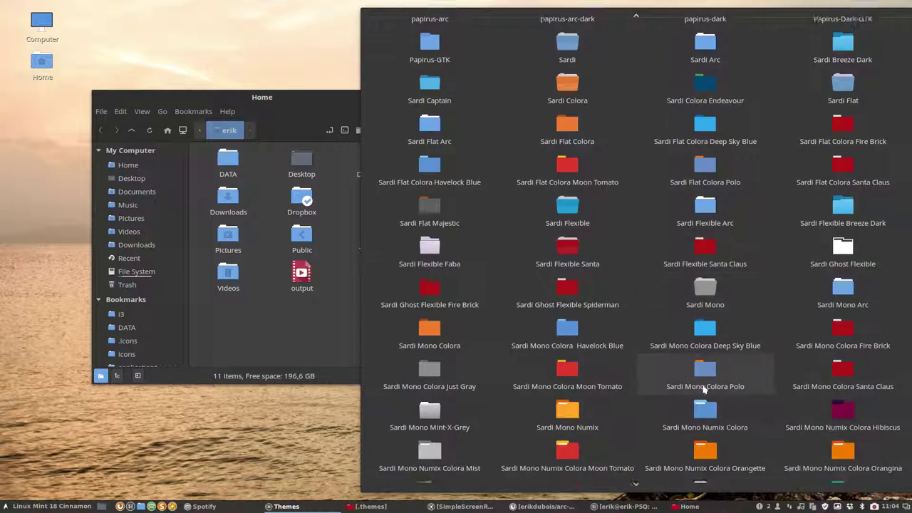
scroll(705, 389, "down", 1)
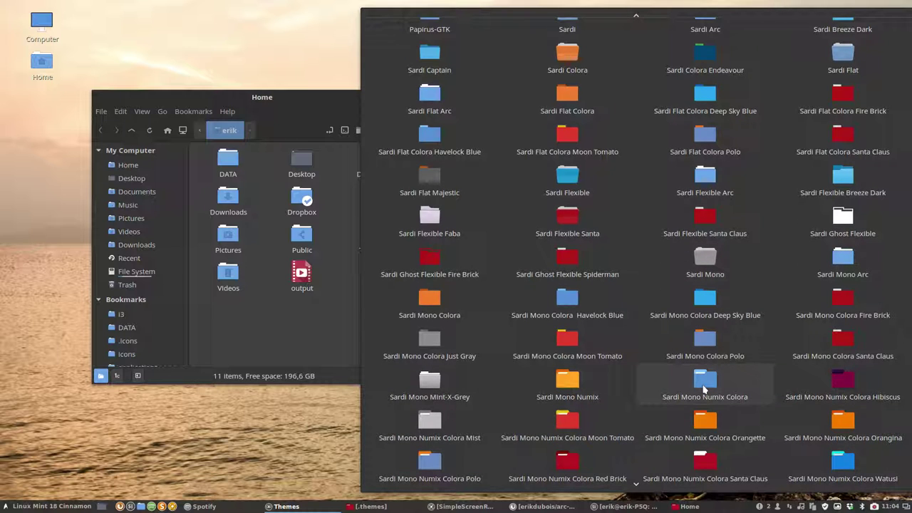
scroll(704, 388, "down", 3)
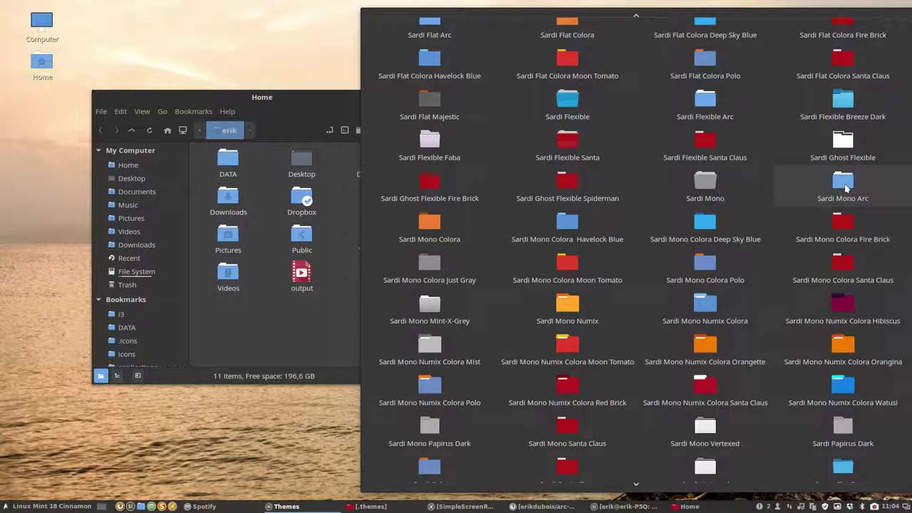
left_click(845, 187)
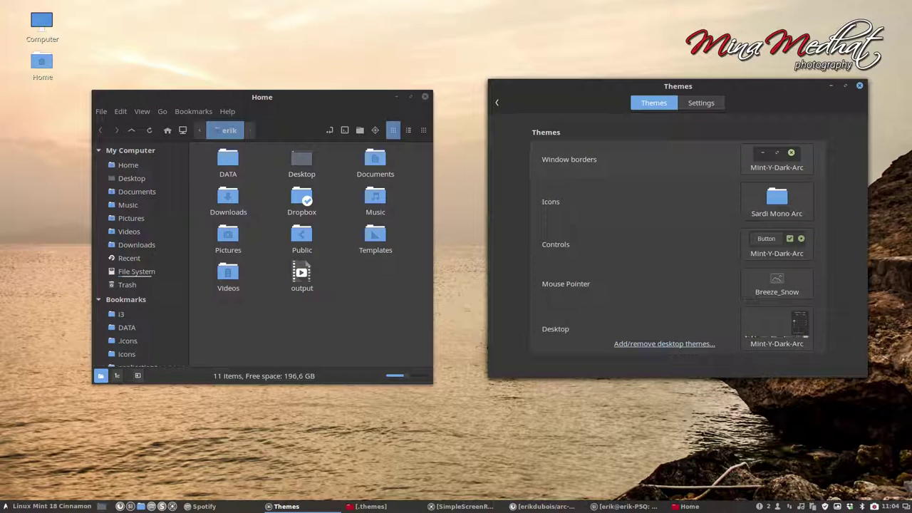
Set window borders, controls and desktop themes all to Mint-Y-Dark-Arch
key("super")
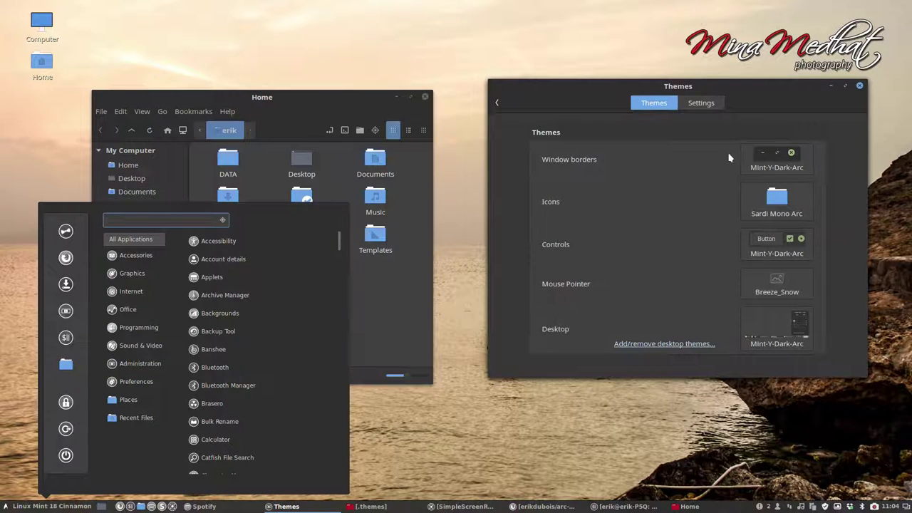
left_click(729, 158)
left_click(776, 159)
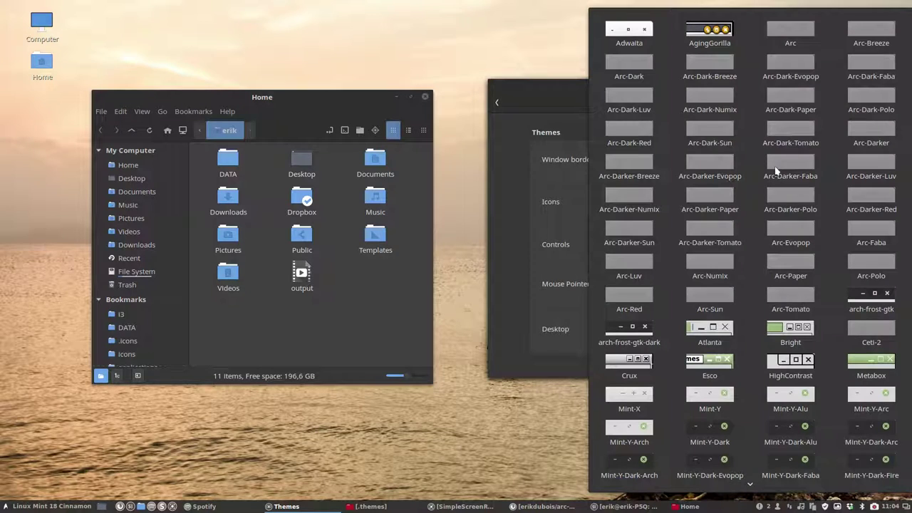
scroll(787, 378, "down", 3)
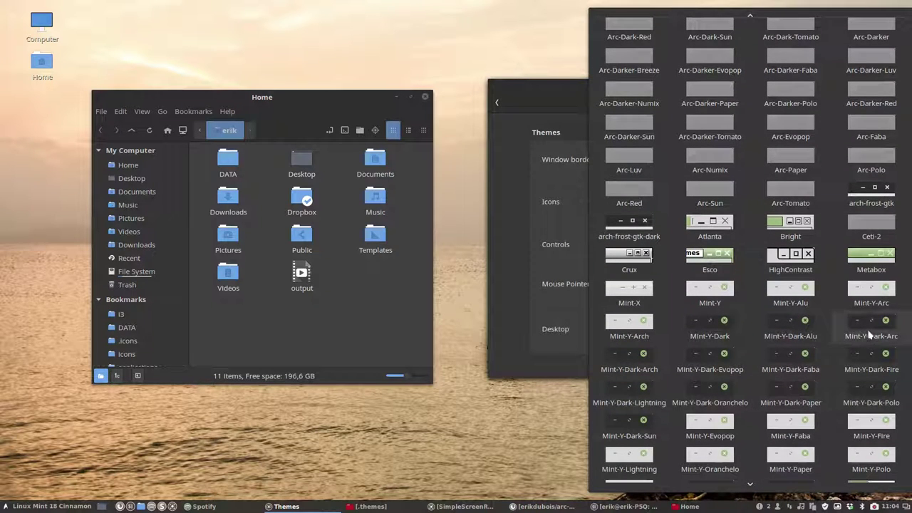
left_click(643, 365)
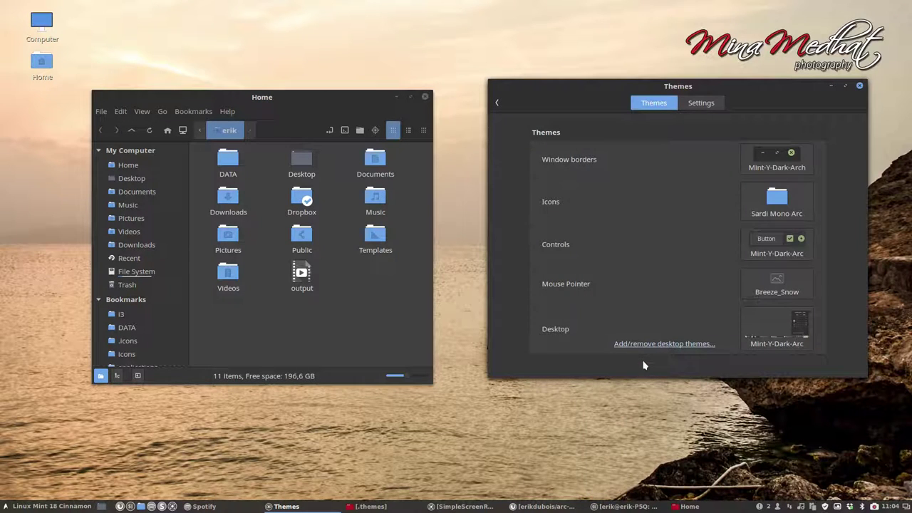
left_click(783, 242)
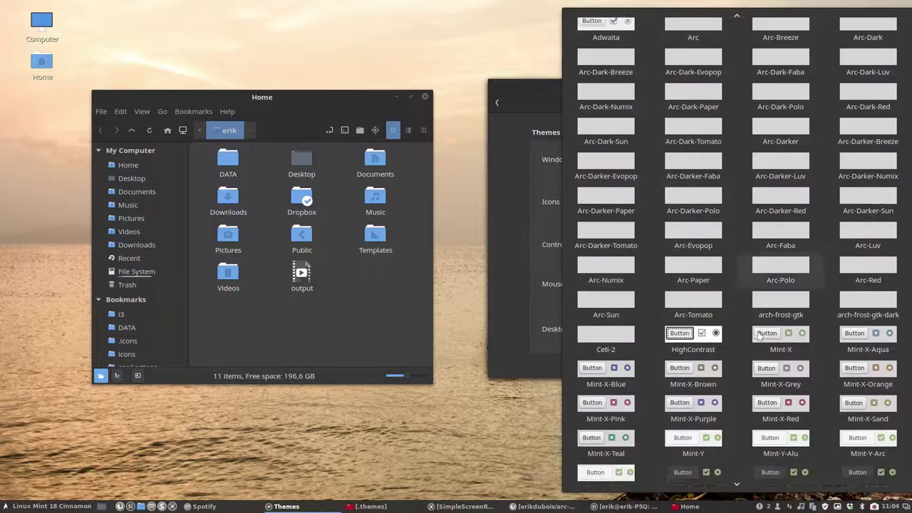
scroll(760, 337, "down", 3)
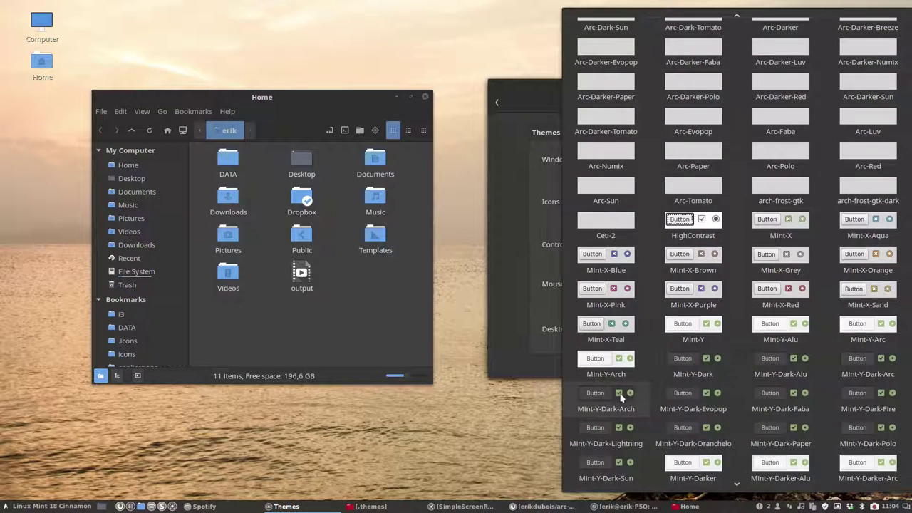
left_click(606, 397)
left_click(786, 339)
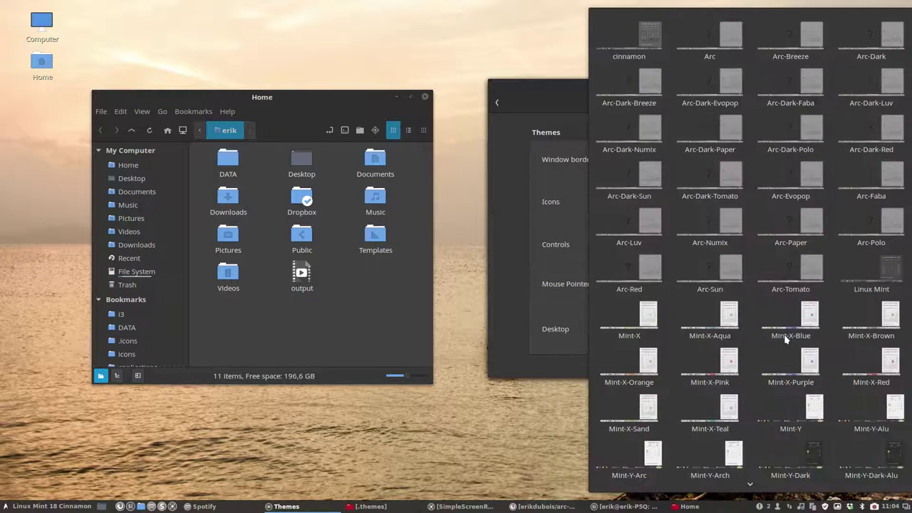
scroll(684, 371, "down", 3)
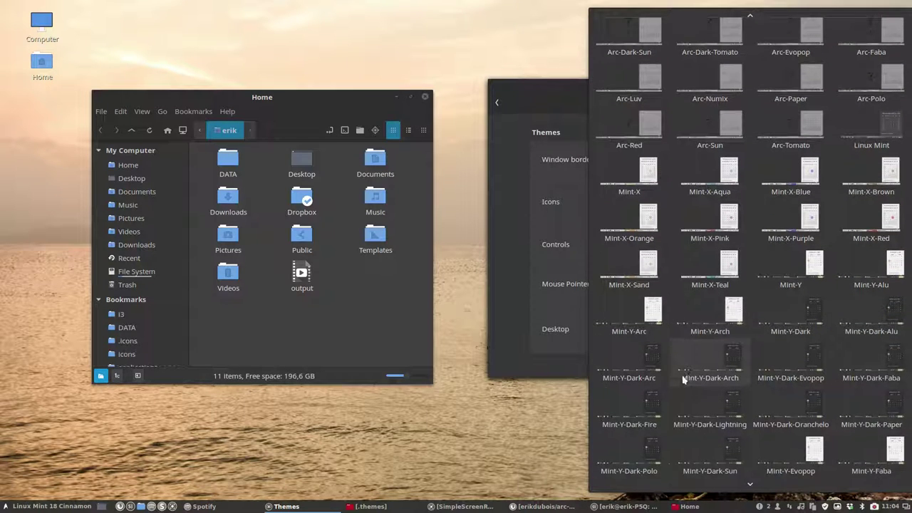
left_click(704, 371)
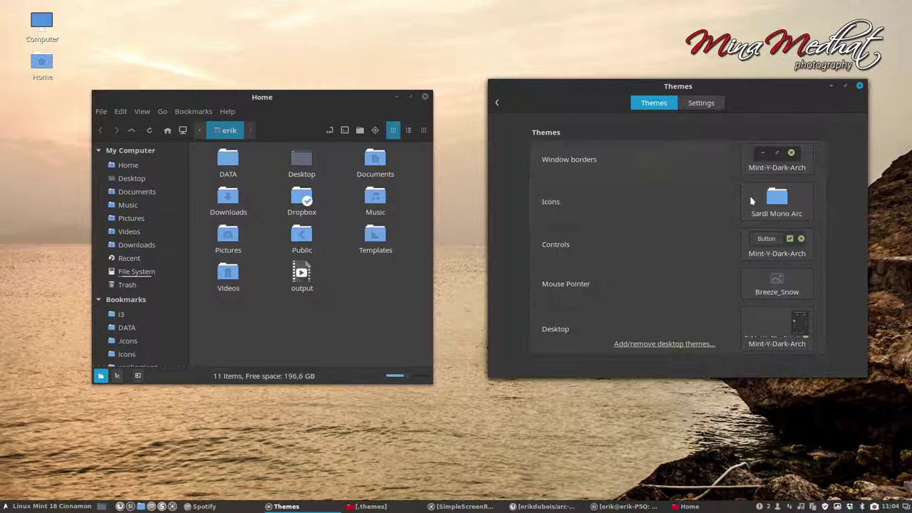
Try la-captaine, then Lüv as the icon theme
left_click(768, 199)
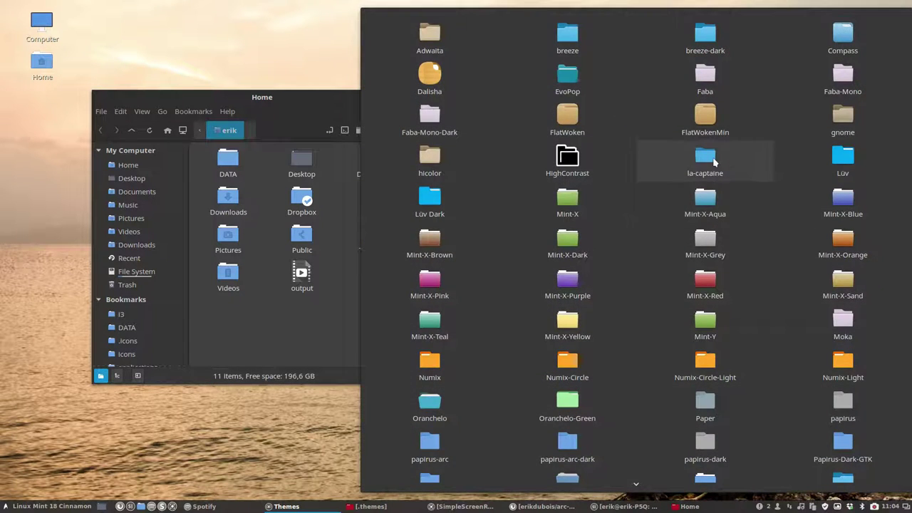
left_click(720, 174)
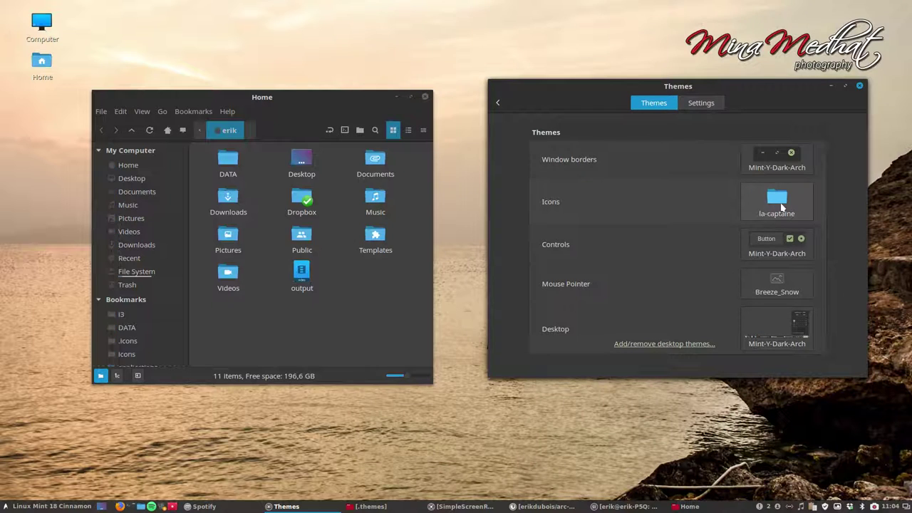
left_click(781, 206)
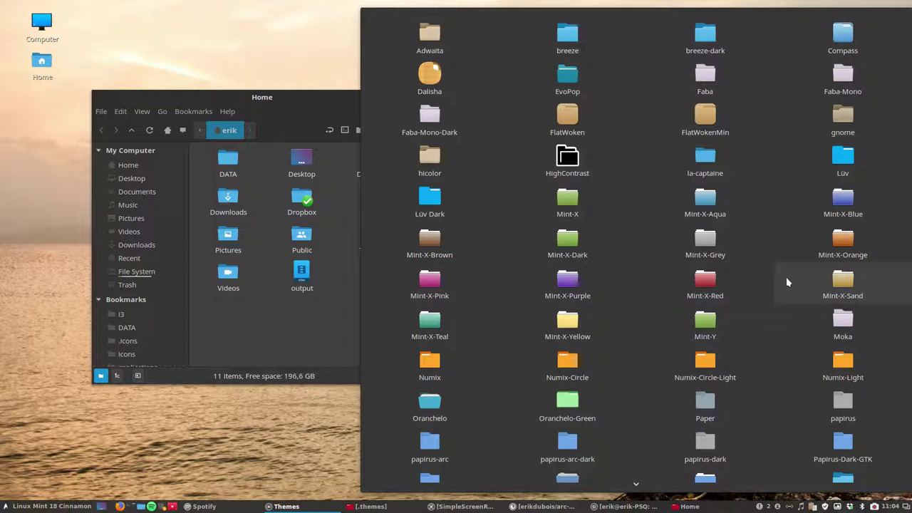
left_click(841, 165)
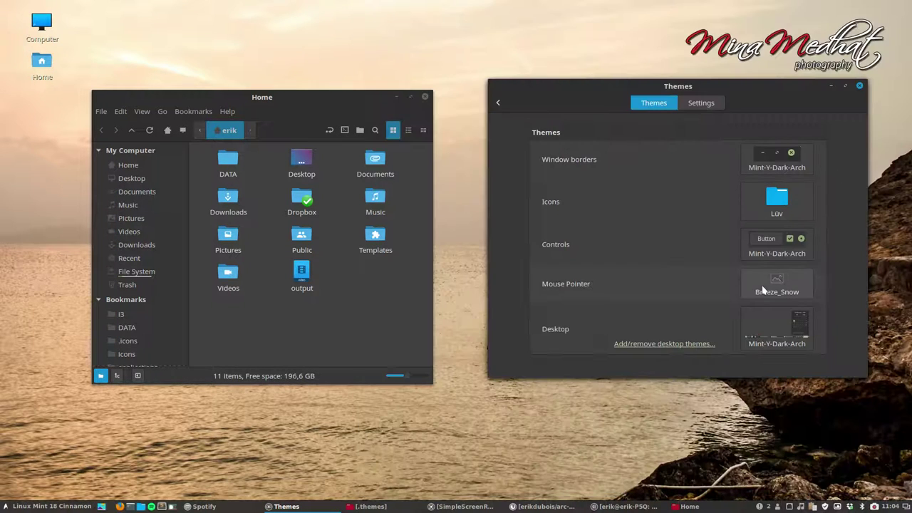
Try Sardi Mono Numix Colora, then apply Sardi Flat Colora Havelock Blue icons
left_click(773, 208)
scroll(764, 368, "down", 10)
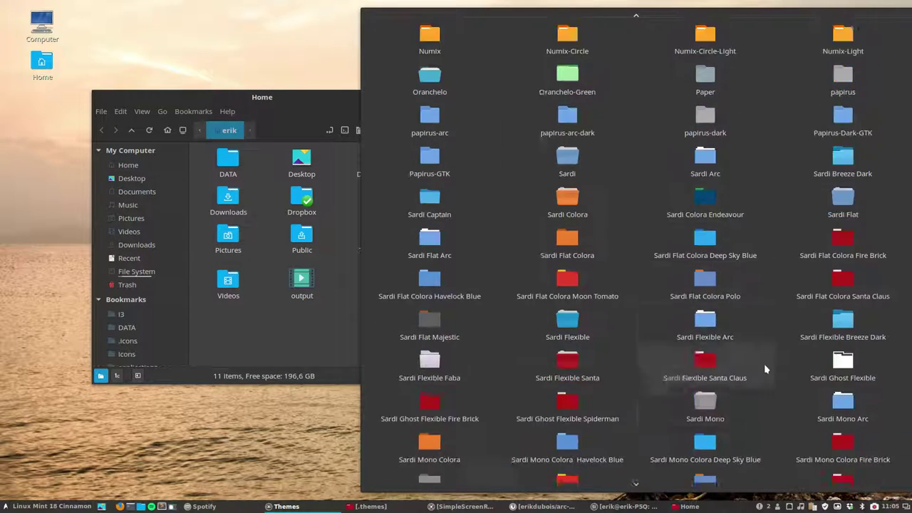
scroll(763, 368, "down", 3)
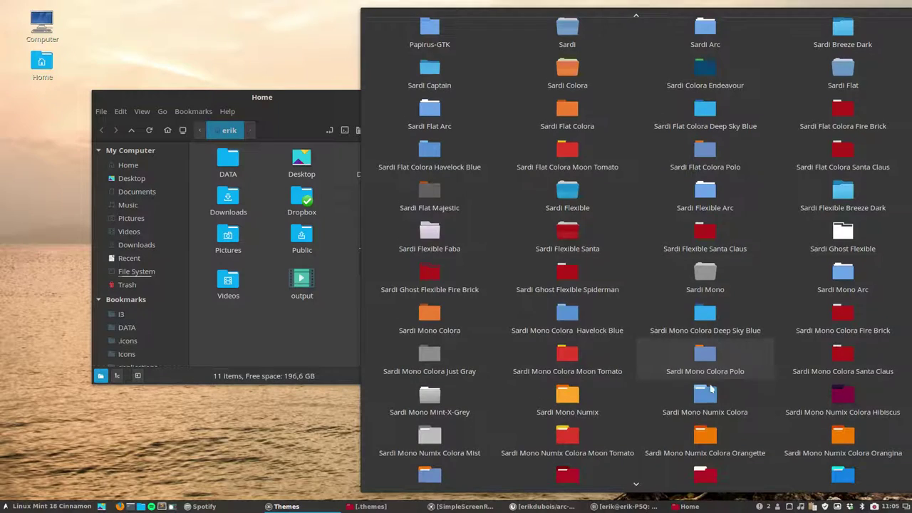
left_click(701, 389)
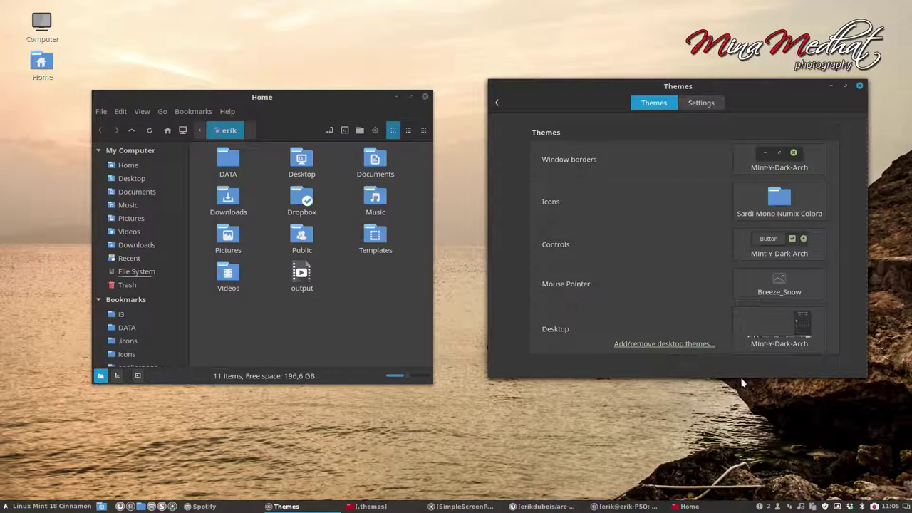
left_click(786, 205)
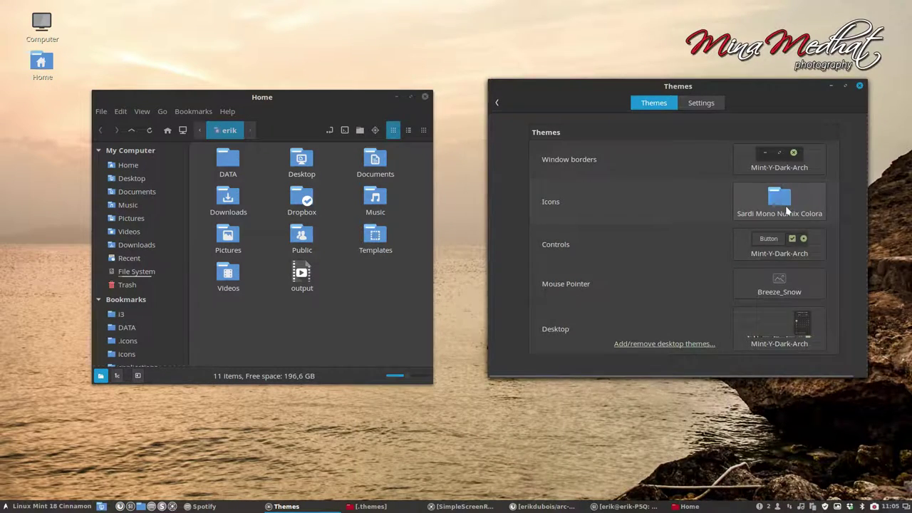
scroll(780, 307, "down", 8)
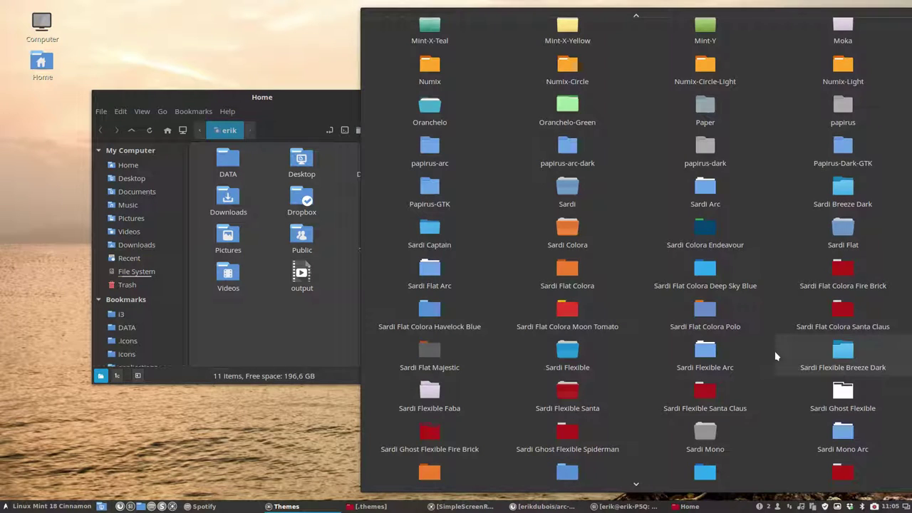
left_click(433, 313)
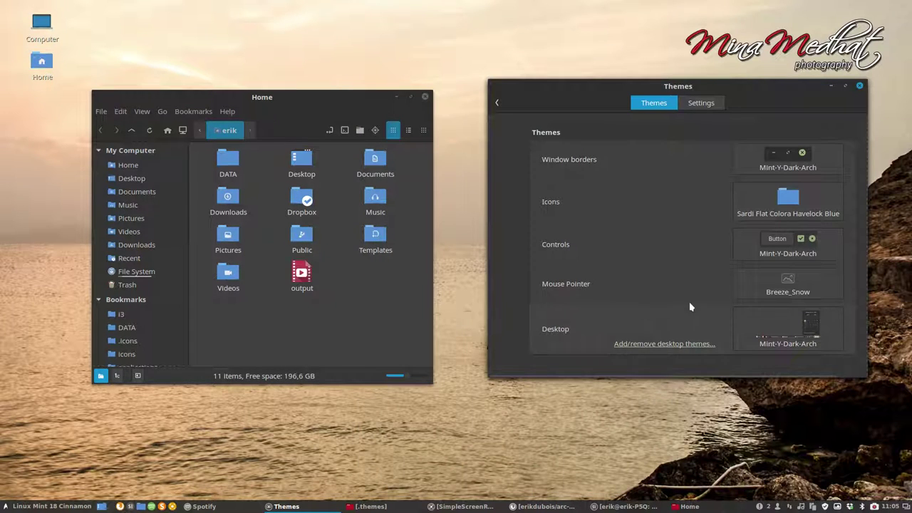
Reopen the icon theme chooser and dismiss it without changes
left_click(775, 287)
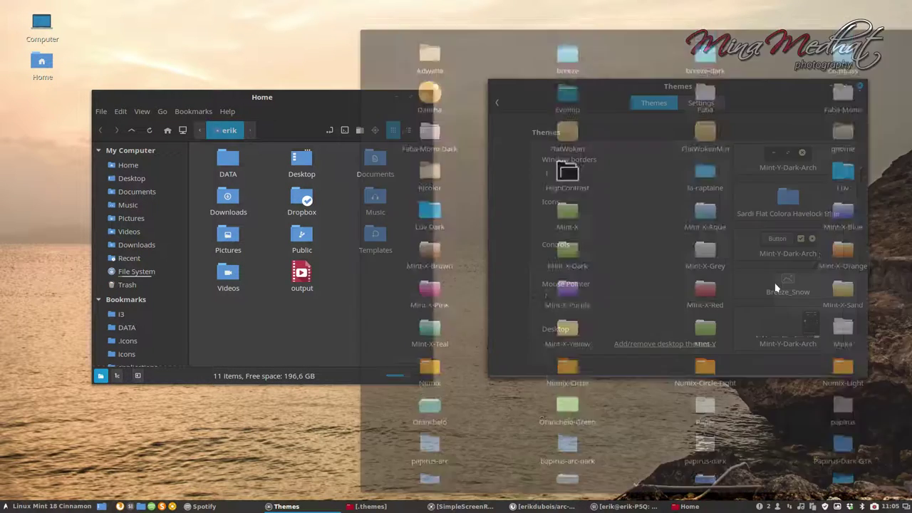
scroll(765, 442, "down", 5)
scroll(765, 446, "down", 2)
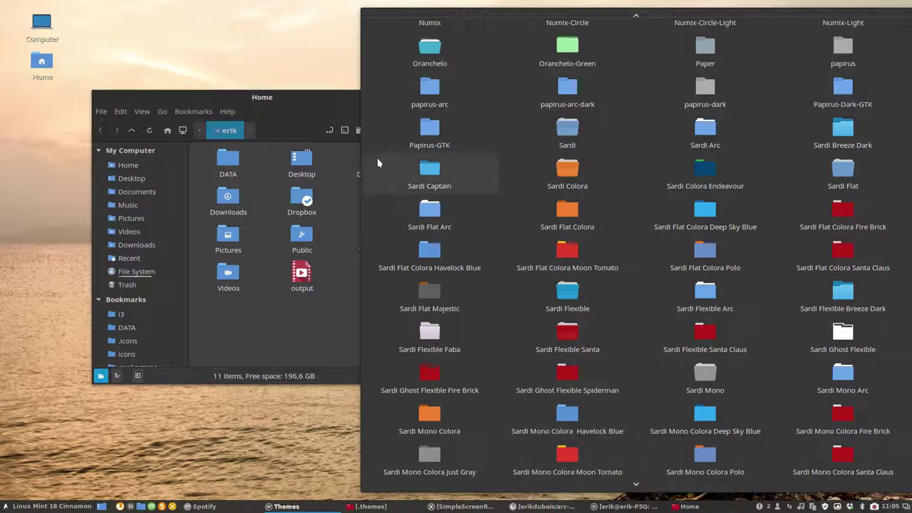
left_click(332, 115)
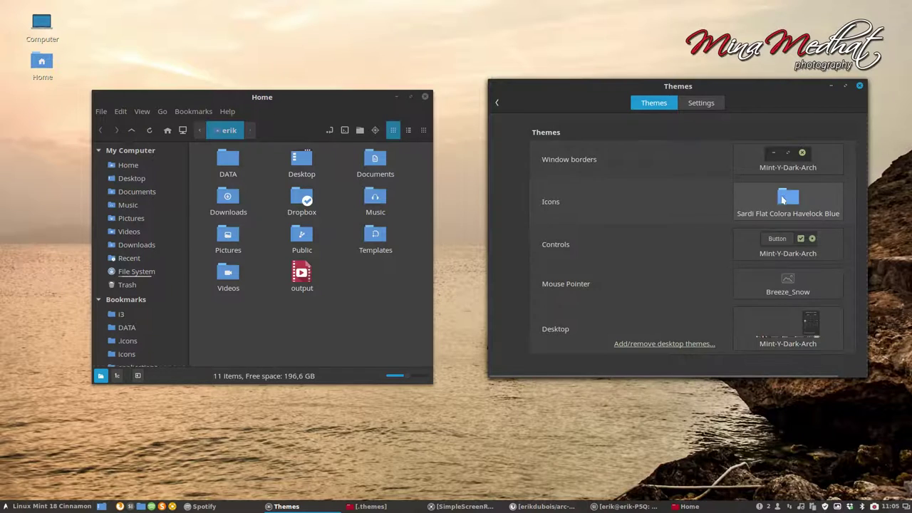
left_click(787, 158)
Try Mint-Y-Dark-Evopop, then set the window borders to Mint-Y-Dark-Fire
scroll(777, 305, "down", 5)
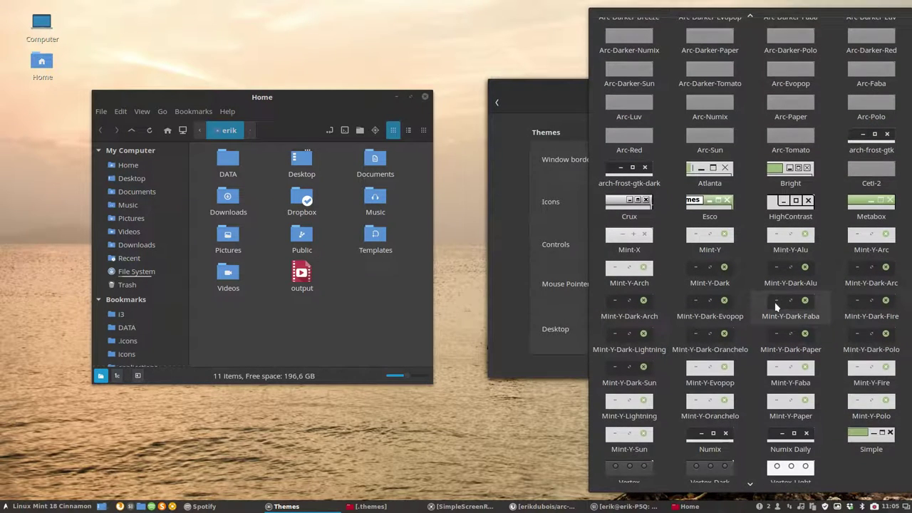
left_click(684, 306)
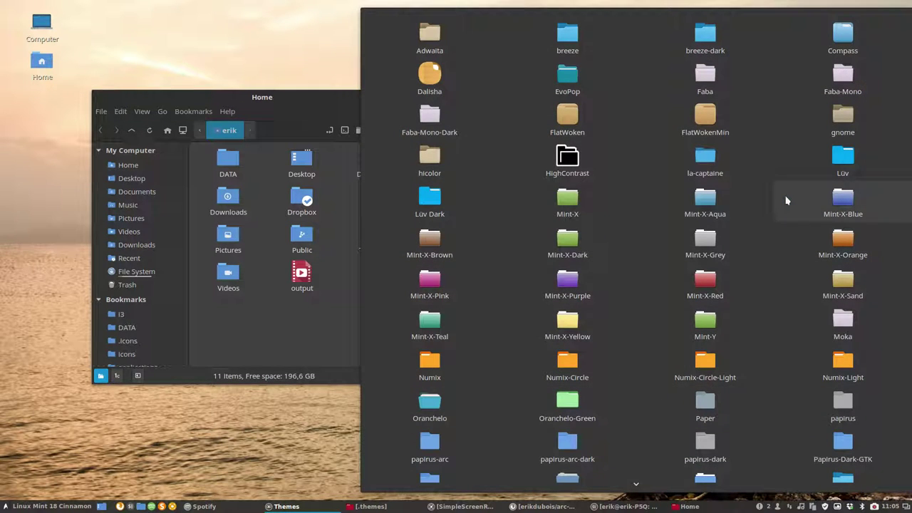
left_click(337, 104)
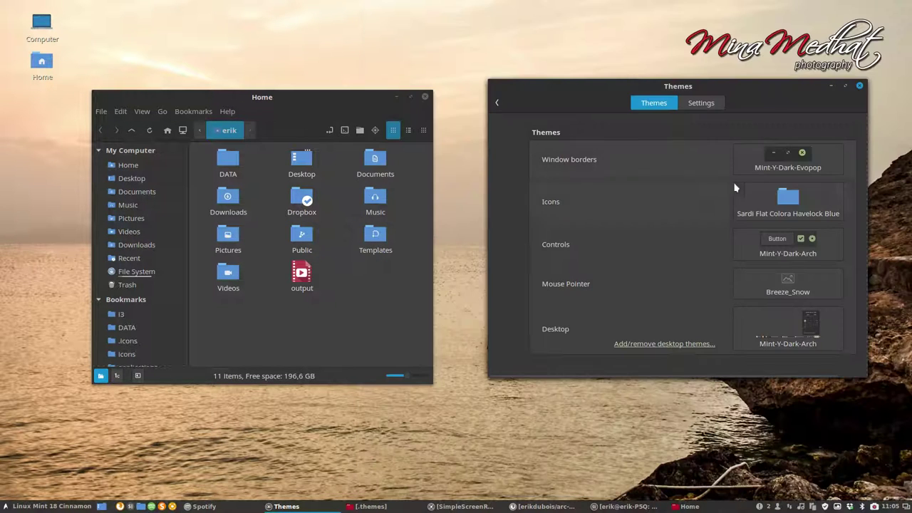
left_click(782, 171)
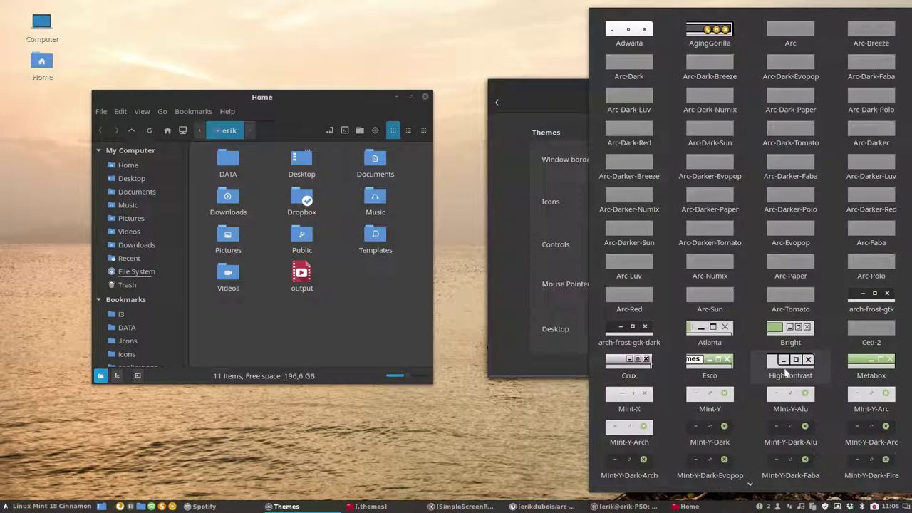
scroll(784, 372, "down", 5)
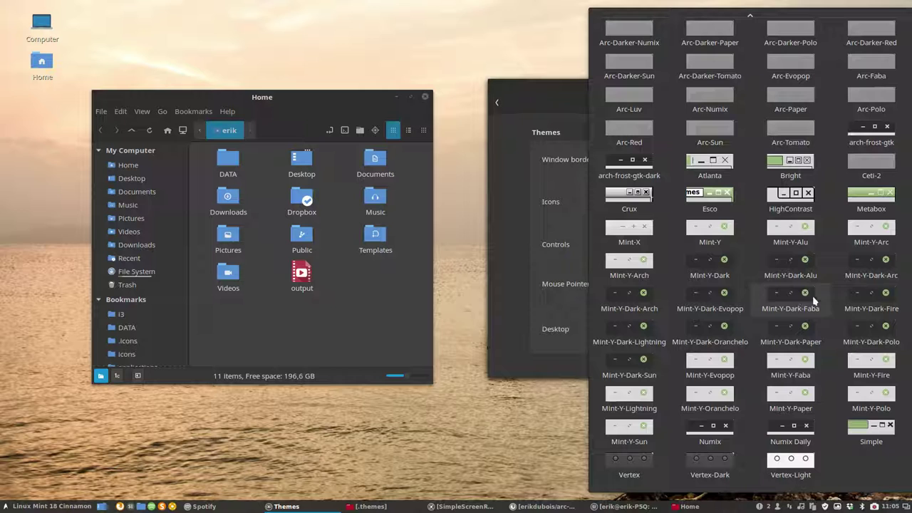
left_click(875, 302)
Set controls and desktop to Mint-Y-Dark-Fire and nudge the Themes window slightly
left_click(805, 249)
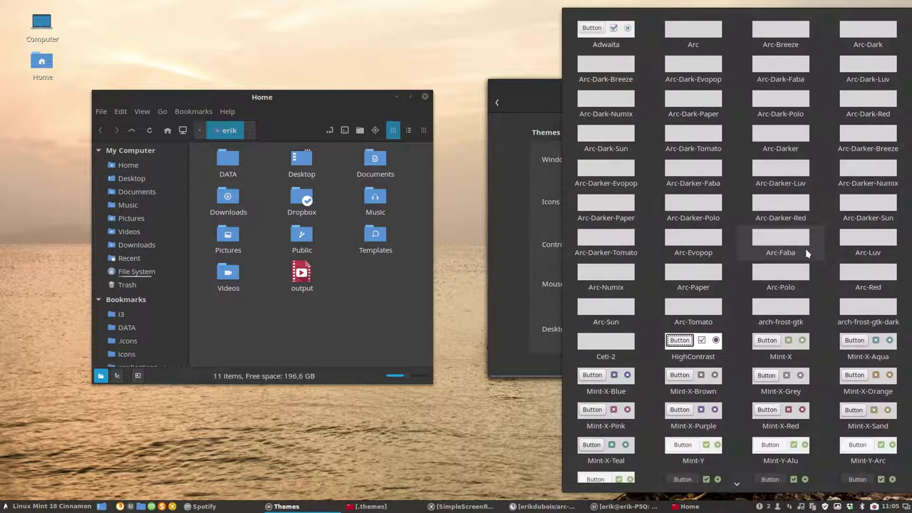
scroll(805, 248, "down", 5)
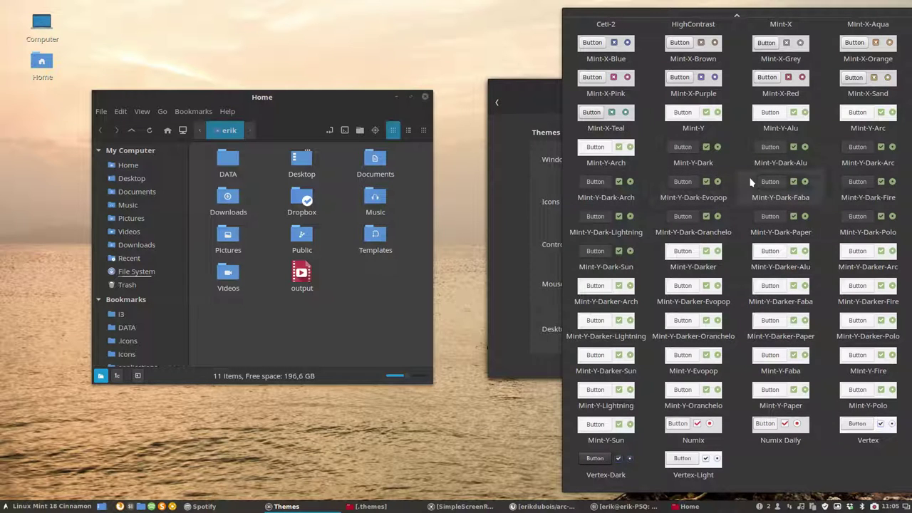
left_click(841, 183)
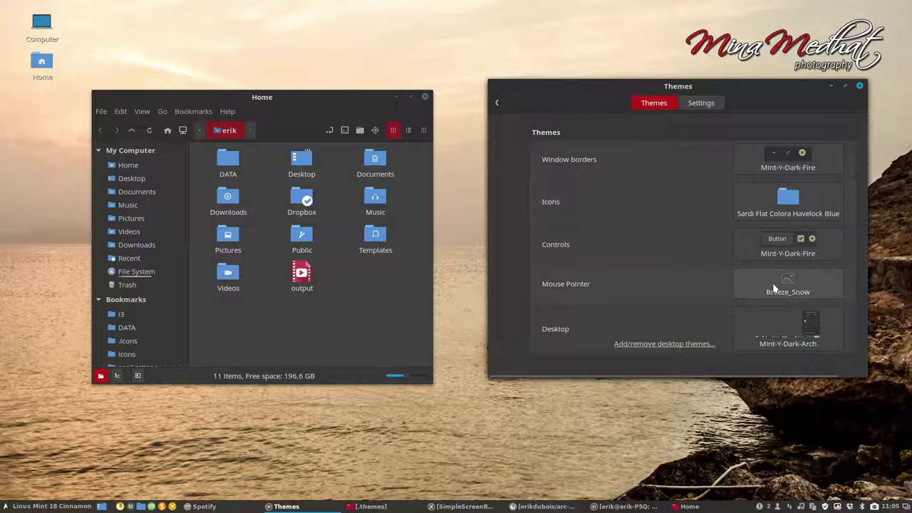
left_click(804, 322)
scroll(822, 455, "down", 3)
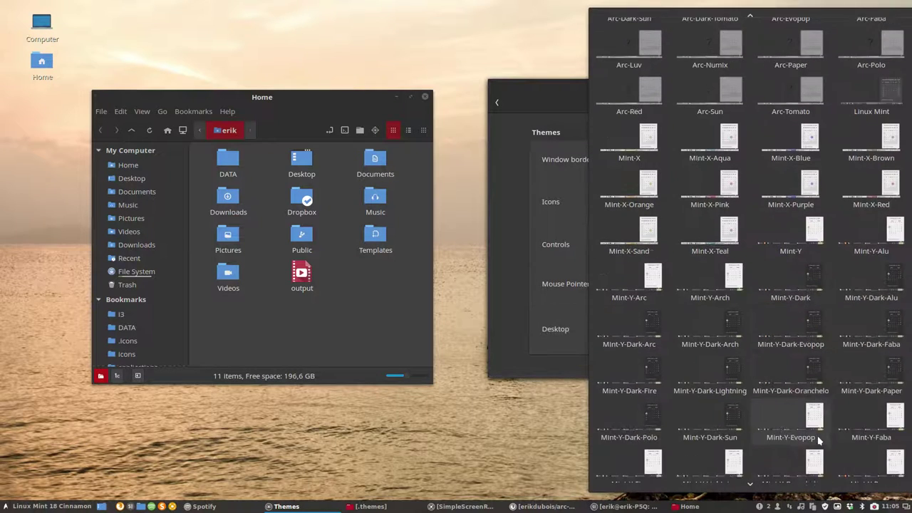
scroll(819, 440, "down", 1)
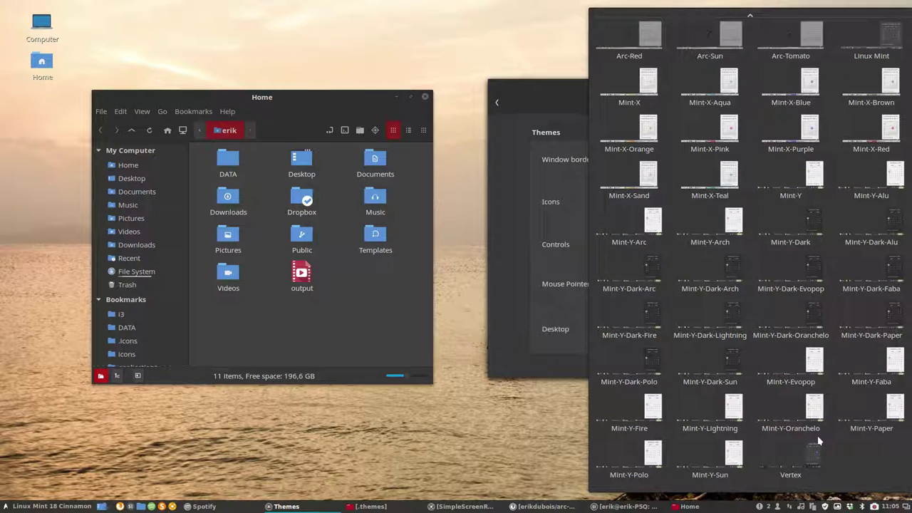
left_click(651, 318)
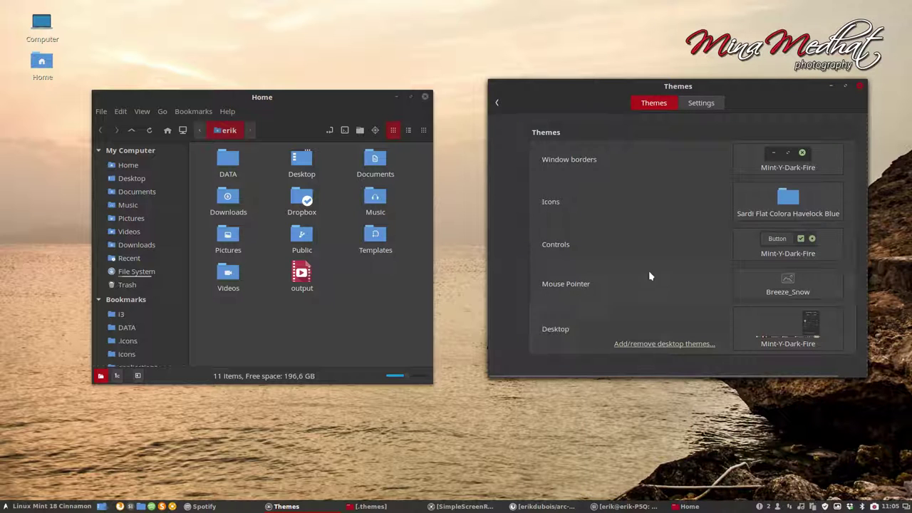
left_click_drag(689, 85, 676, 92)
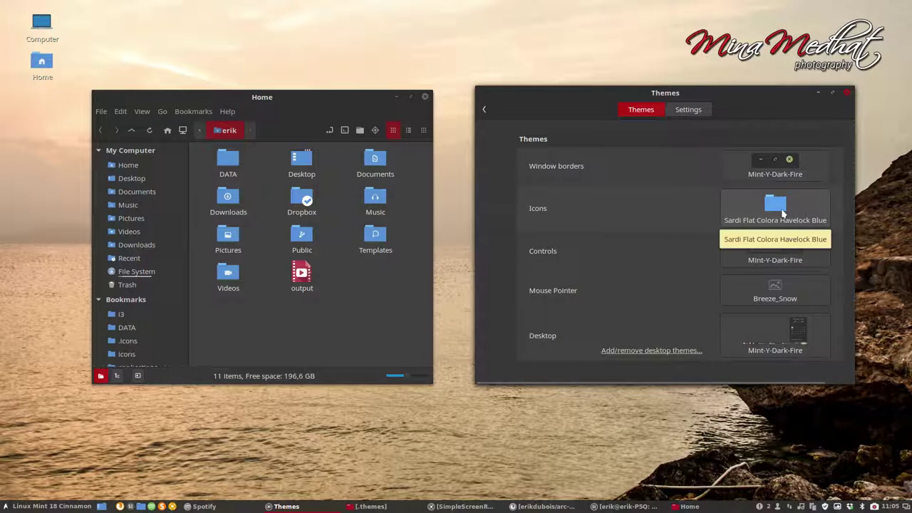
Switch icons to Sardi Flat Colora Santa Claus and window borders to Mint-Y-Dark-Lightning
left_click(782, 212)
scroll(773, 283, "down", 15)
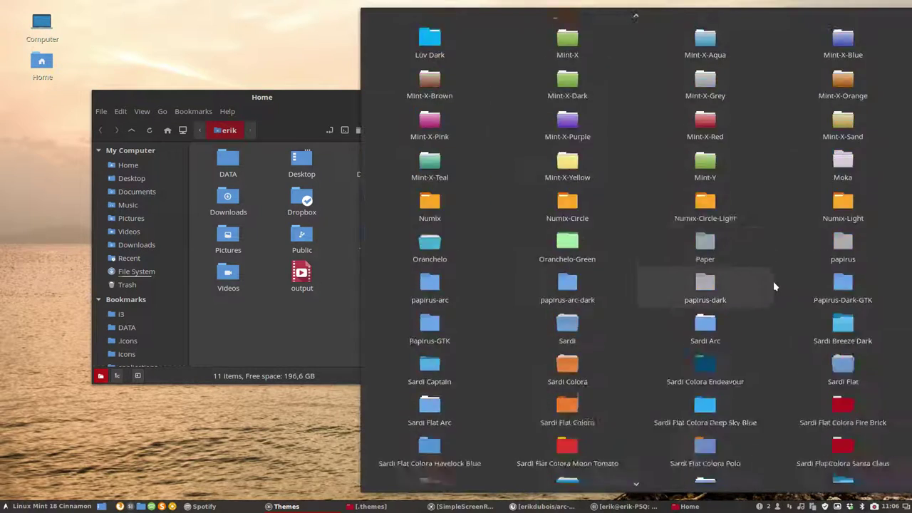
left_click(832, 89)
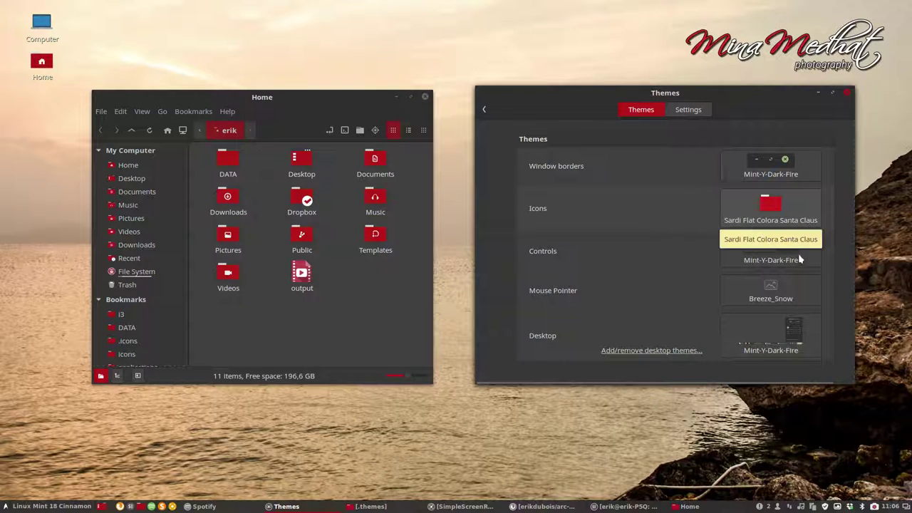
left_click(776, 171)
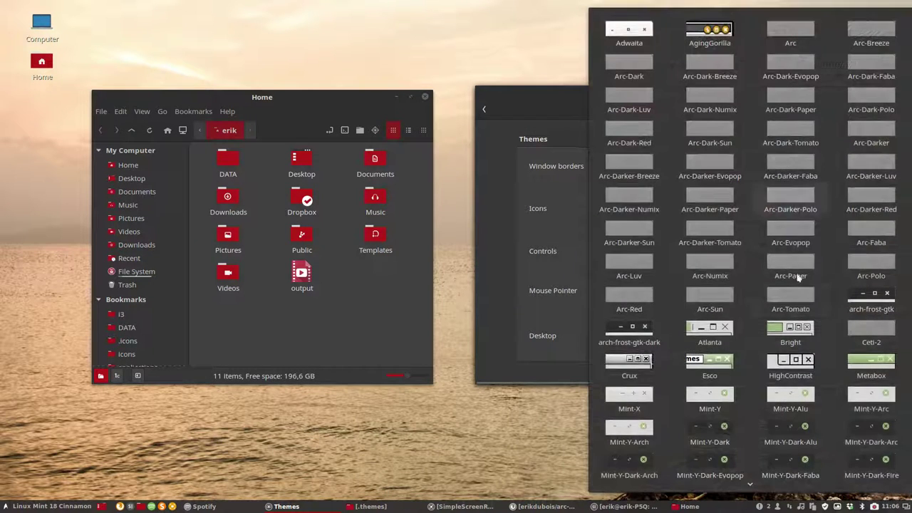
scroll(798, 278, "down", 3)
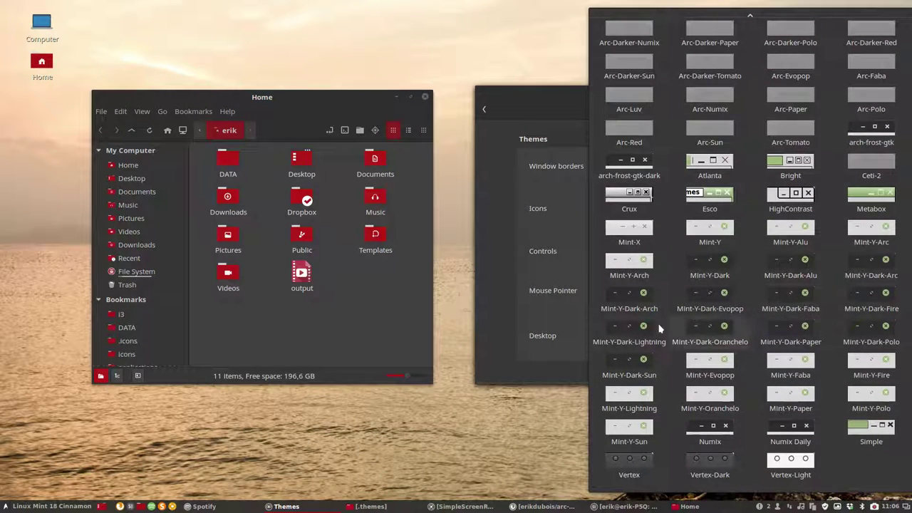
left_click(639, 339)
Set the controls and desktop themes to Mint-Y-Dark-Lightning
left_click(776, 249)
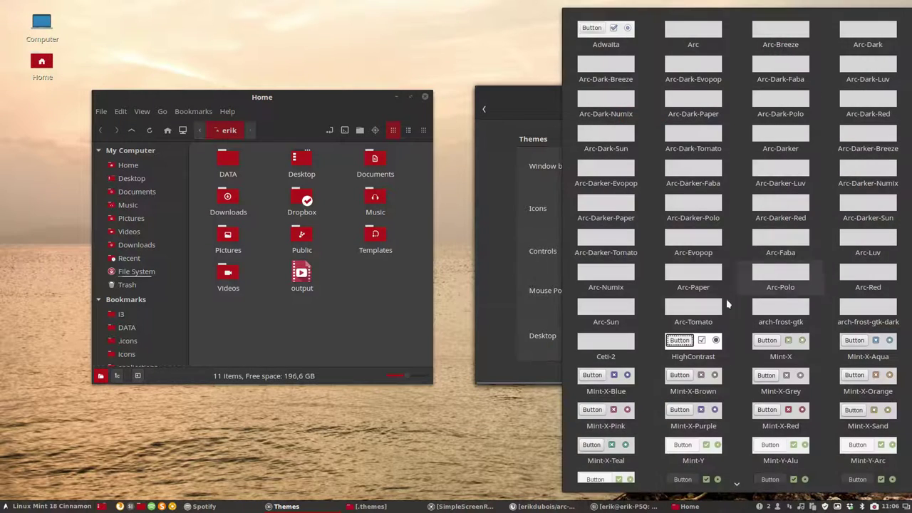
scroll(717, 314, "down", 3)
scroll(717, 312, "down", 2)
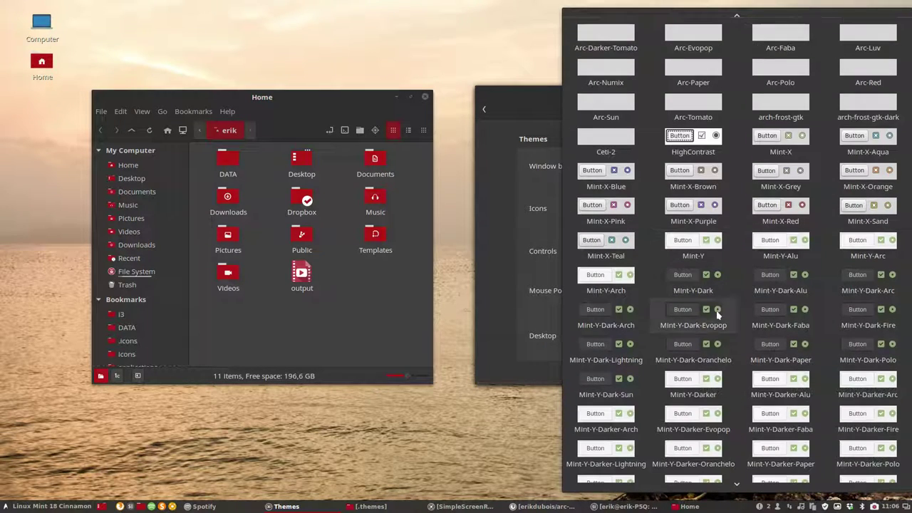
left_click(630, 347)
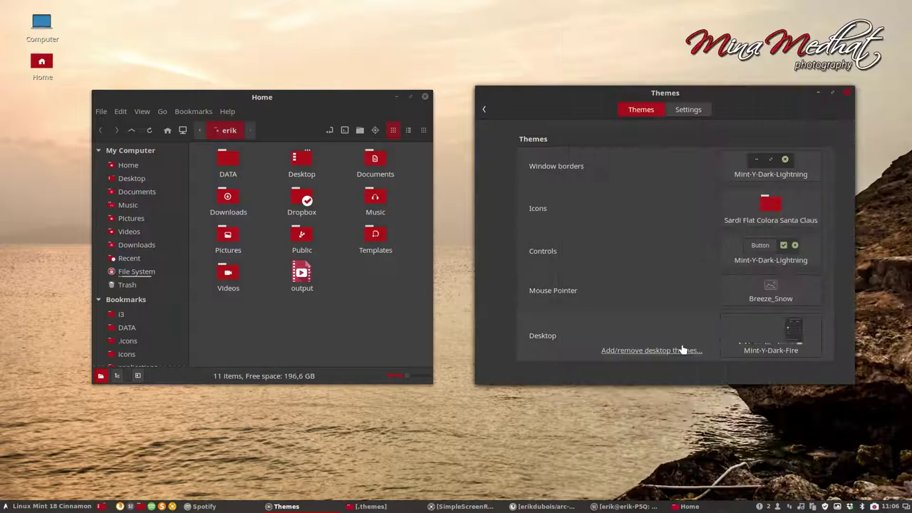
left_click(778, 326)
scroll(647, 356, "down", 4)
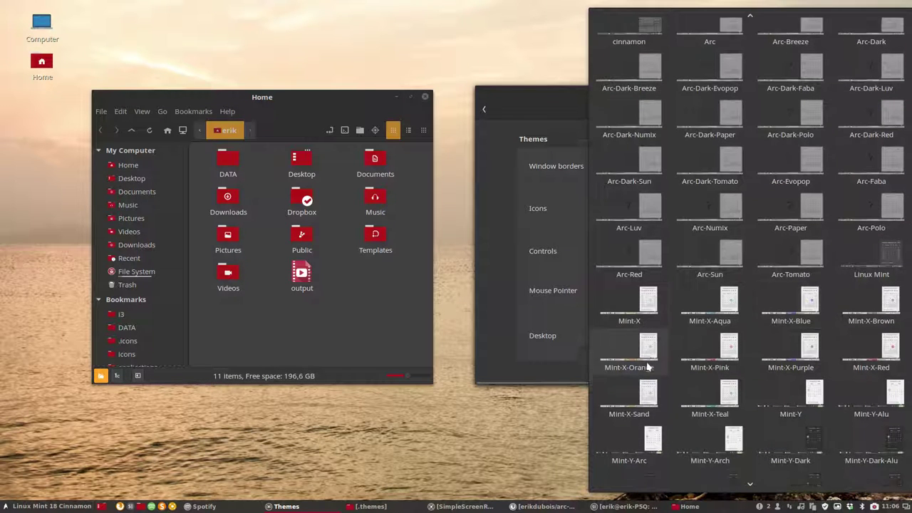
left_click(732, 320)
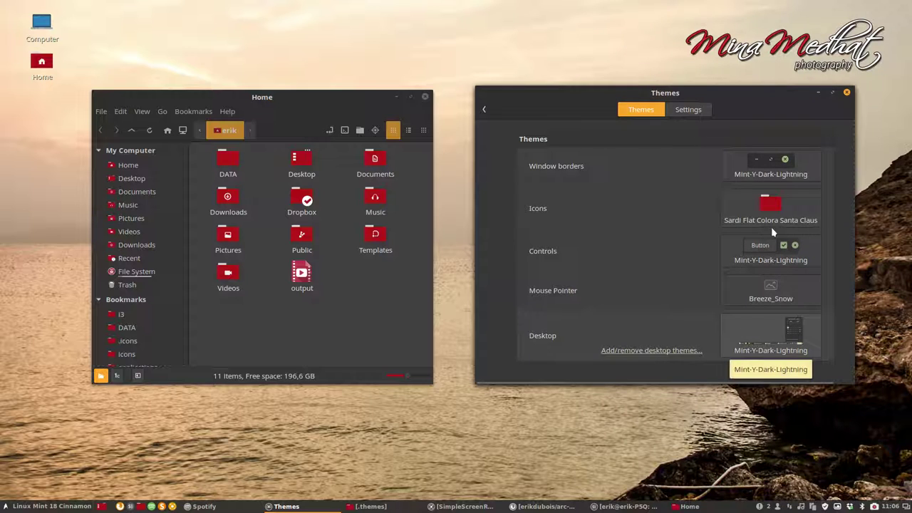
Try Numix-Circle-Light, then apply Sardi Mono Numix icons for orange folders
left_click(772, 211)
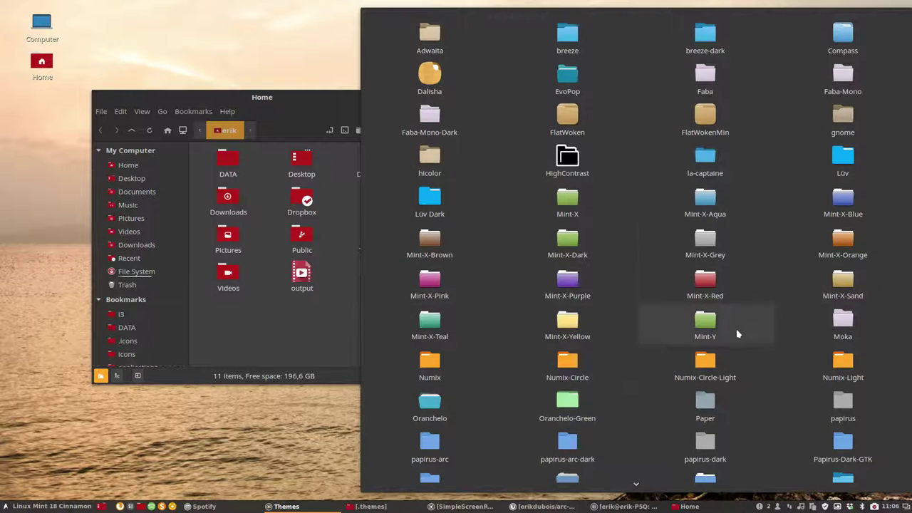
left_click(705, 360)
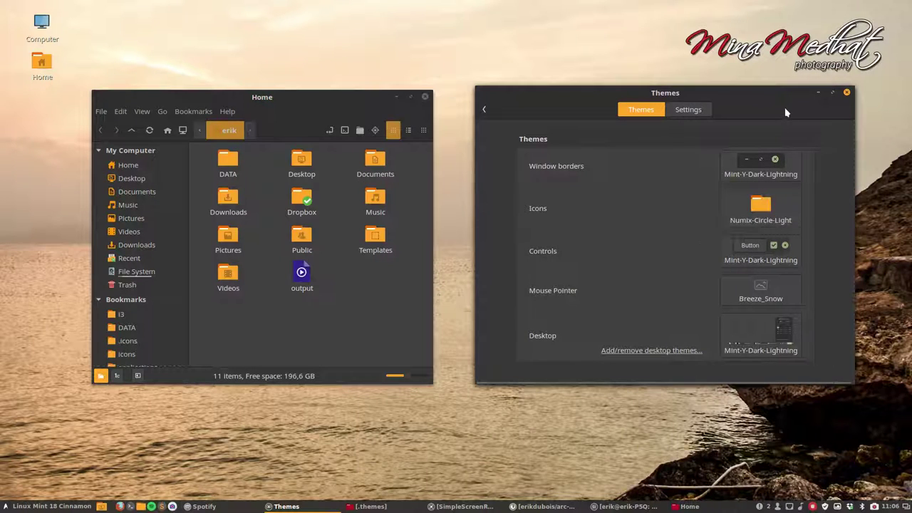
left_click(766, 205)
scroll(775, 267, "down", 5)
scroll(776, 272, "down", 2)
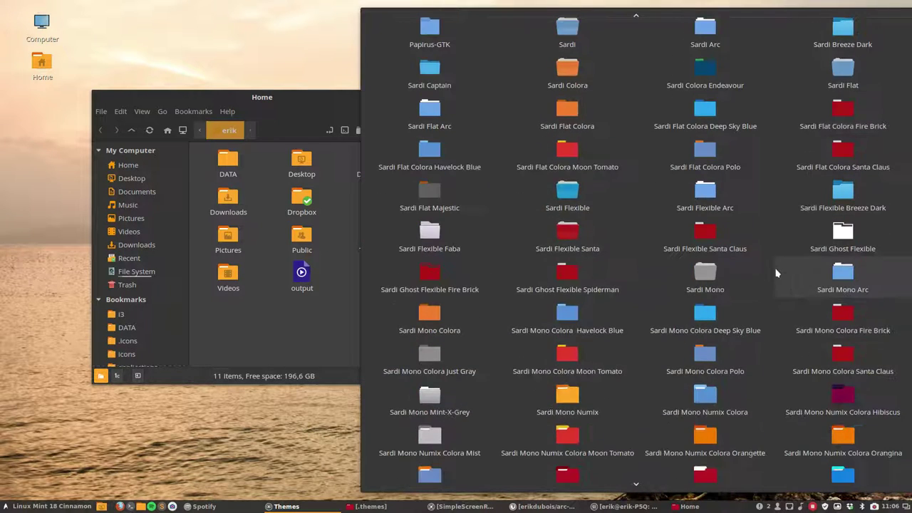
left_click(598, 400)
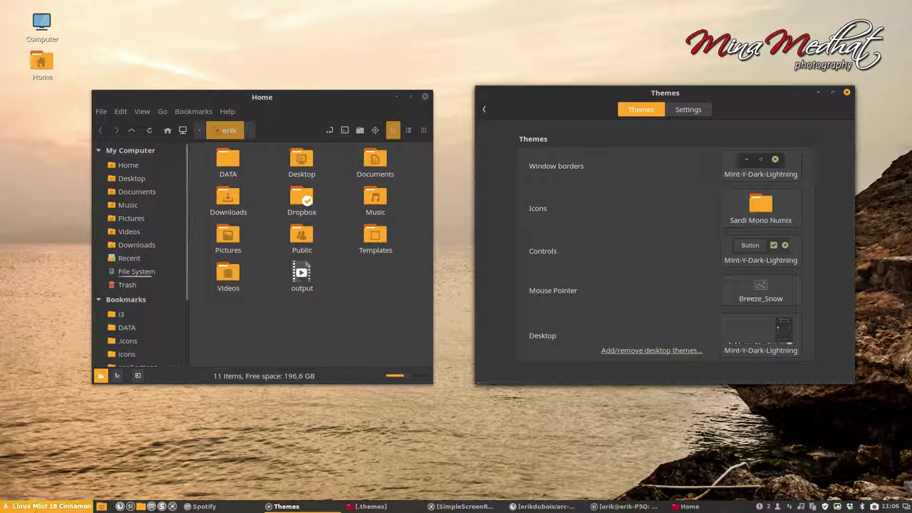
Dismiss the application menu and close the icon chooser unchanged
left_click(35, 507)
key("Escape")
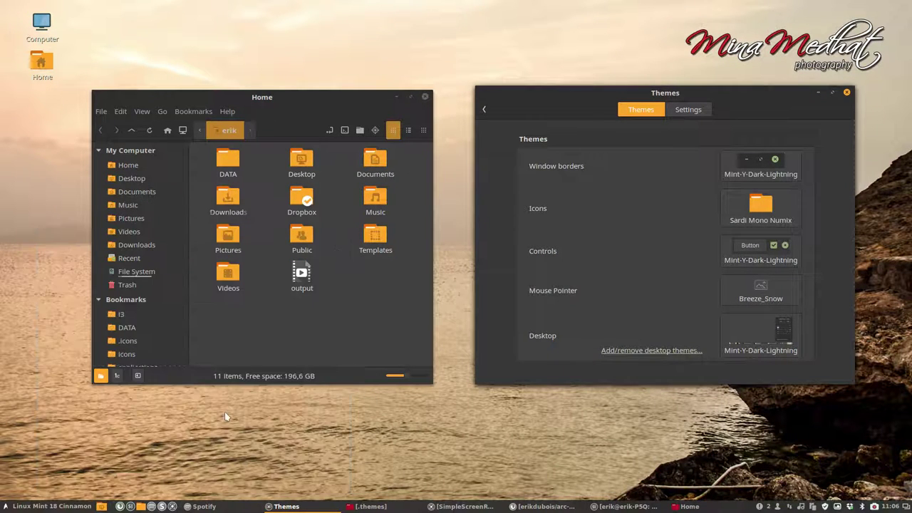
left_click(760, 208)
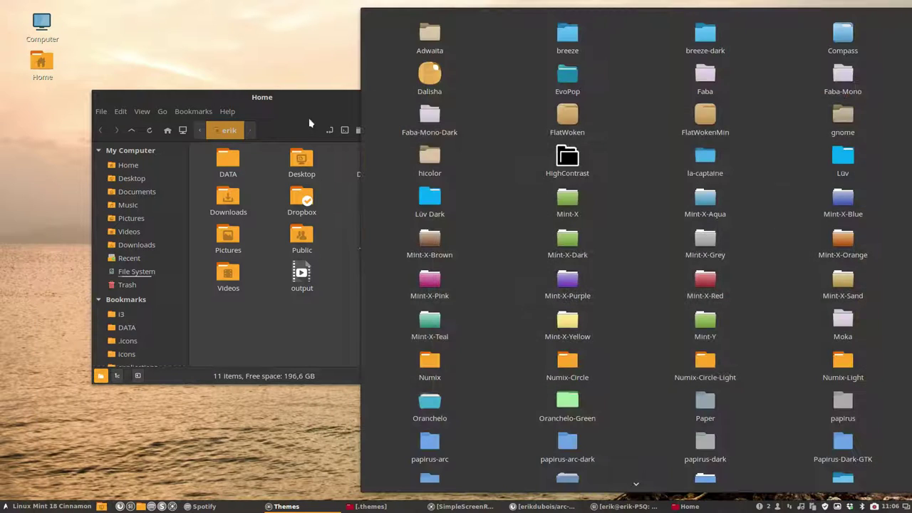
left_click(309, 117)
Set window borders, controls and desktop to Mint-Y-Dark-Oranchelo
left_click(769, 162)
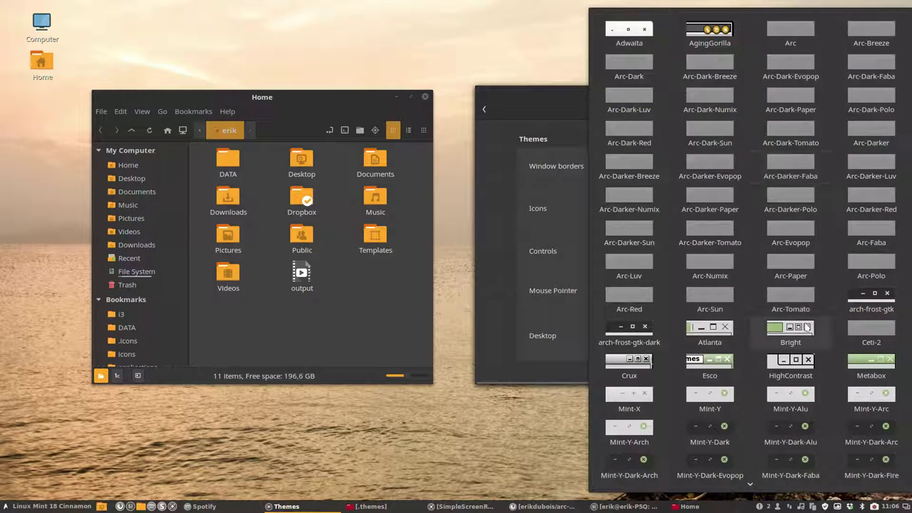
scroll(784, 321, "down", 5)
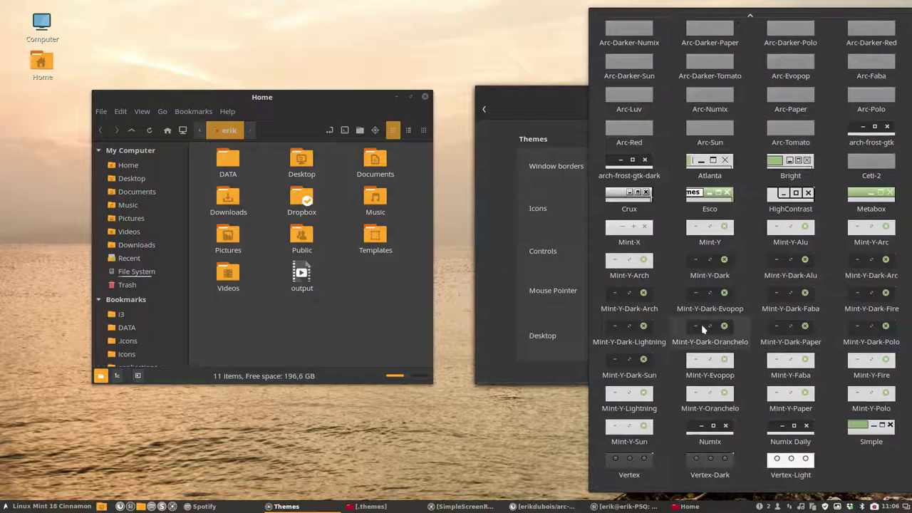
left_click(701, 324)
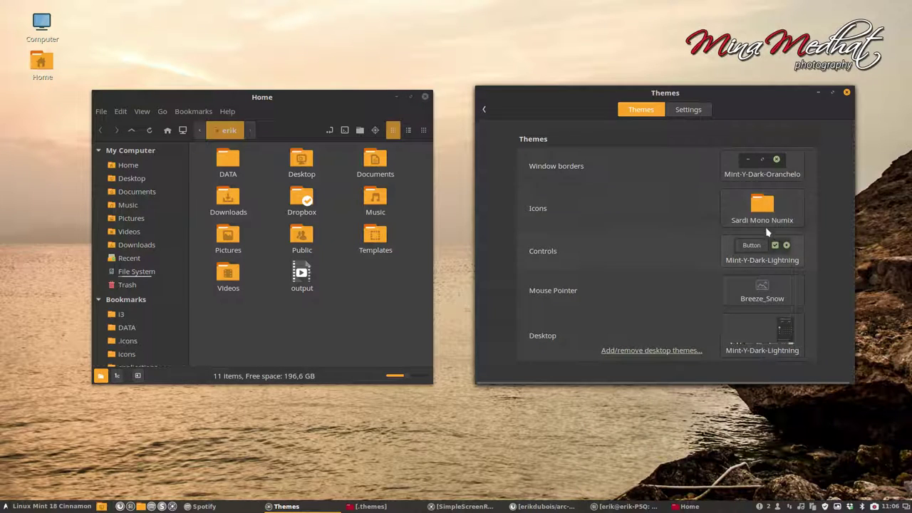
left_click(774, 258)
scroll(774, 276, "down", 3)
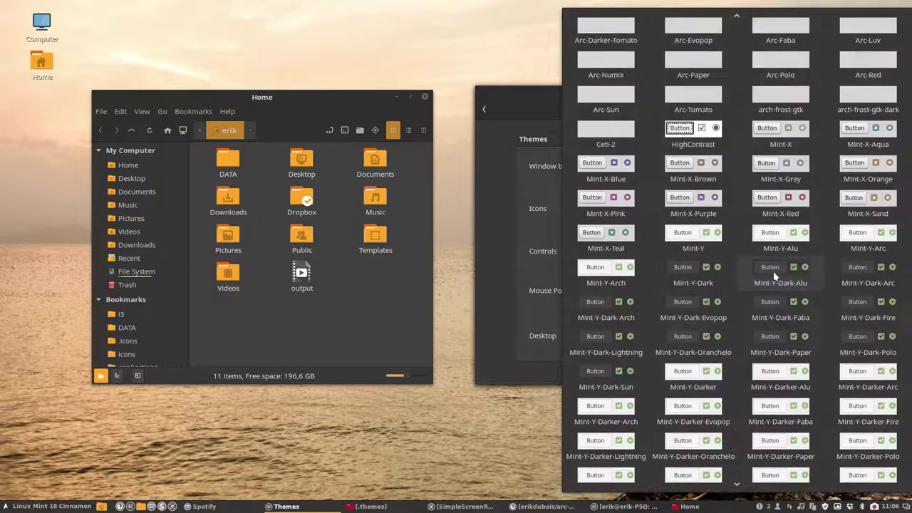
scroll(774, 276, "down", 2)
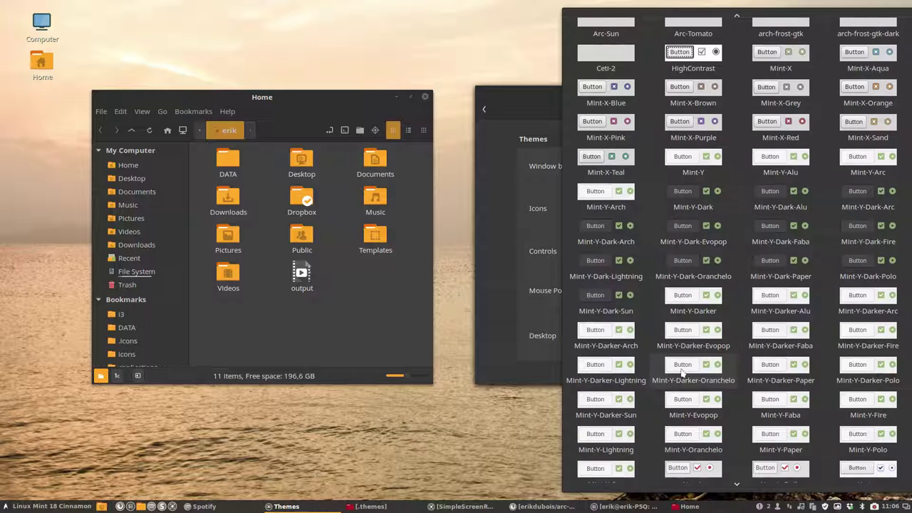
left_click(699, 265)
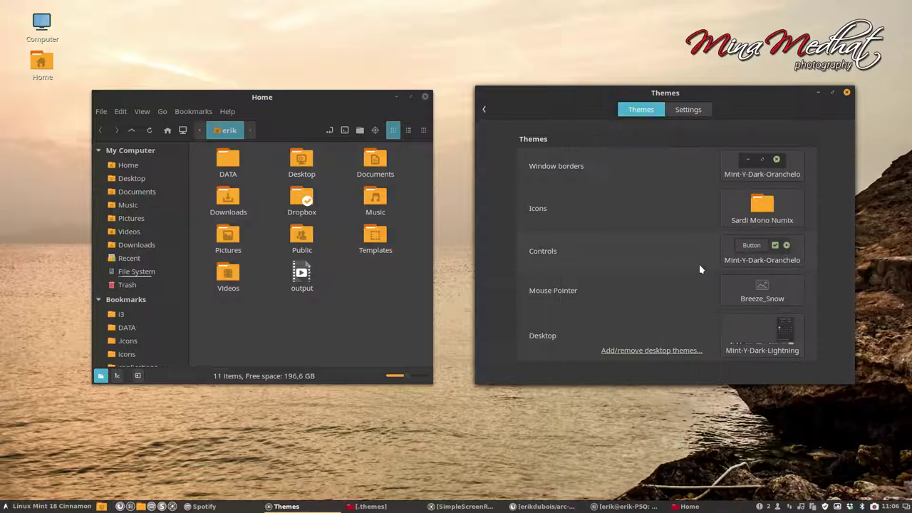
left_click(776, 332)
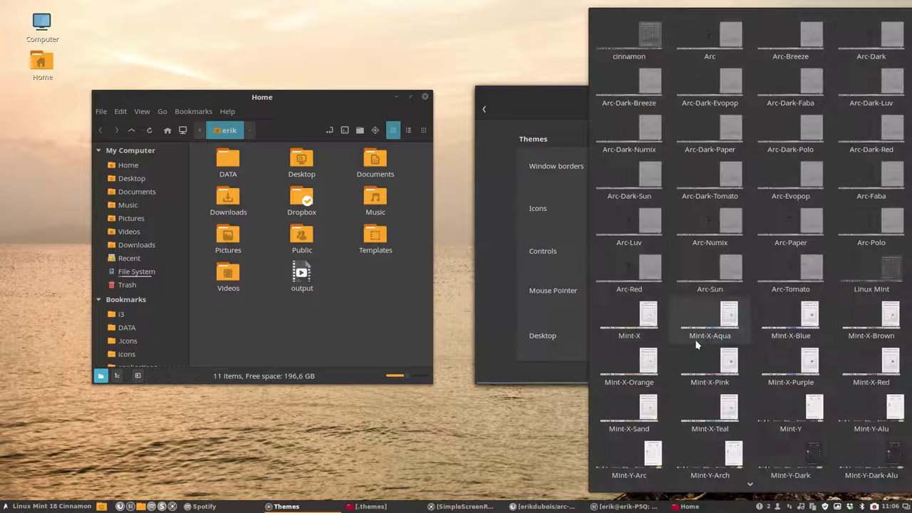
scroll(694, 348, "down", 5)
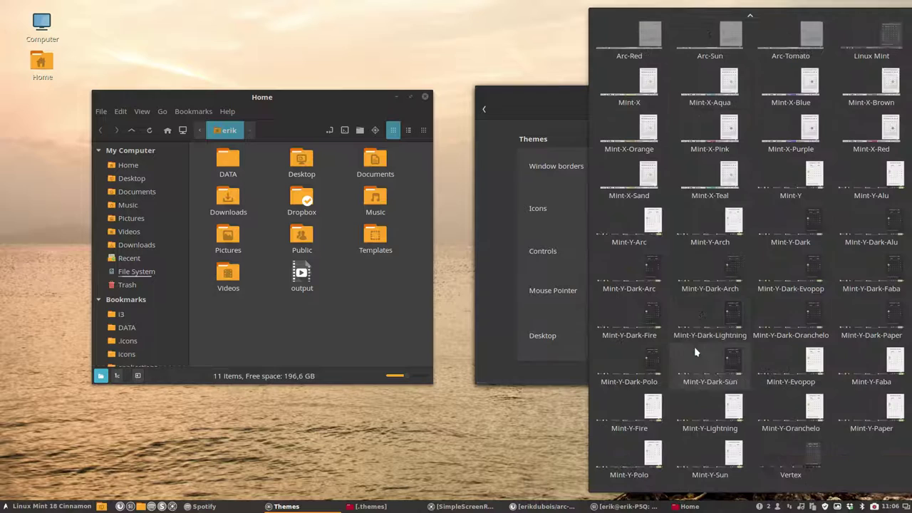
left_click(791, 321)
Apply the Oranchelo icon theme and bring the Home file manager forward
left_click(766, 210)
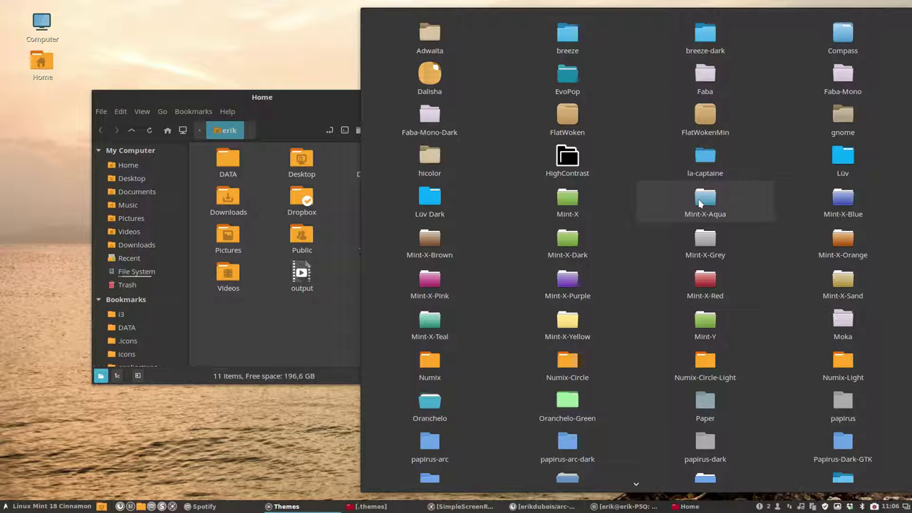
scroll(629, 313, "down", 1)
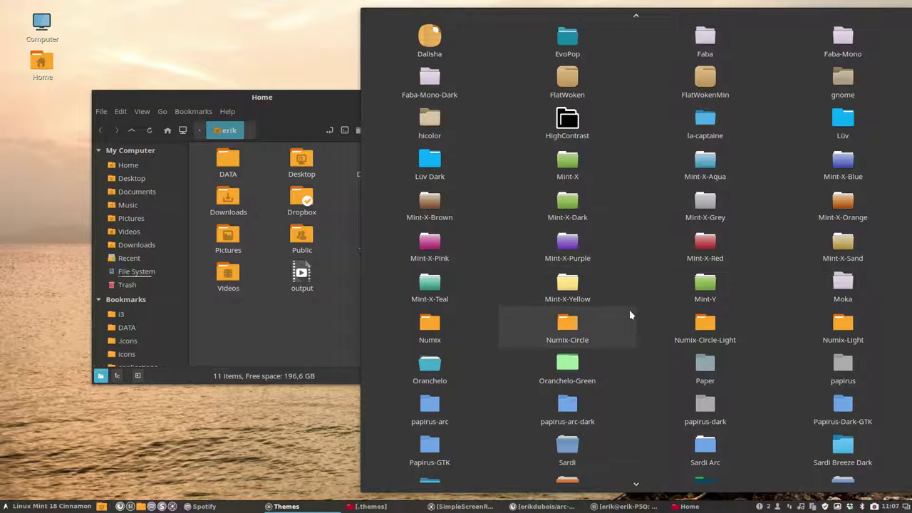
left_click(428, 350)
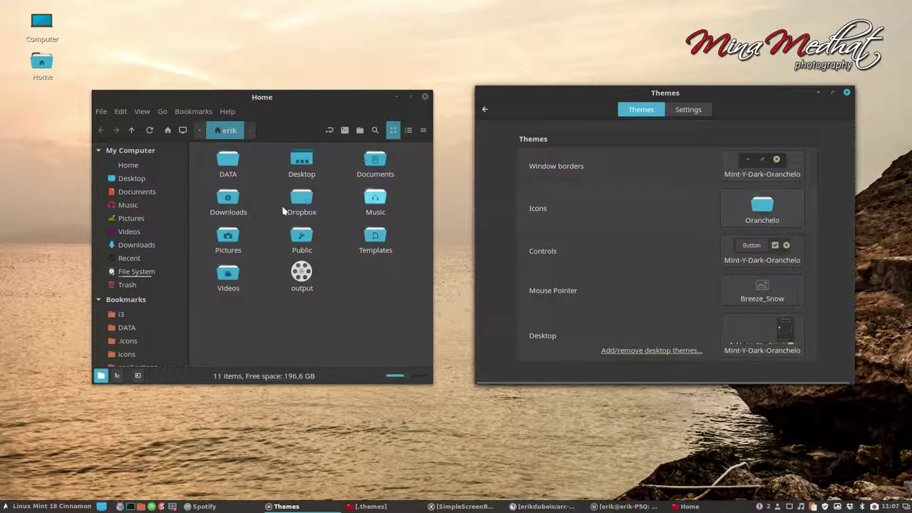
scroll(128, 307, "down", 3)
scroll(129, 309, "up", 3)
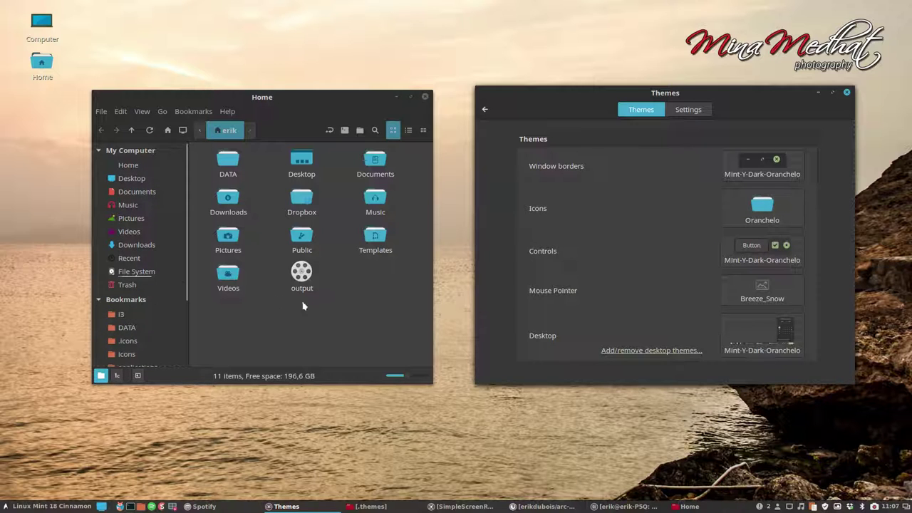
left_click(339, 319)
left_click(50, 505)
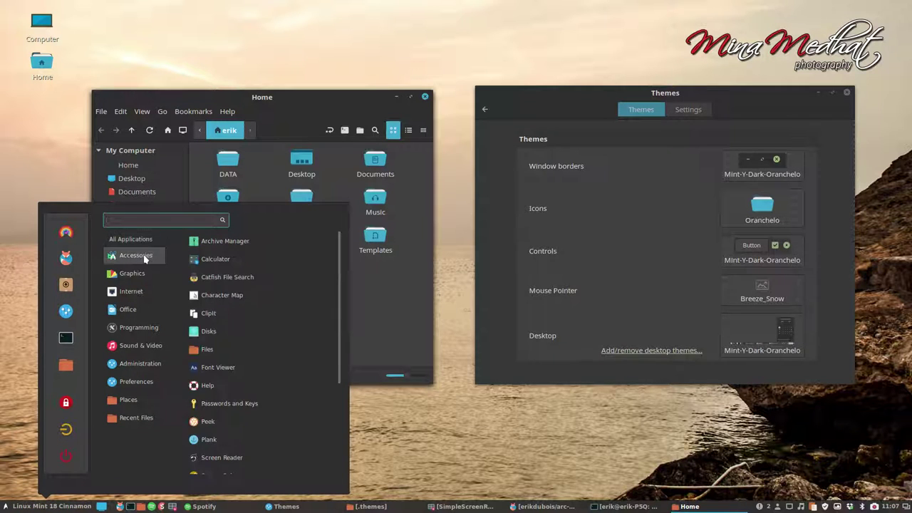
Browse All Applications in the Mint menu, close it and refocus the Themes window
mouse_move(139, 271)
mouse_move(142, 246)
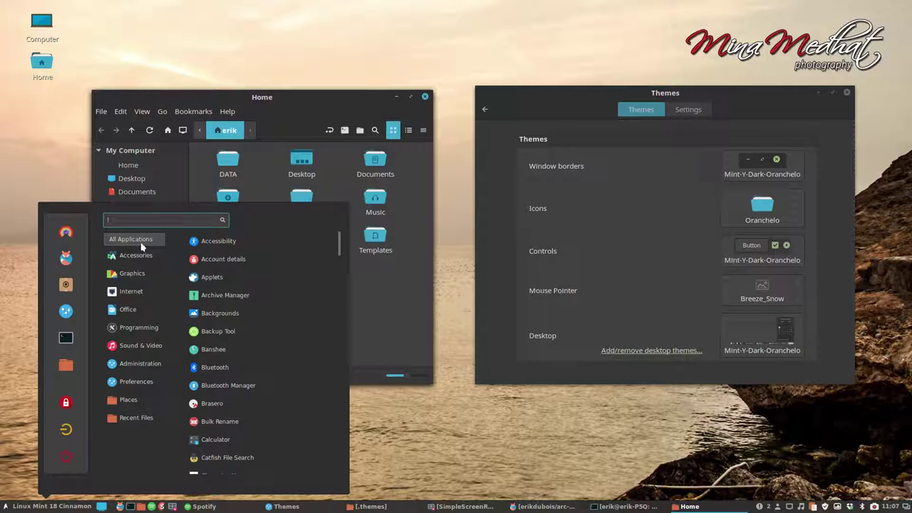
scroll(223, 368, "down", 5)
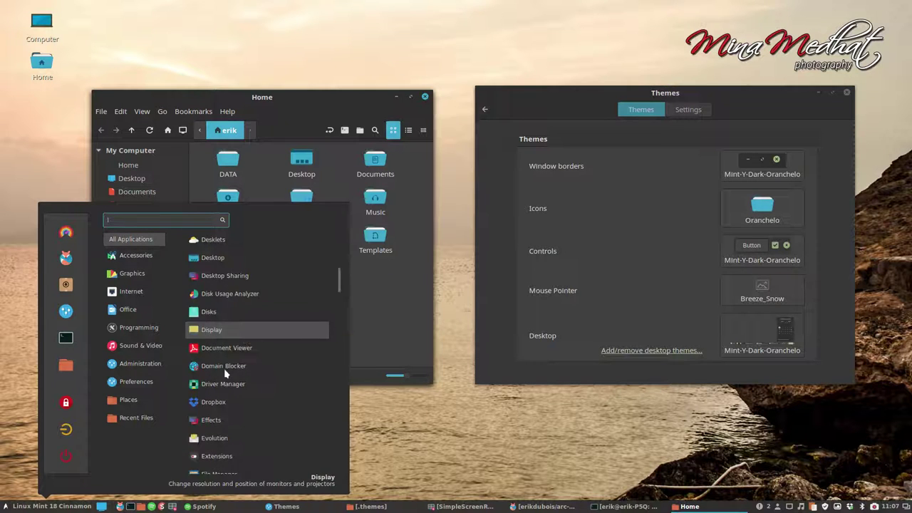
scroll(224, 369, "down", 10)
scroll(225, 373, "down", 8)
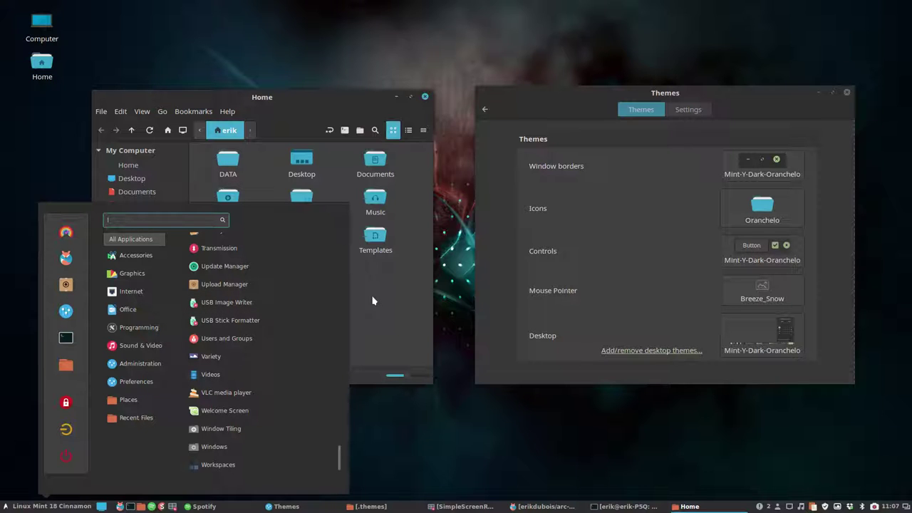
left_click(299, 103)
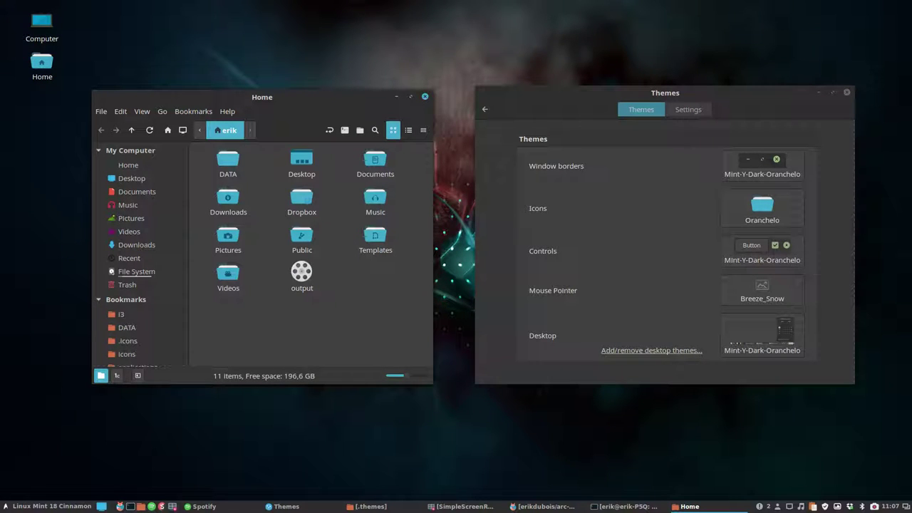
left_click(550, 97)
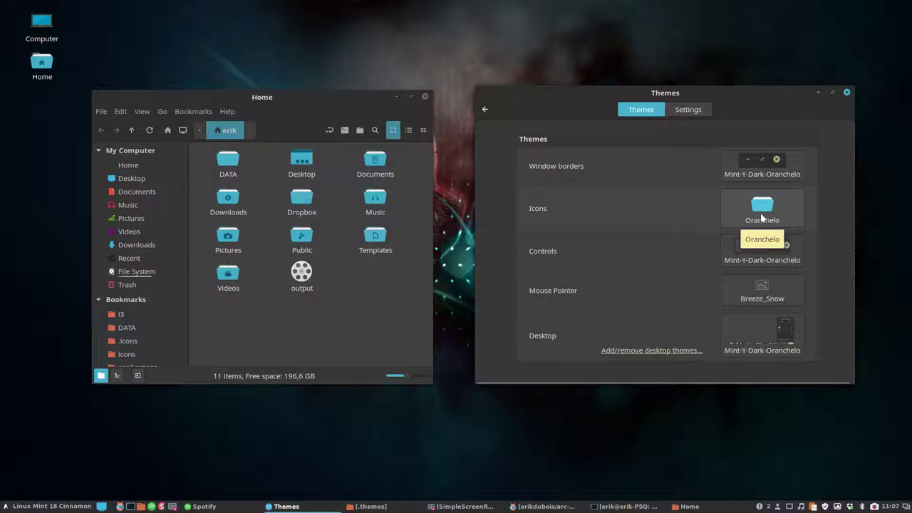
Set the window borders to Mint-Y-Dark-Paper and the icons to Paper
left_click(763, 168)
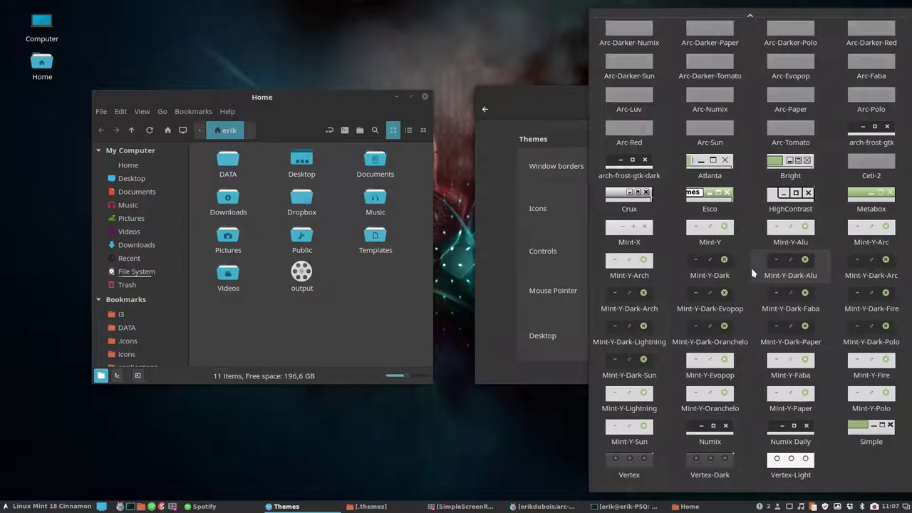
left_click(794, 329)
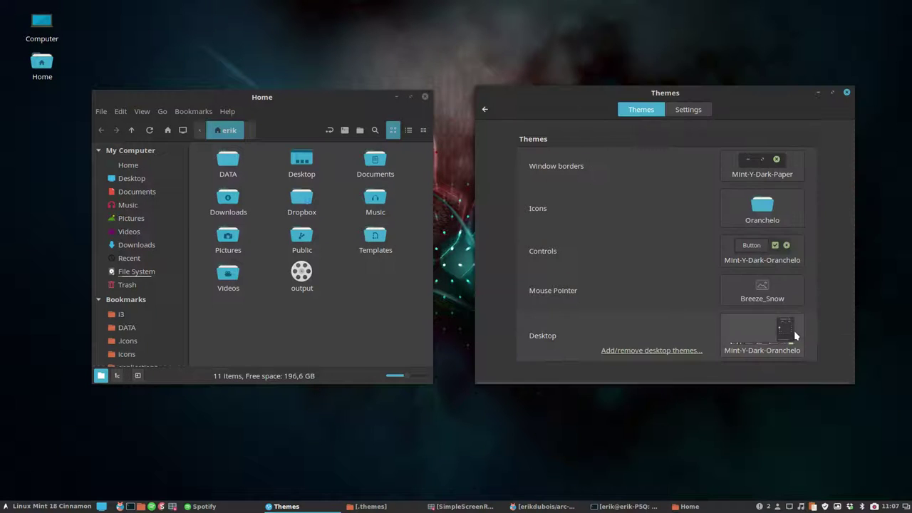
left_click(754, 224)
scroll(765, 212, "down", 2)
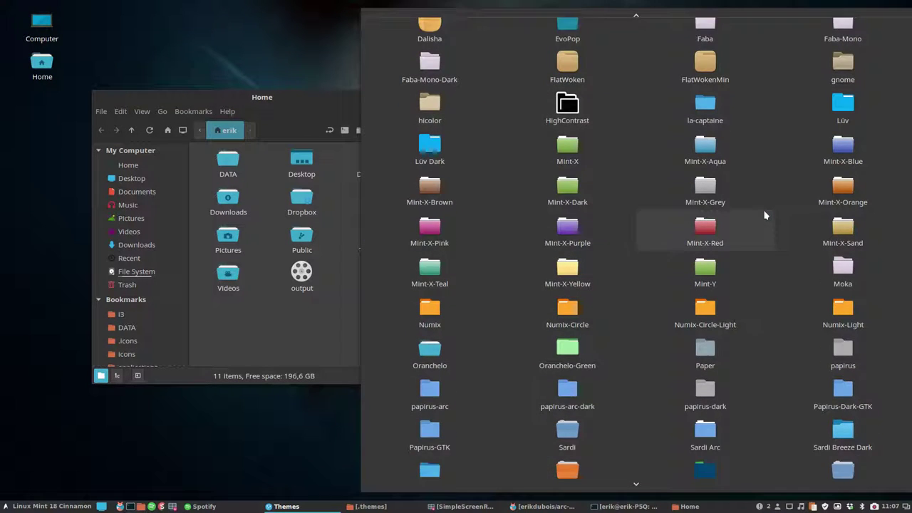
left_click(705, 329)
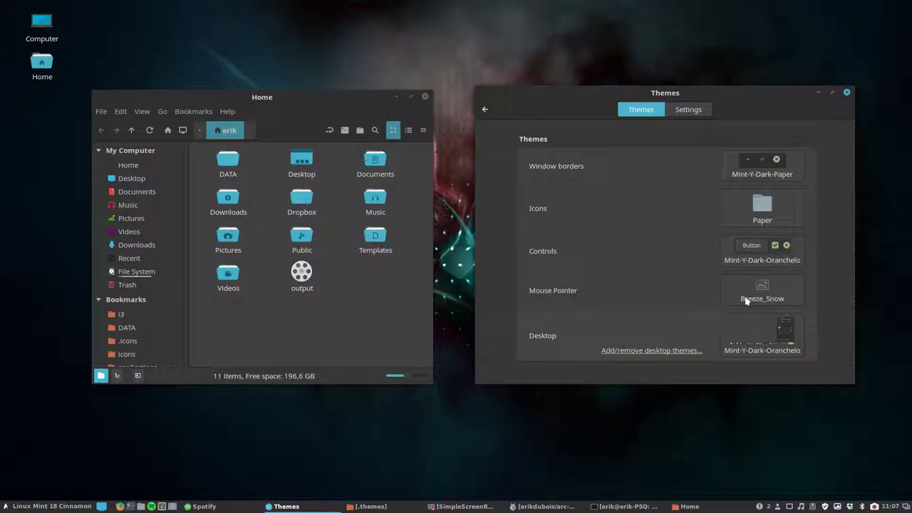
Apply Arc-Dark-Paper as both the desktop and controls theme
left_click(770, 335)
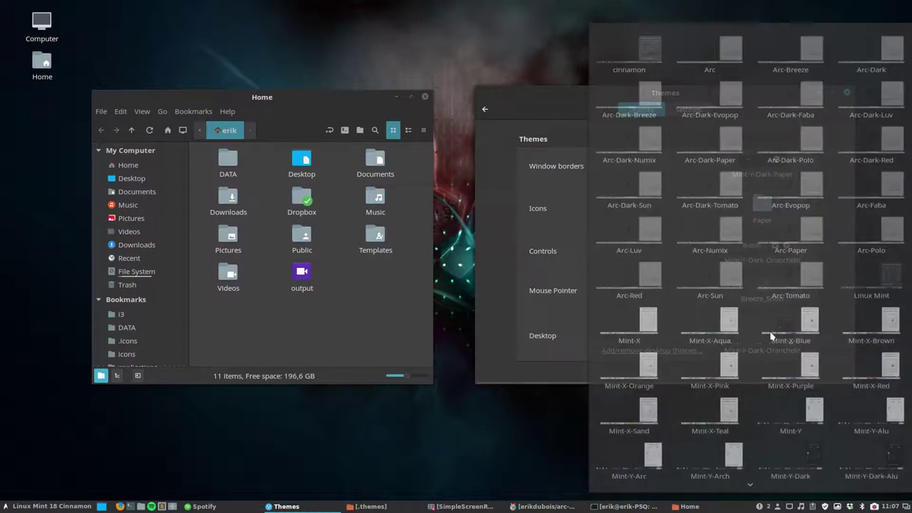
left_click(725, 126)
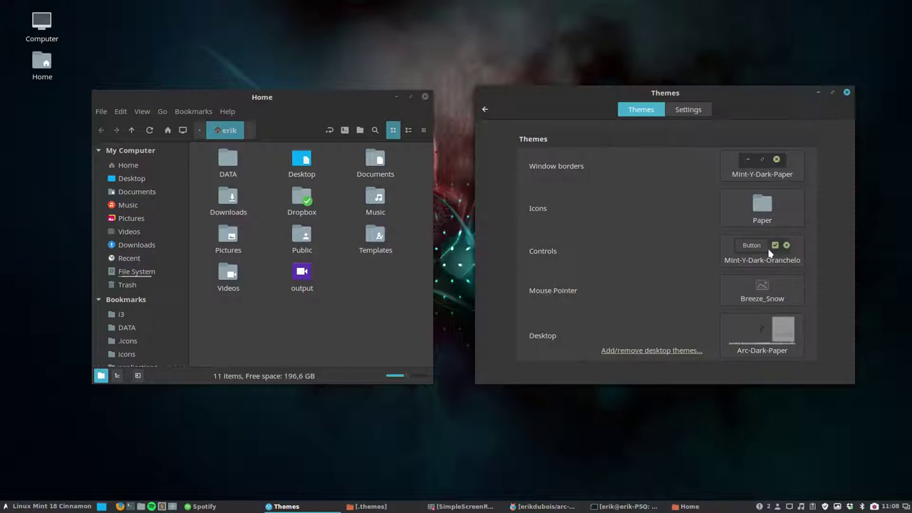
left_click(770, 249)
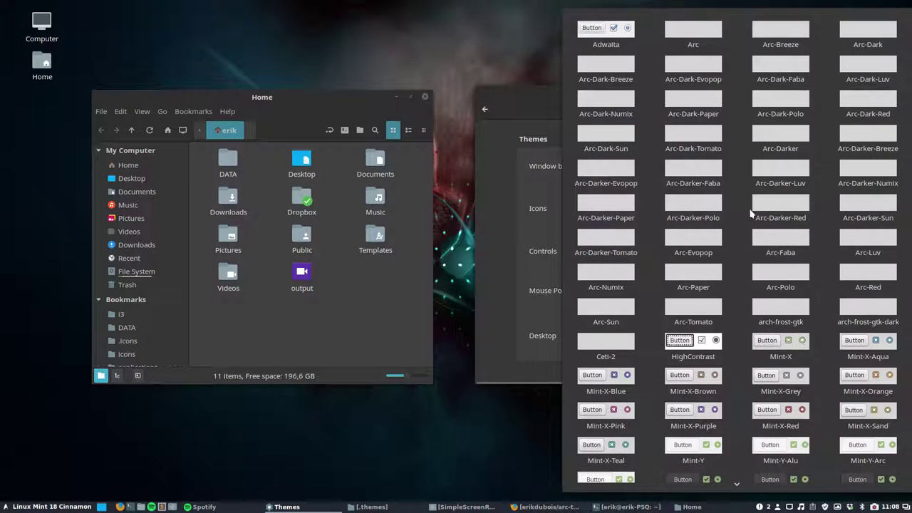
left_click(690, 116)
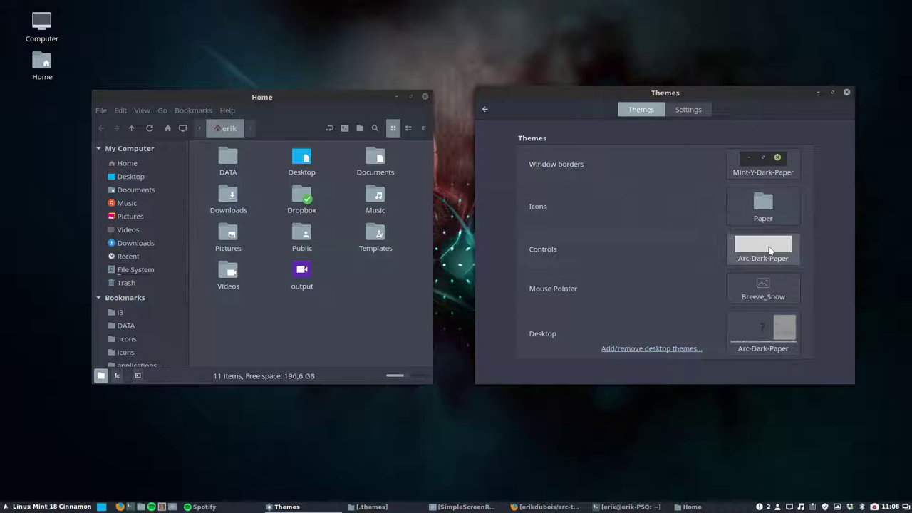
Switch controls and desktop to Mint-Y-Dark-Paper and nudge the Themes window down-right
left_click(769, 250)
scroll(774, 317, "down", 5)
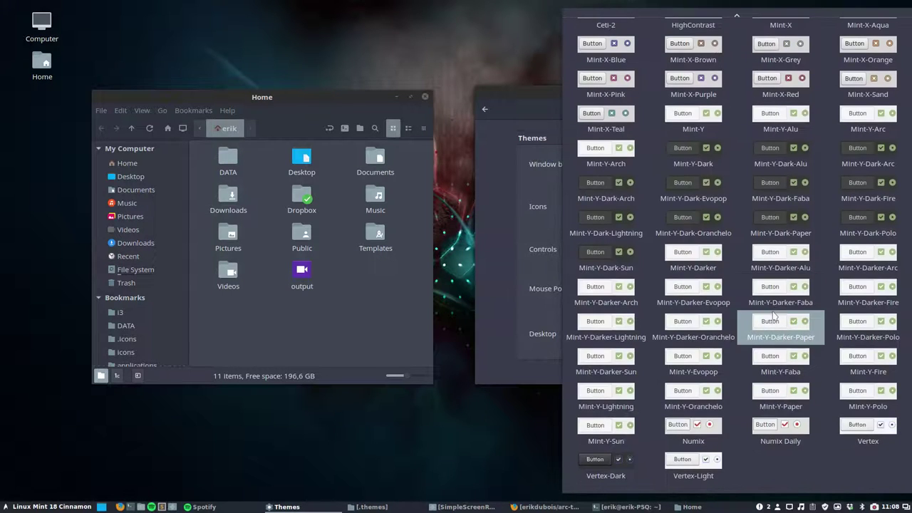
left_click(778, 226)
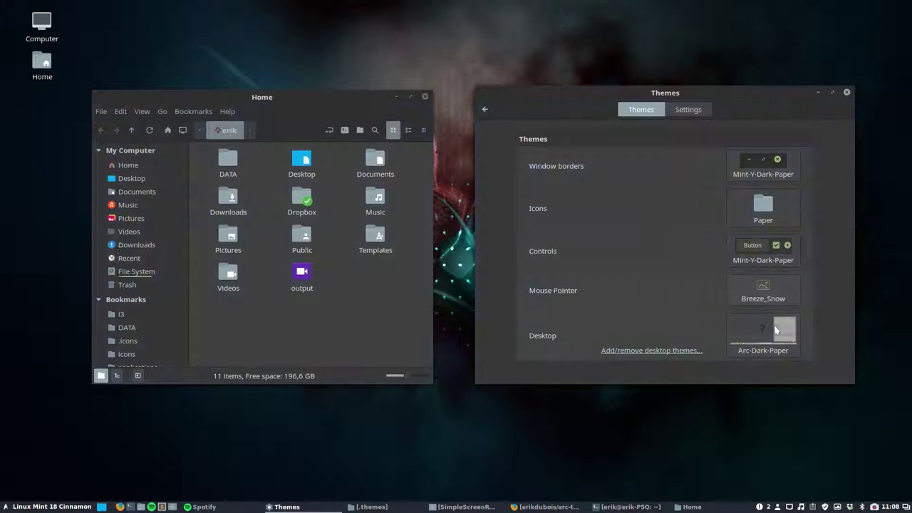
left_click(777, 337)
scroll(775, 337, "down", 5)
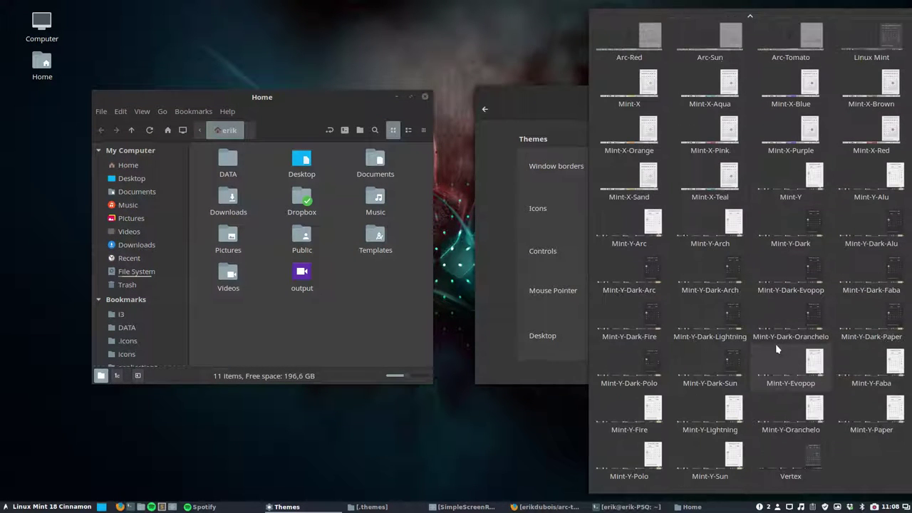
left_click(865, 320)
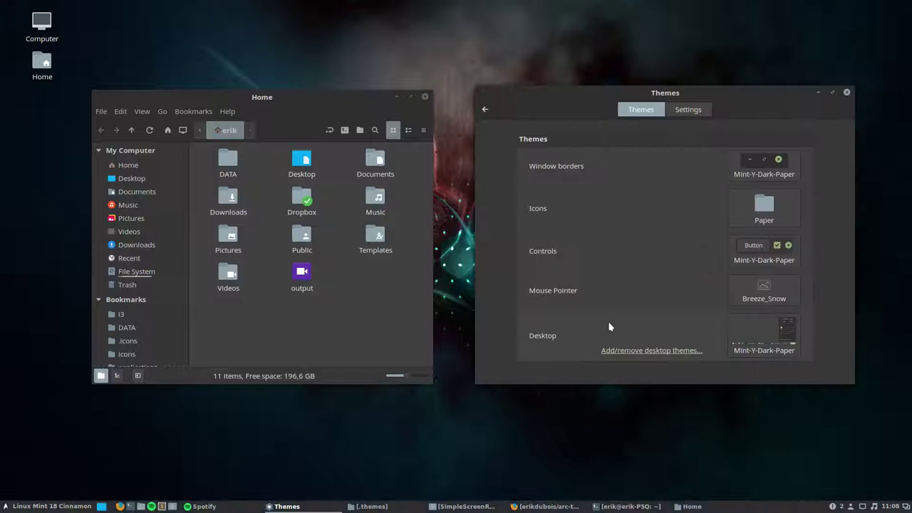
left_click_drag(578, 95, 584, 106)
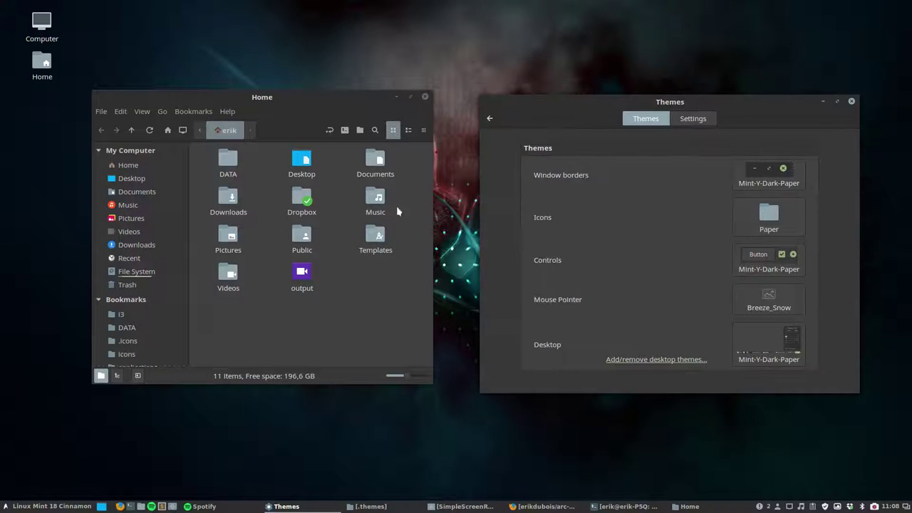
left_click(49, 507)
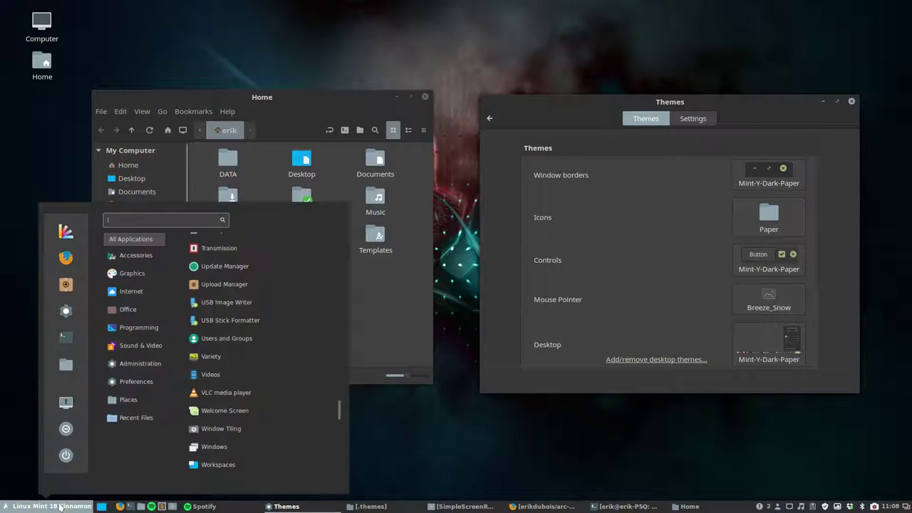
mouse_move(122, 258)
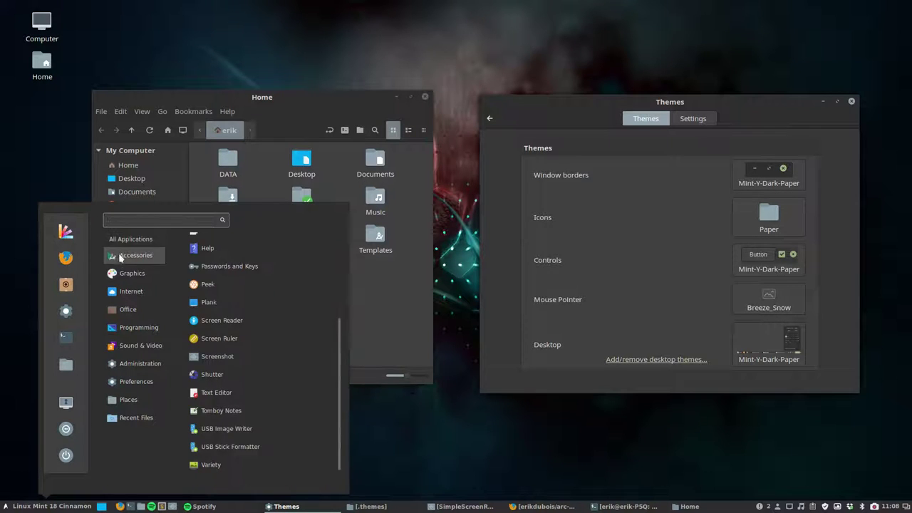
mouse_move(126, 295)
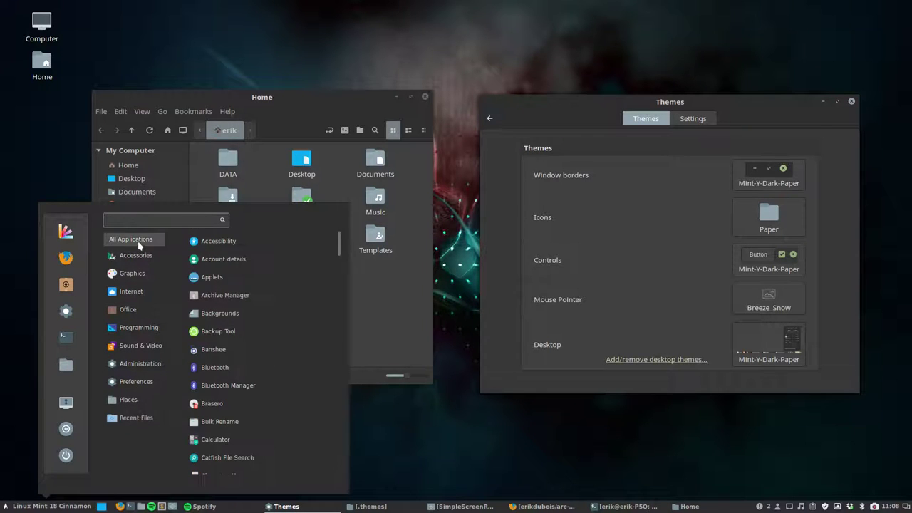
mouse_move(139, 418)
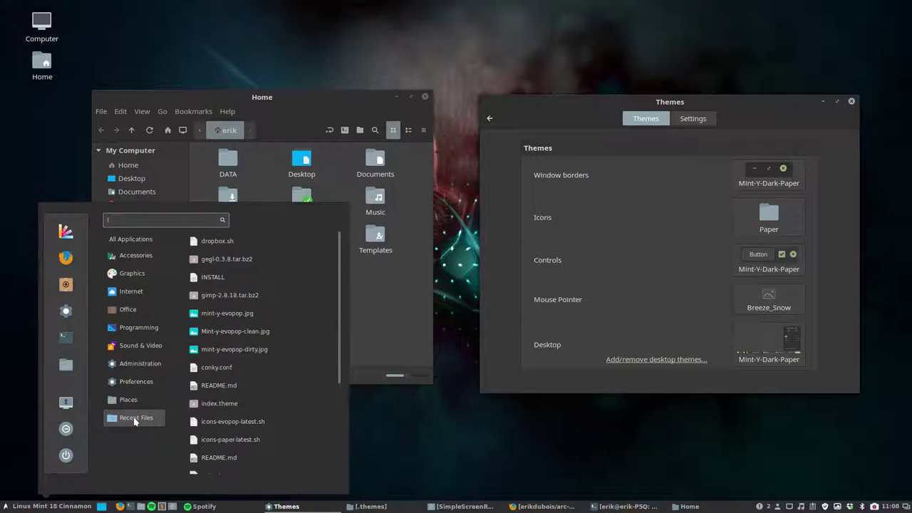
left_click(744, 119)
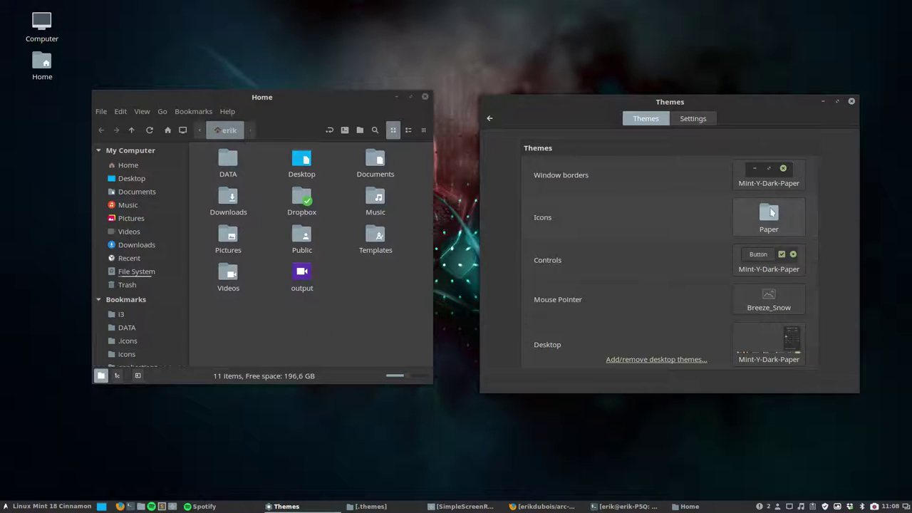
Apply Mint-Y-Dark-Polo to window borders, controls and desktop
left_click(769, 171)
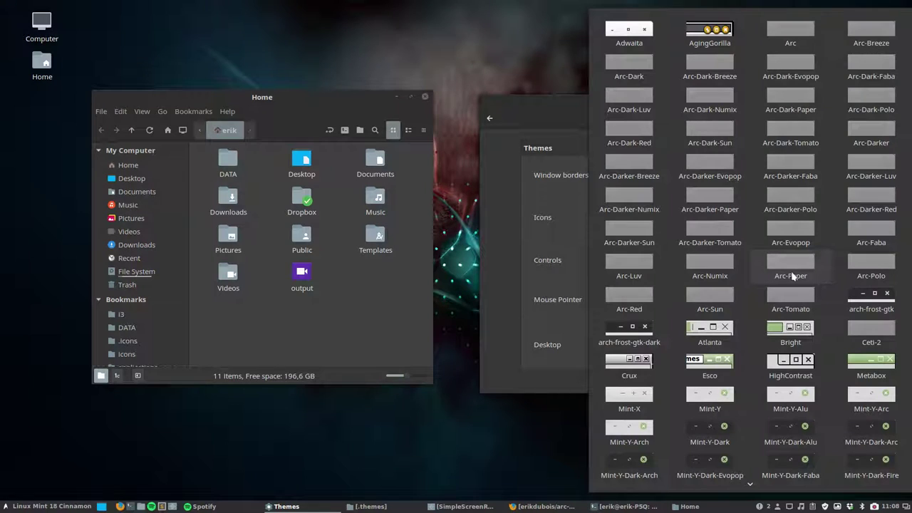
scroll(792, 276, "down", 5)
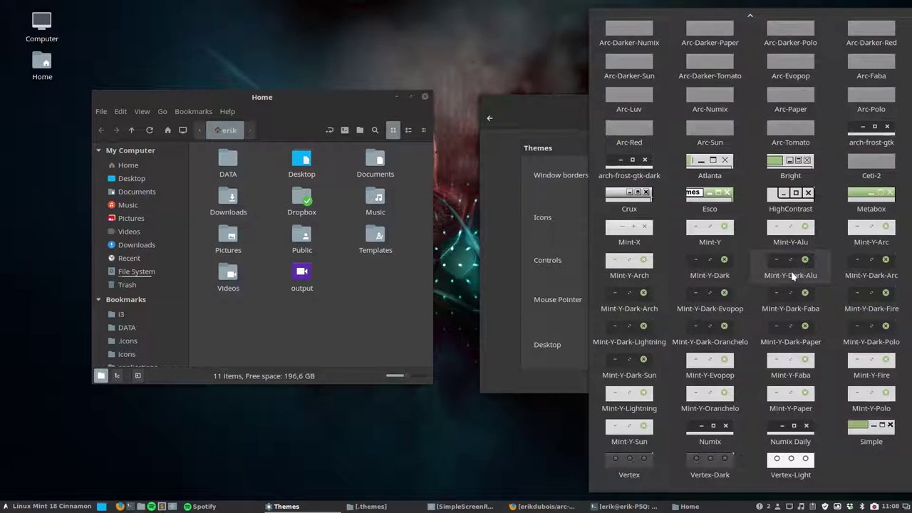
left_click(876, 331)
left_click(772, 262)
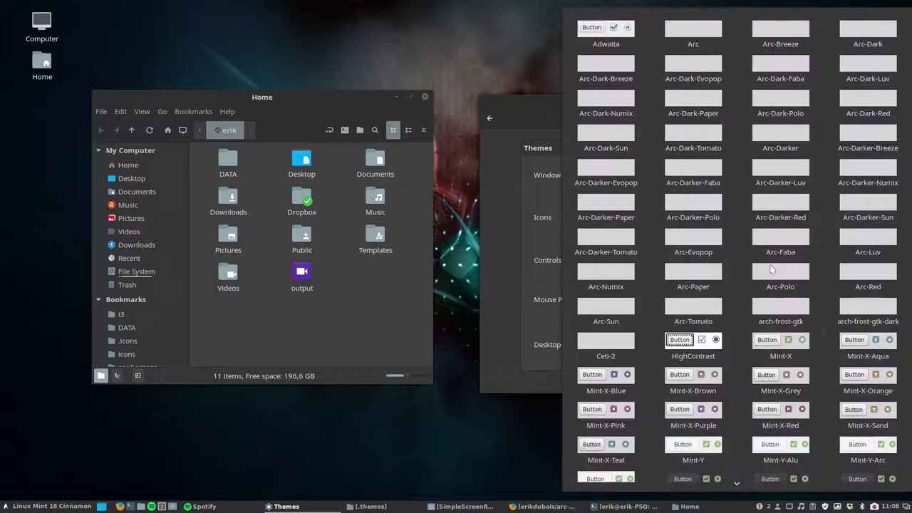
scroll(779, 353, "down", 3)
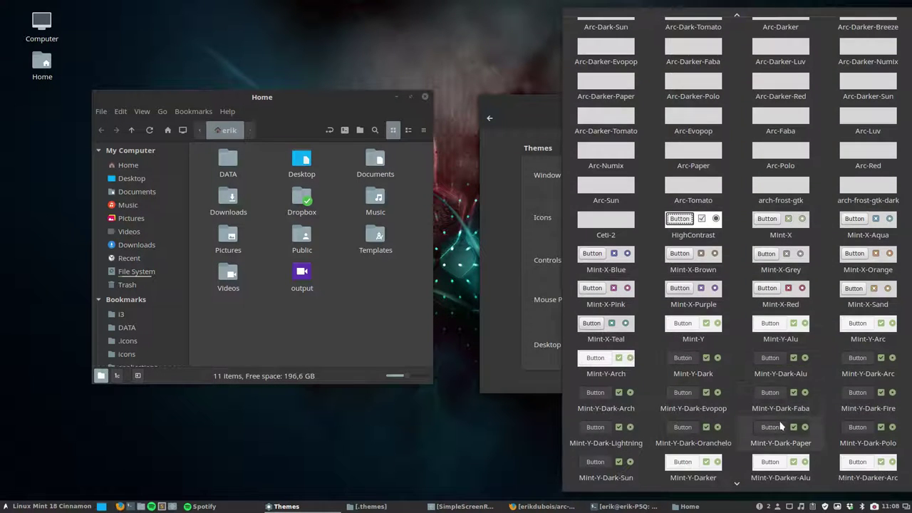
left_click(837, 433)
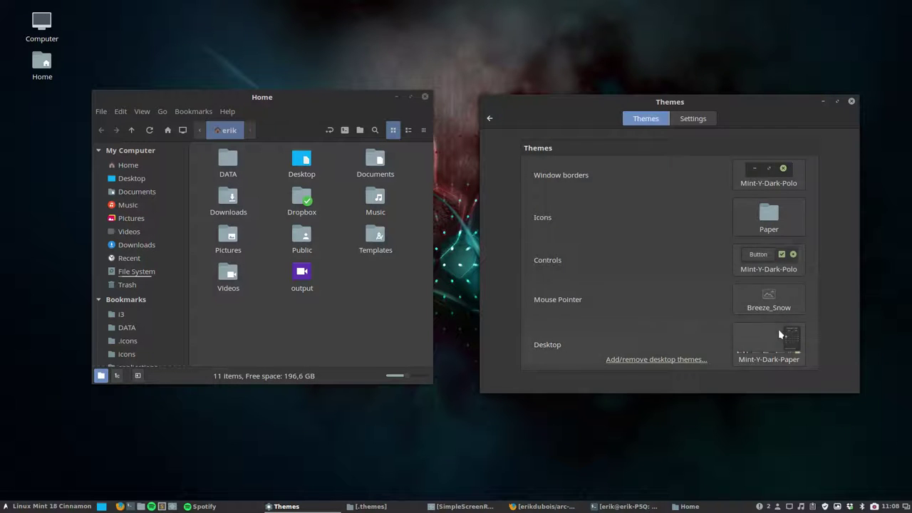
left_click(779, 349)
scroll(780, 351, "down", 5)
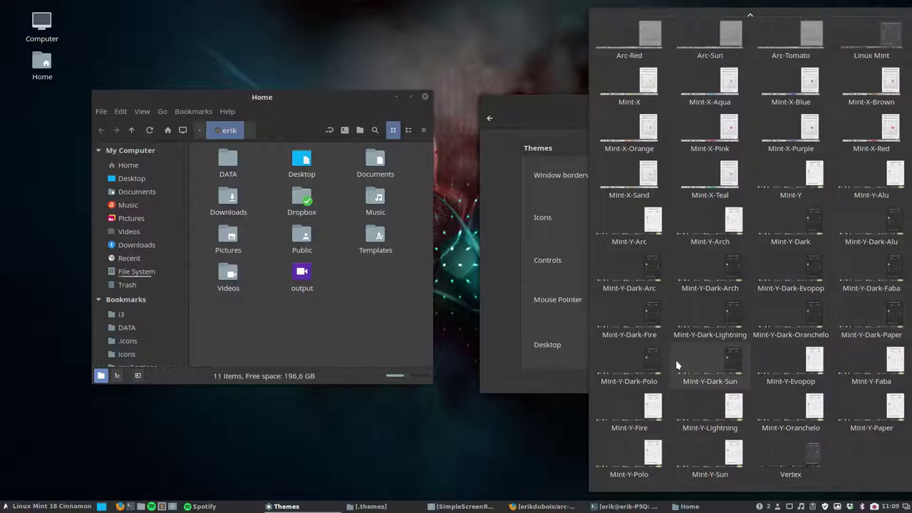
left_click(634, 365)
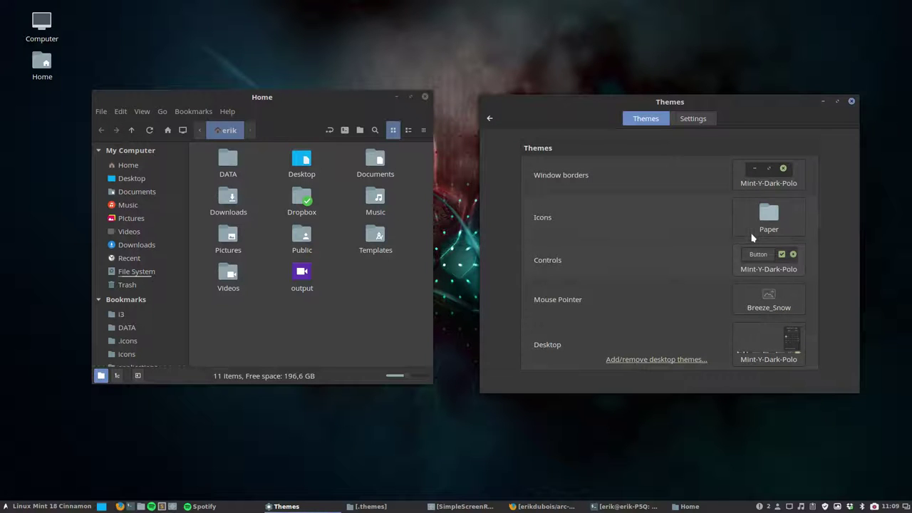
Switch the icon theme to Sardi Flat Colora Polo, turning folders blue
left_click(762, 217)
scroll(753, 370, "down", 10)
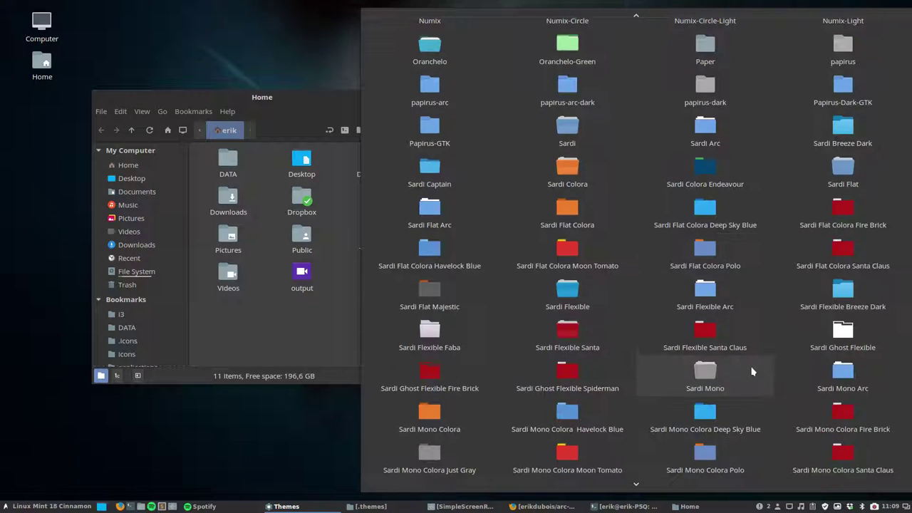
left_click(710, 264)
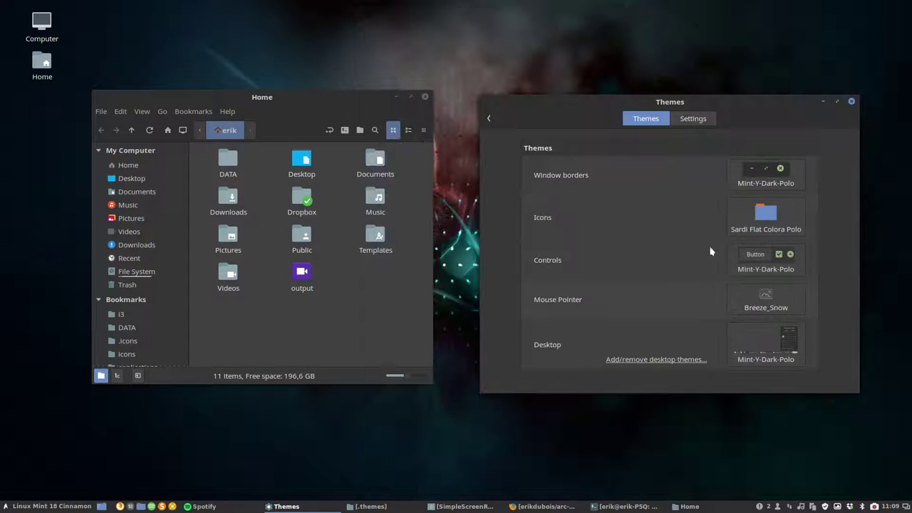
left_click(68, 504)
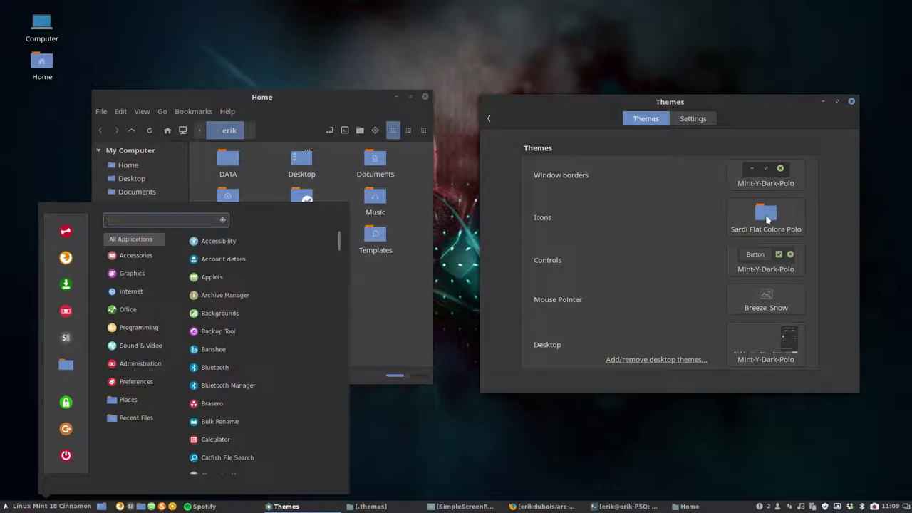
left_click(771, 255)
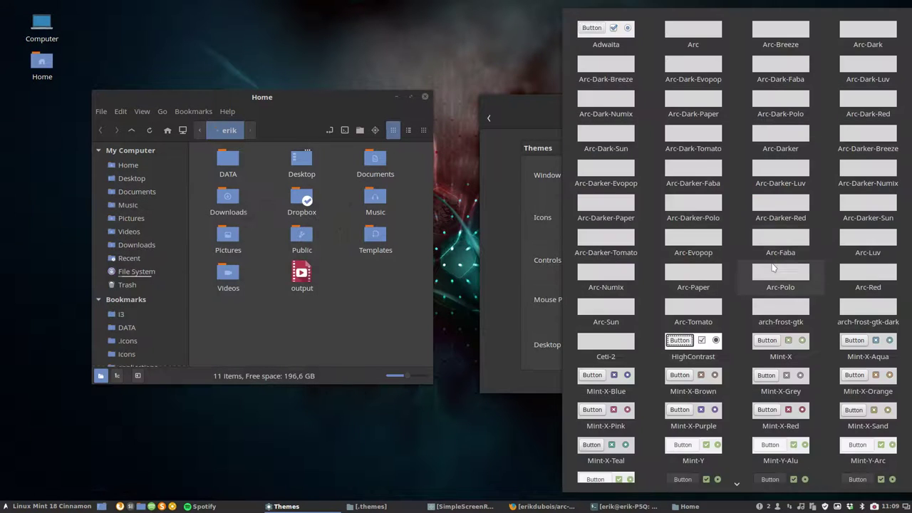
Apply Mint-Y-Dark-Sun to controls, window borders and desktop
scroll(772, 265, "down", 5)
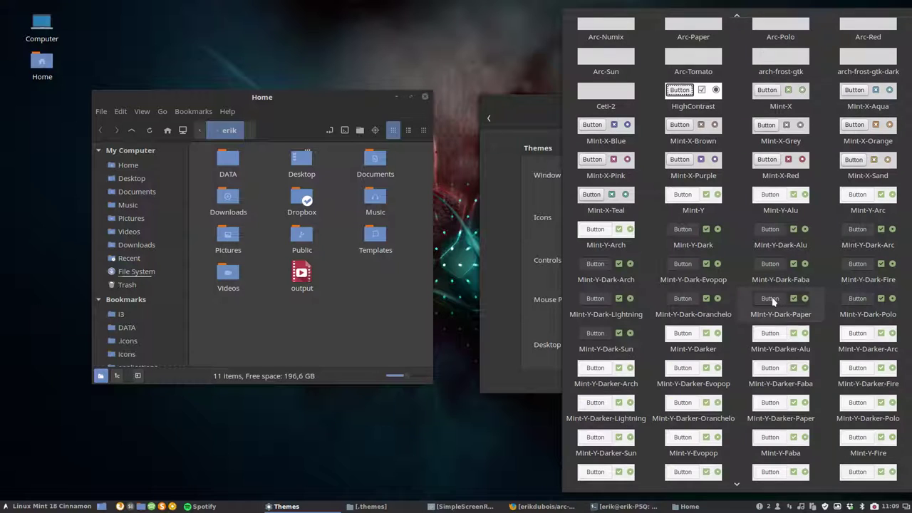
left_click(619, 337)
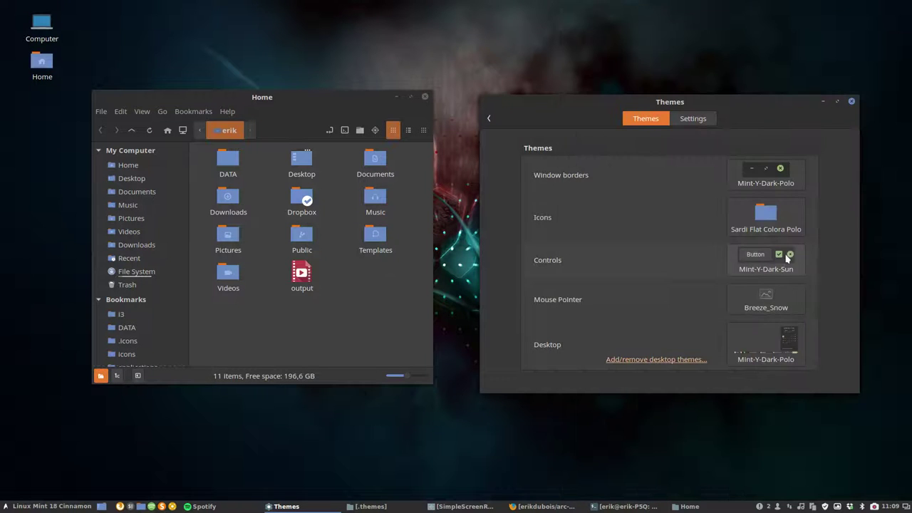
left_click(766, 180)
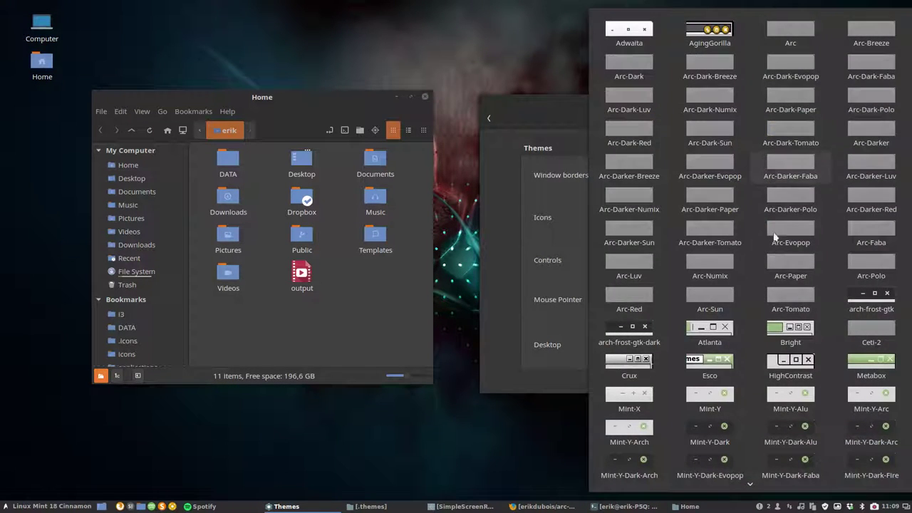
scroll(769, 330, "down", 5)
left_click(619, 369)
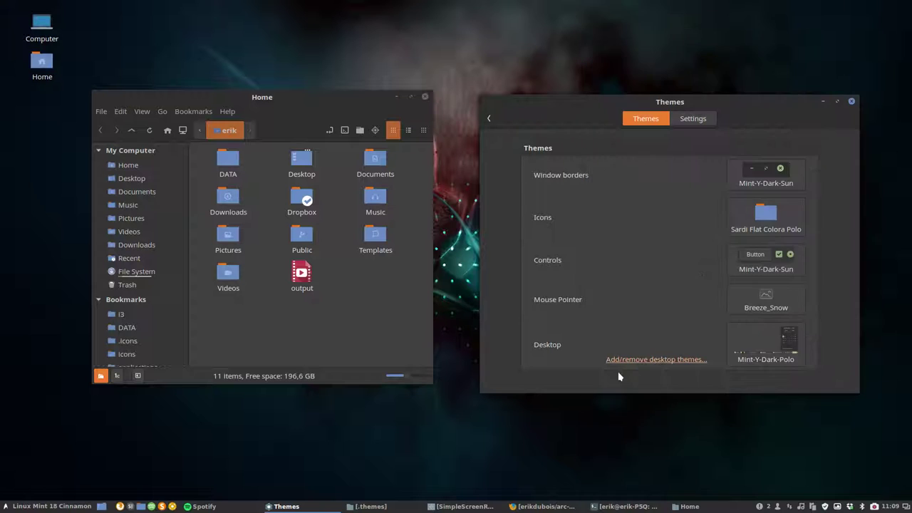
left_click(771, 330)
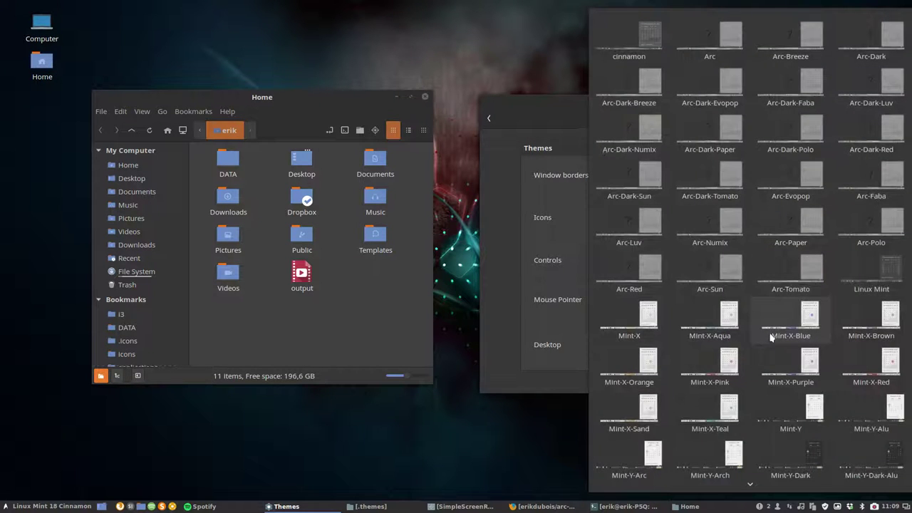
scroll(769, 340, "down", 1)
scroll(765, 342, "down", 3)
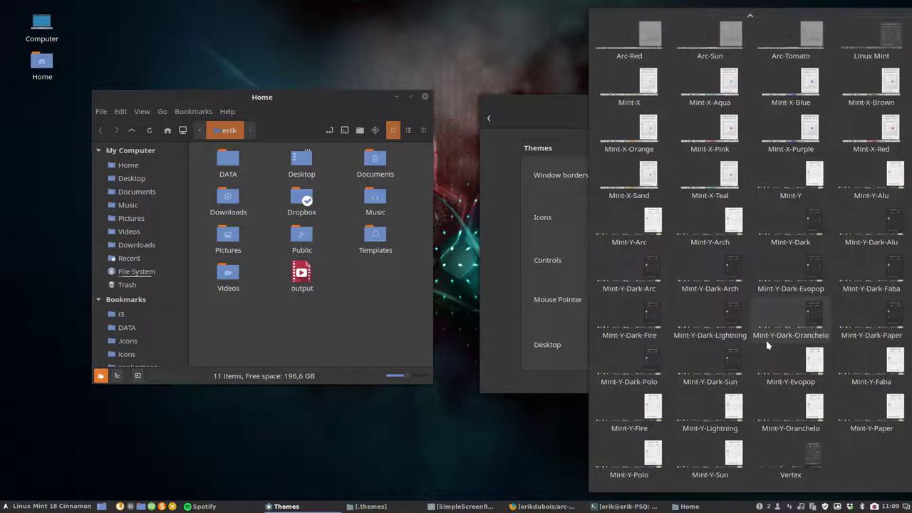
left_click(723, 352)
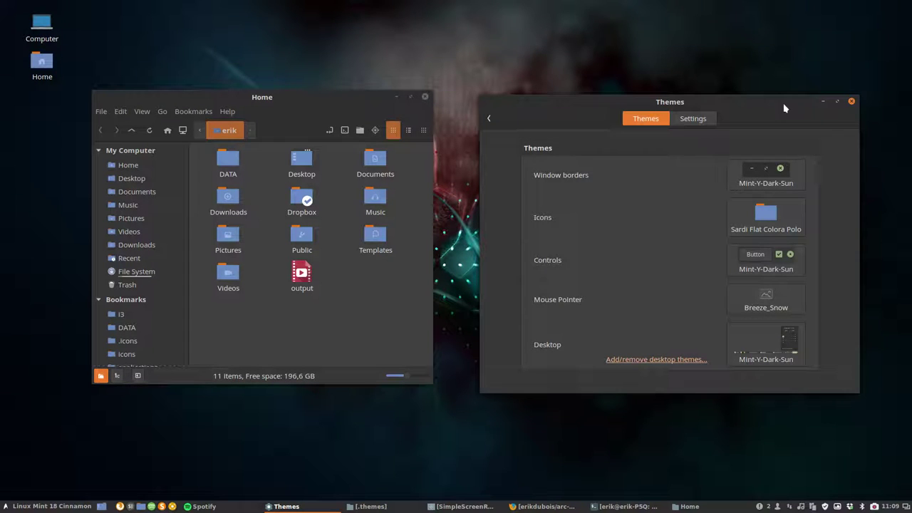
Switch the icon theme to Sardi Mono Colora and check the orange folders in Home
left_click(49, 507)
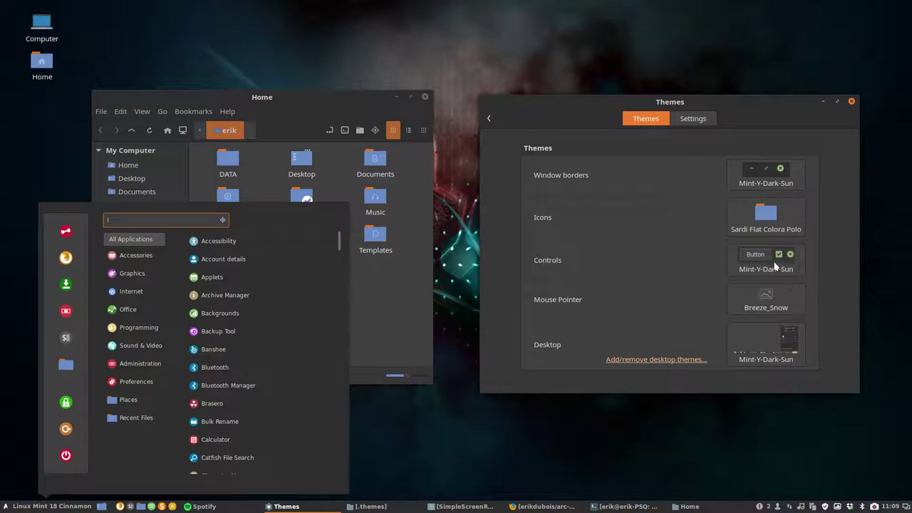
left_click(769, 224)
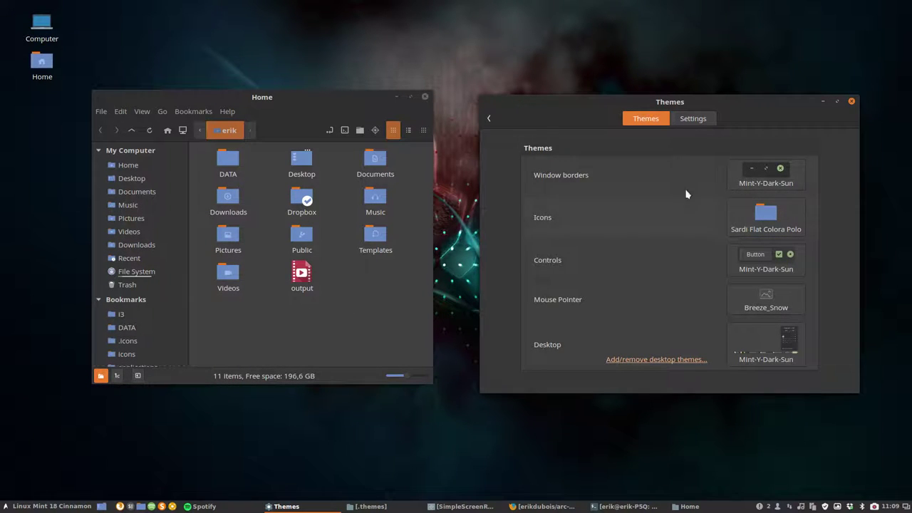
left_click(769, 222)
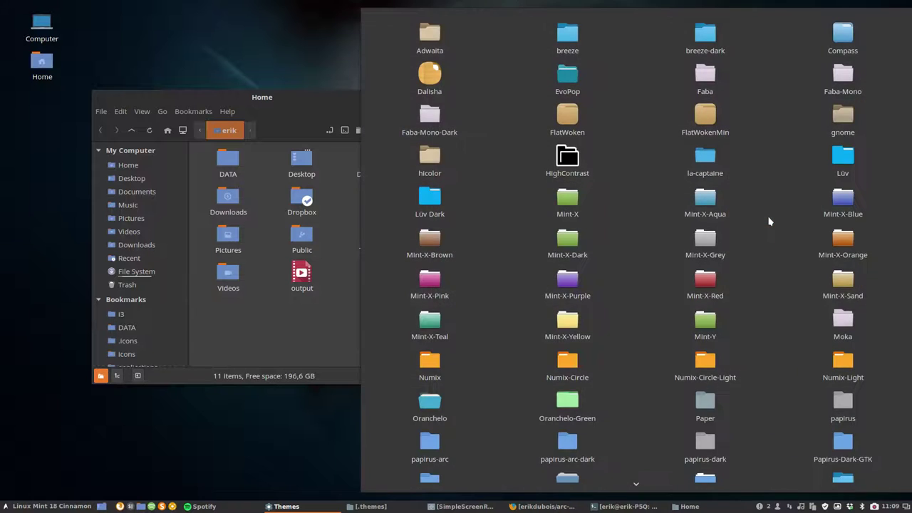
scroll(769, 232, "down", 5)
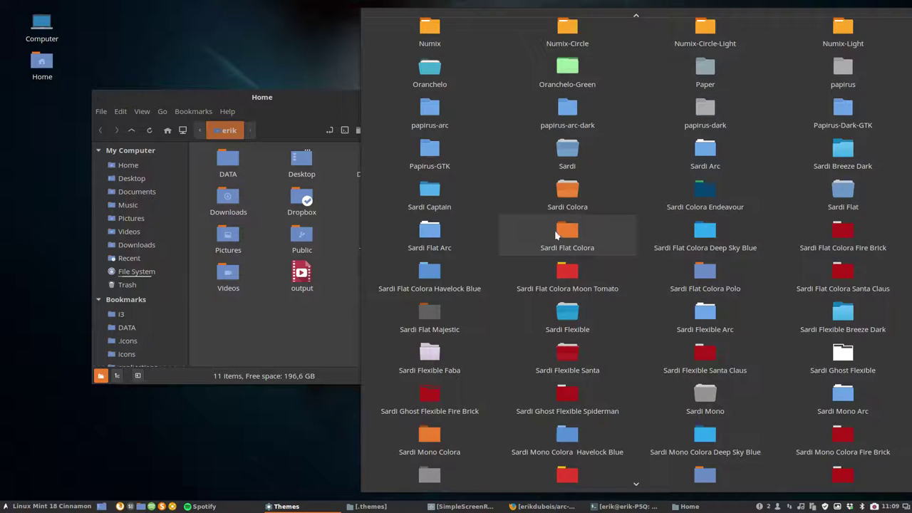
scroll(559, 321, "down", 1)
left_click(429, 403)
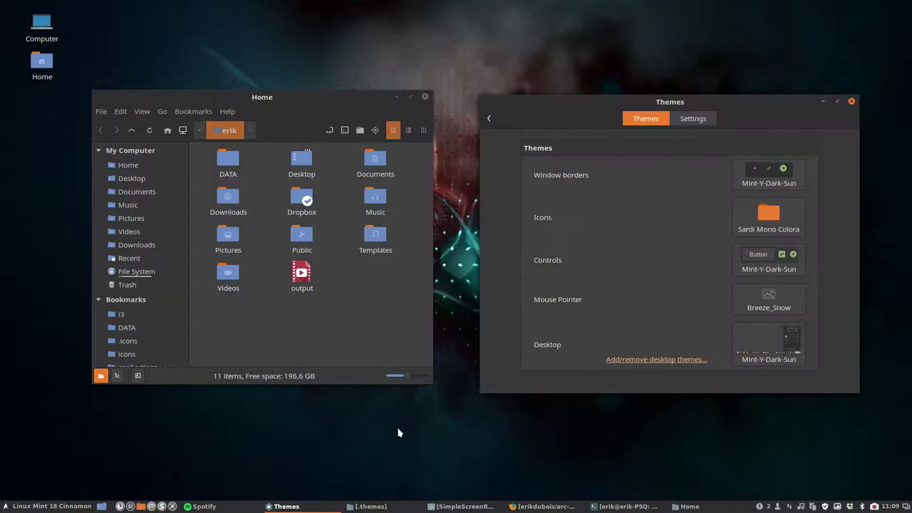
left_click(242, 254)
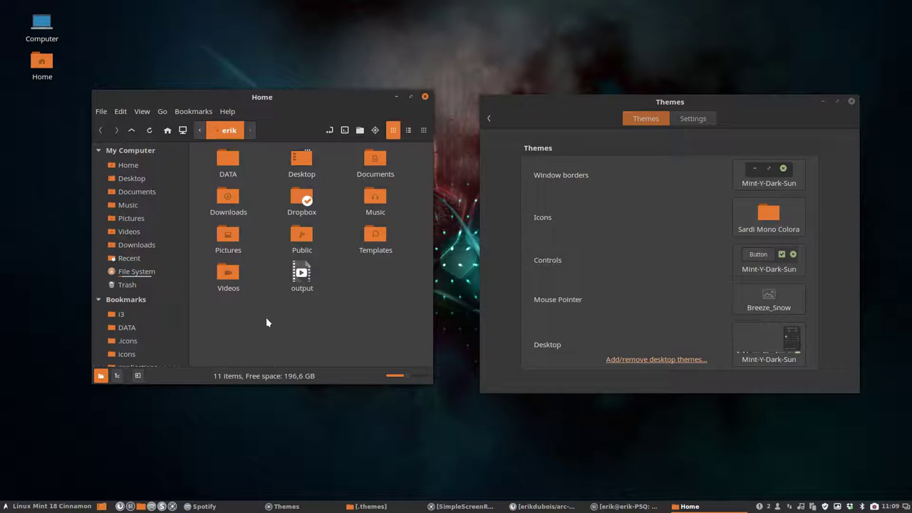
left_click(767, 224)
key("Escape")
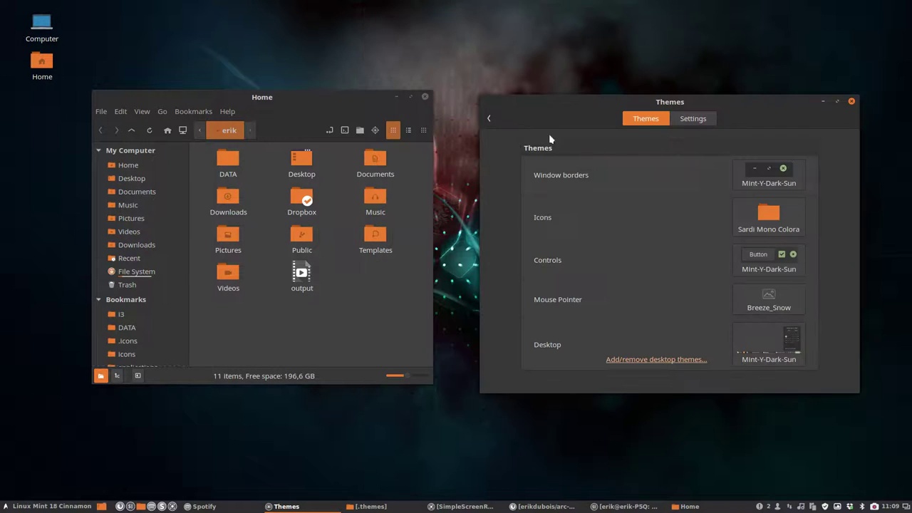
left_click(753, 176)
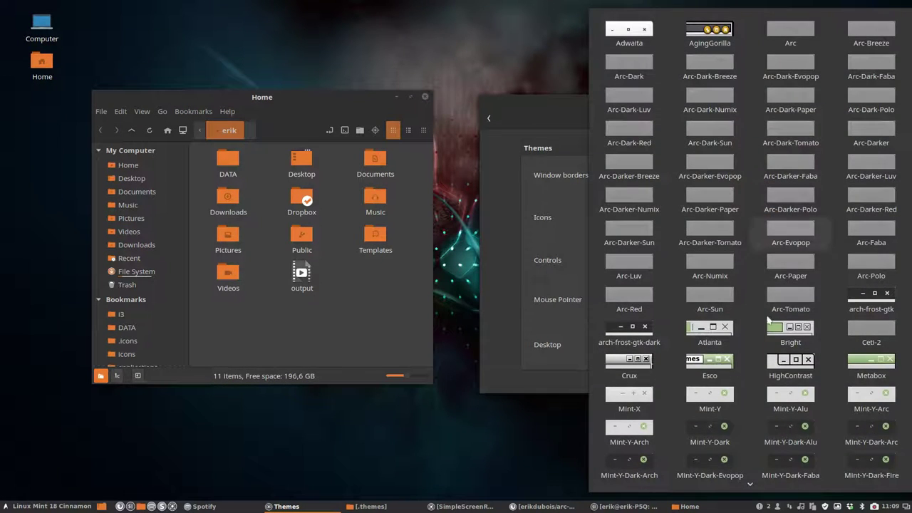
Set window borders, controls and desktop each to the light Mint-Y-Alu theme
scroll(760, 327, "down", 5)
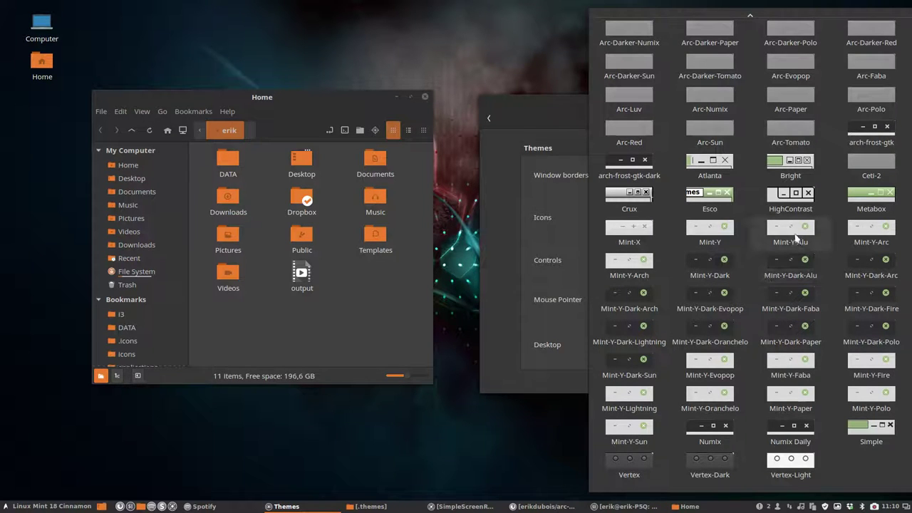
left_click(794, 237)
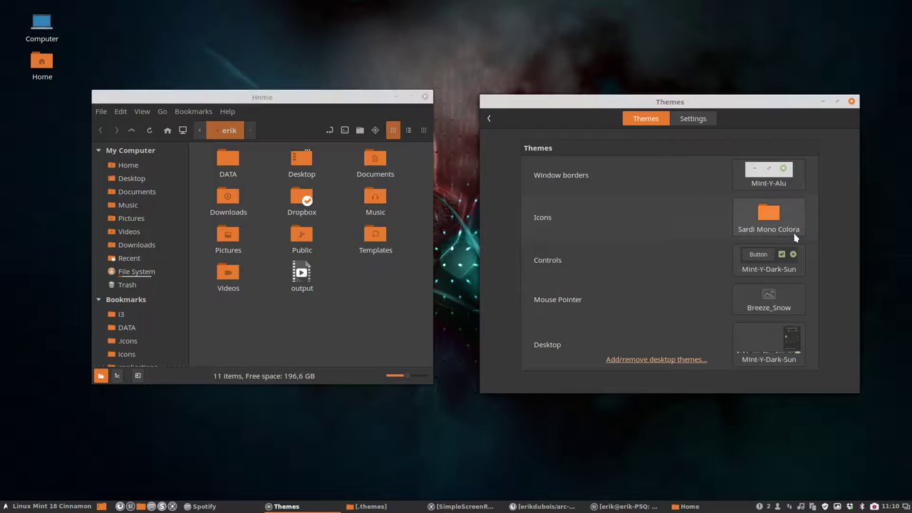
left_click(773, 263)
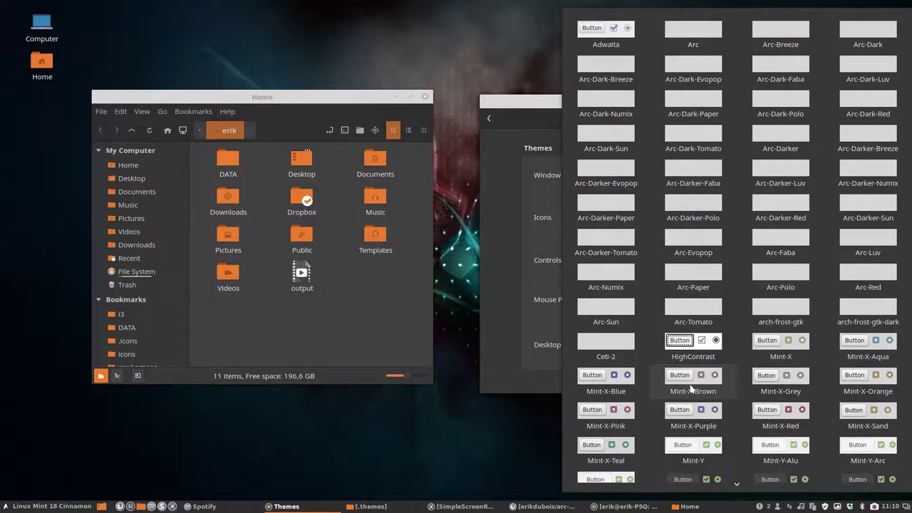
scroll(690, 388, "down", 5)
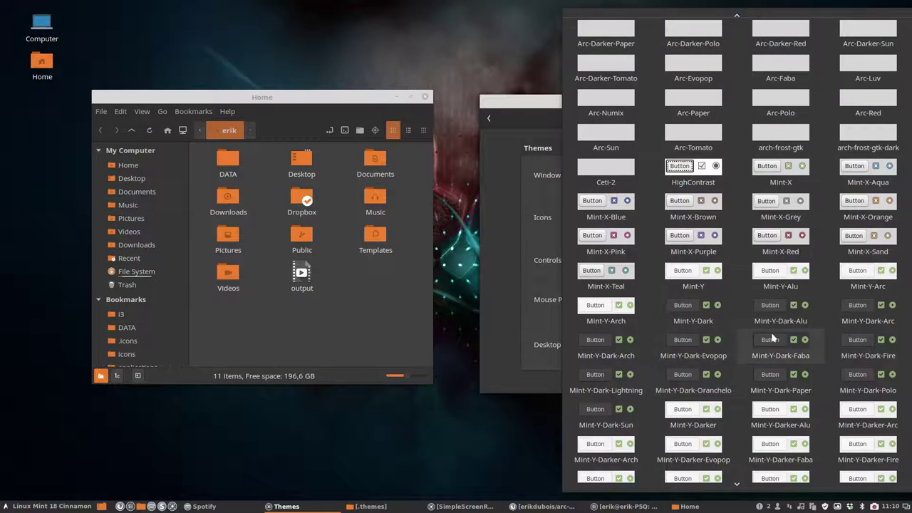
left_click(789, 287)
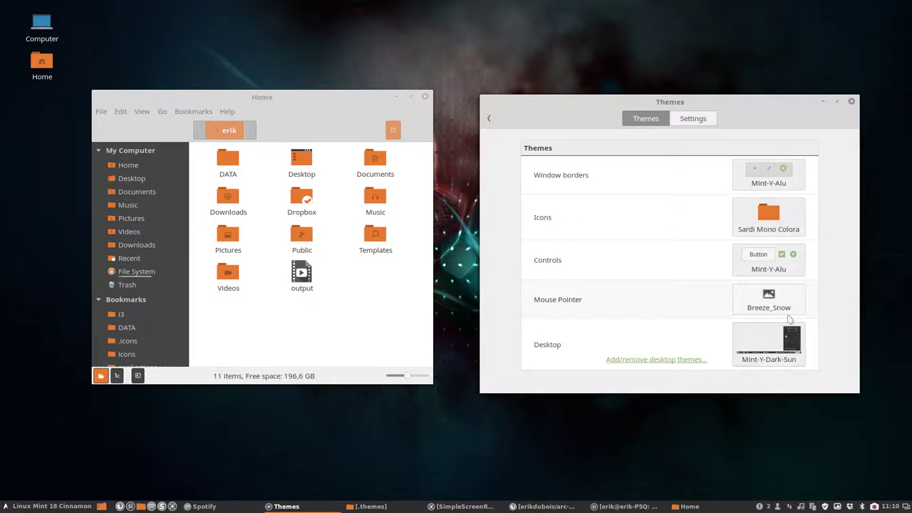
left_click(774, 336)
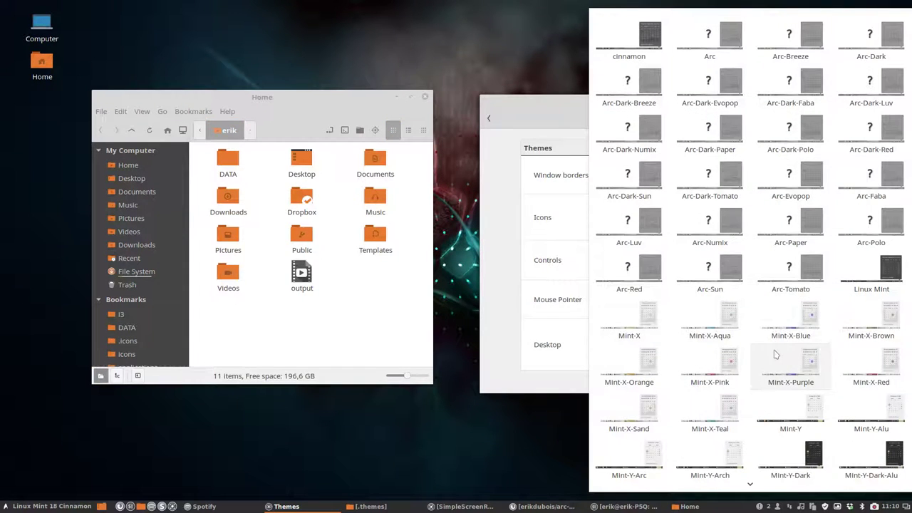
scroll(776, 354, "down", 5)
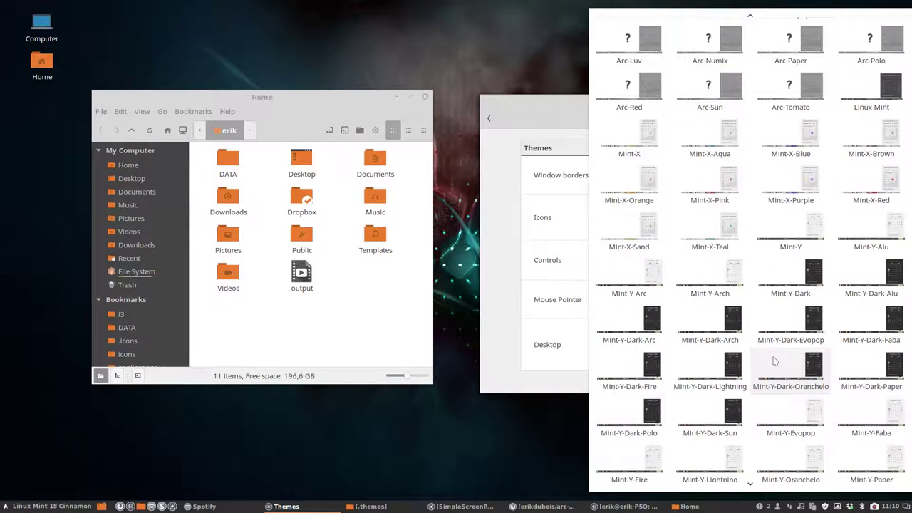
left_click(880, 282)
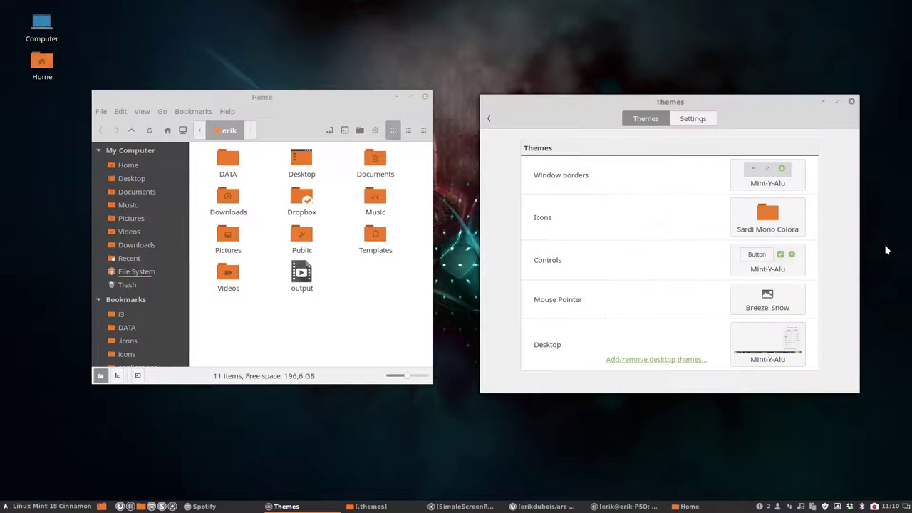
Move the Themes window right and bring the .themes folder window forward
left_click_drag(735, 102, 765, 99)
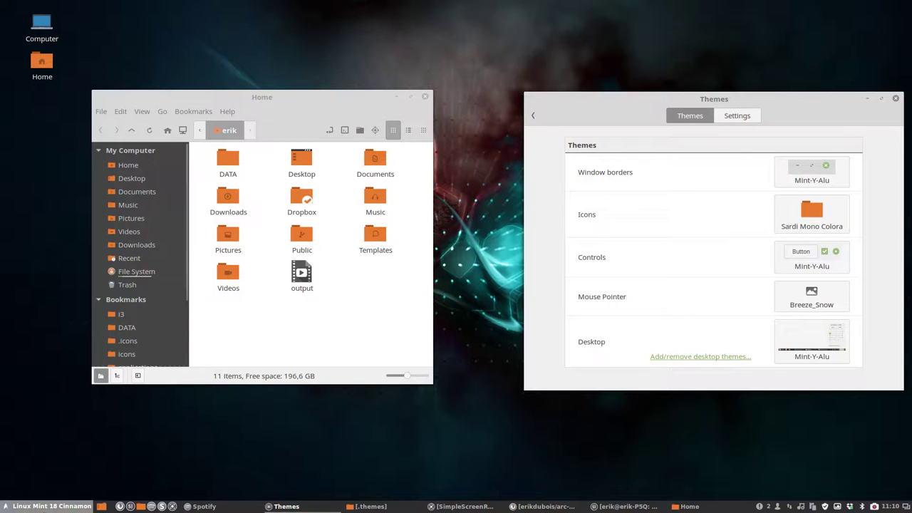
left_click(47, 502)
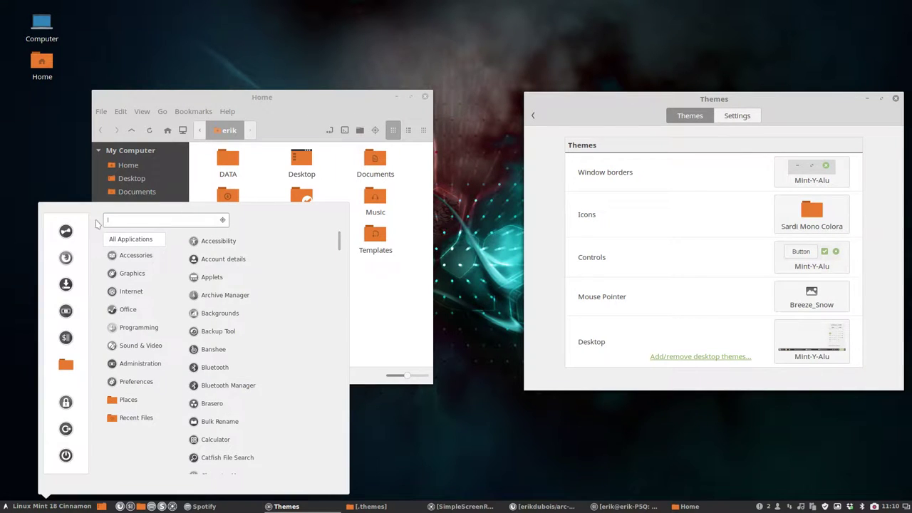
mouse_move(136, 418)
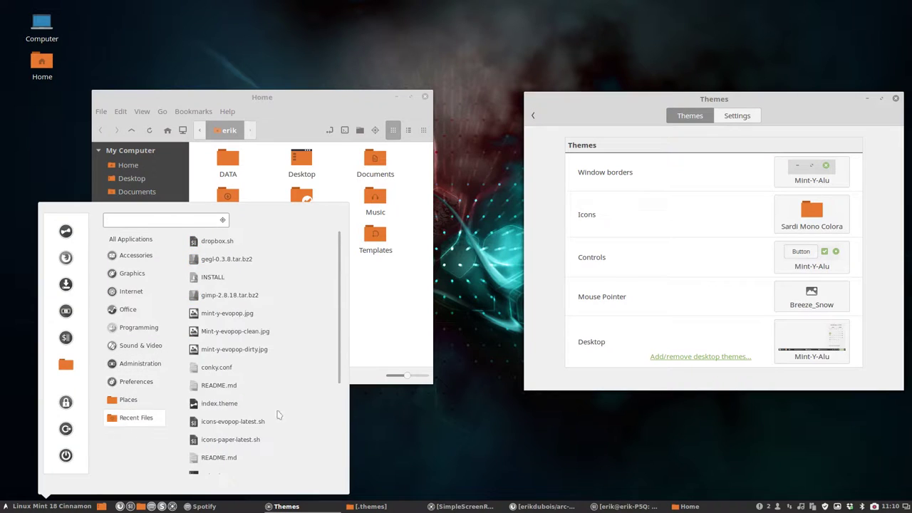
left_click(381, 105)
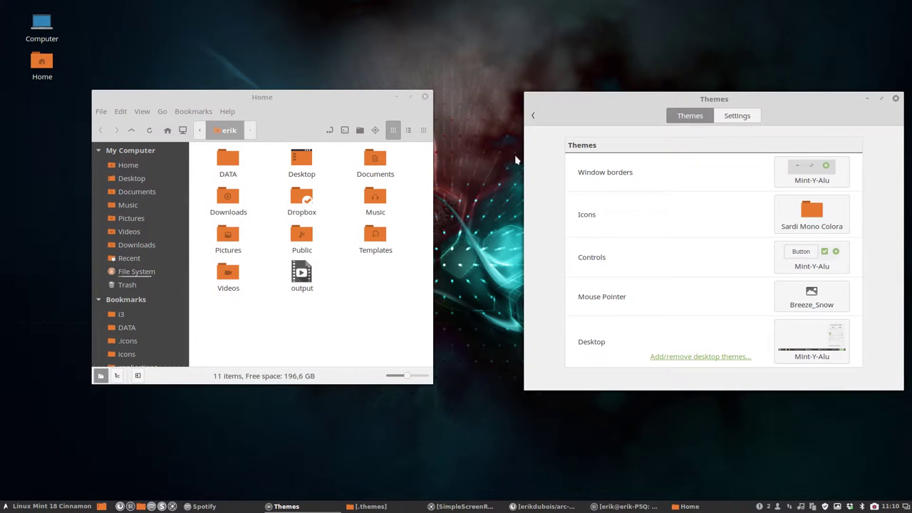
left_click(368, 506)
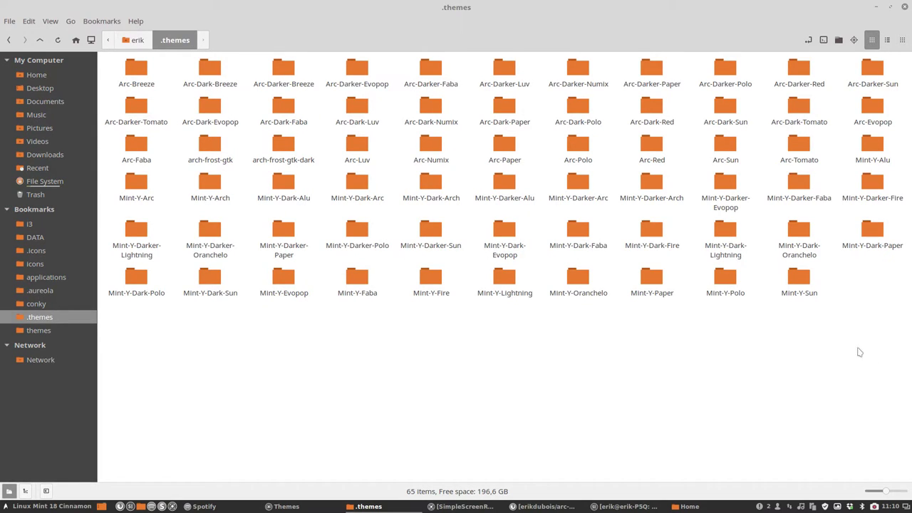
Open the screen recorder's options menu from the panel
right_click(874, 506)
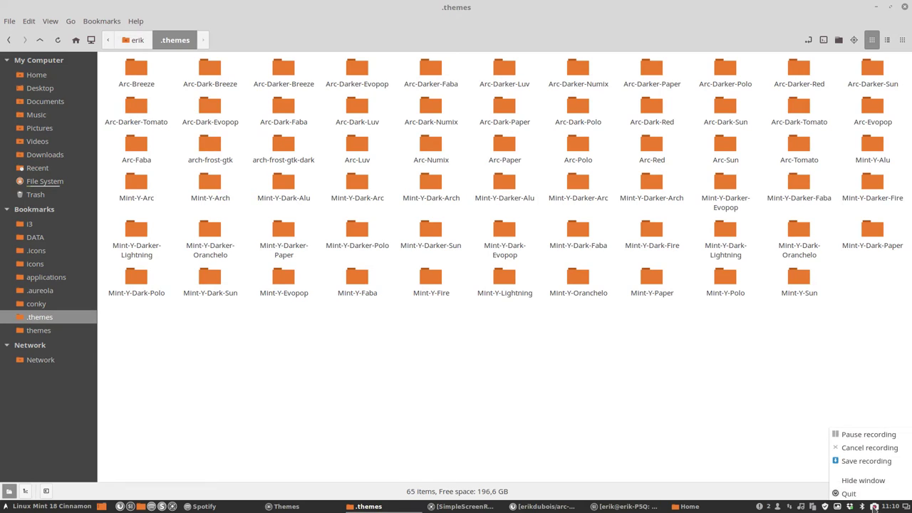